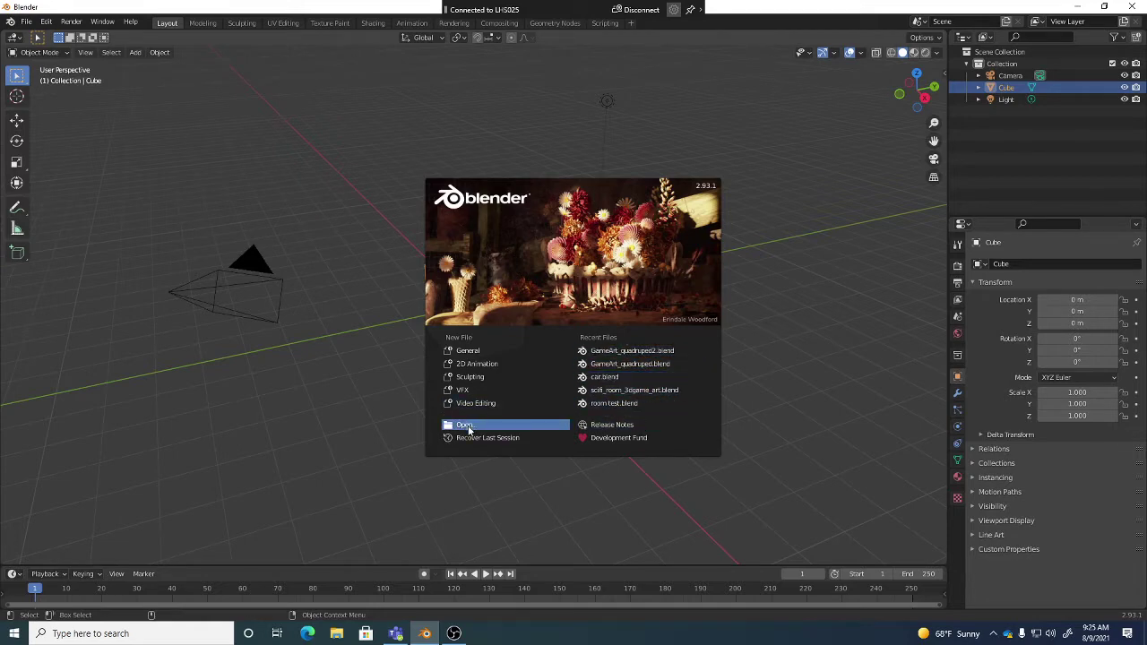
Create a new General file and switch to the Modeling workspace.
left_click(475, 351)
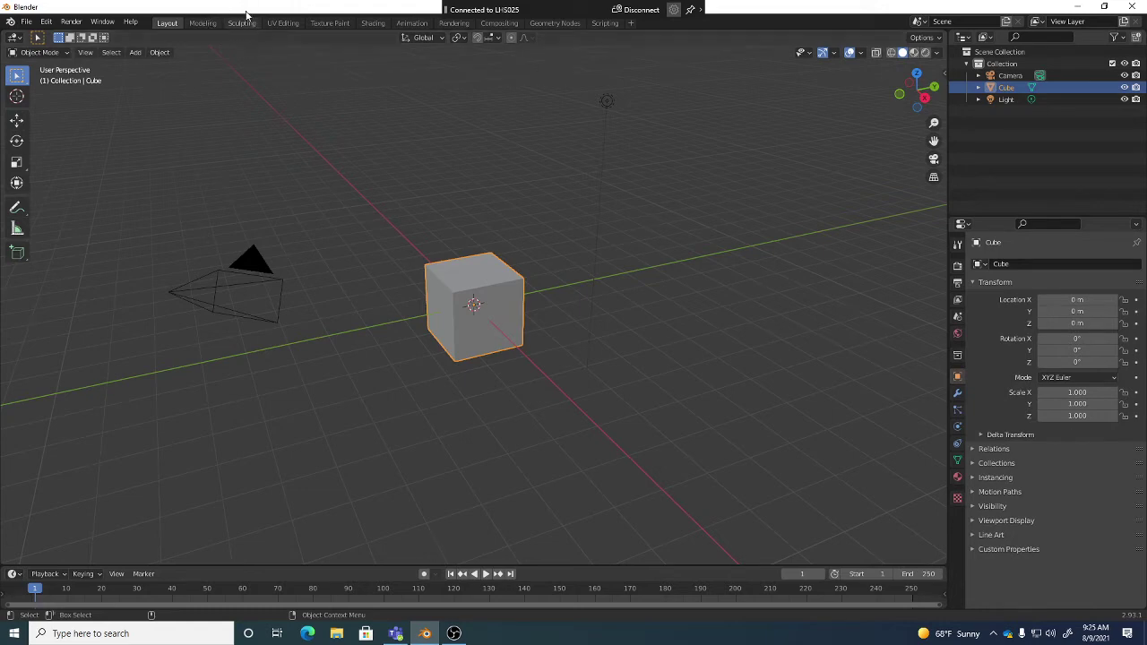
left_click(203, 23)
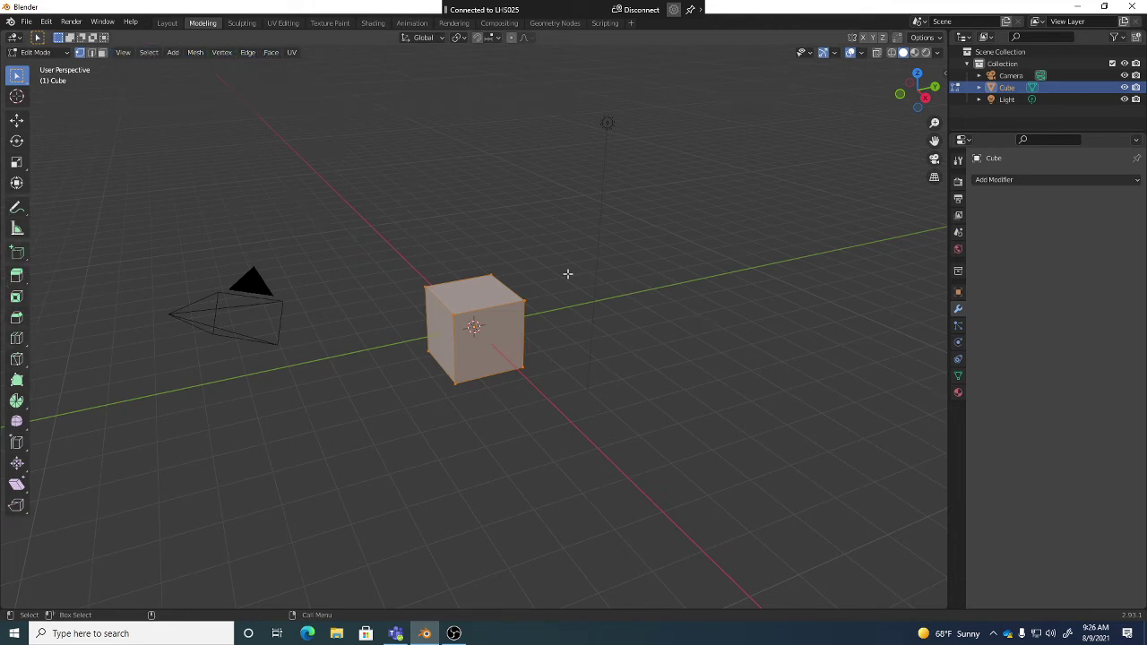
Deselect all of the cube's vertices in the viewport.
right_click(620, 290)
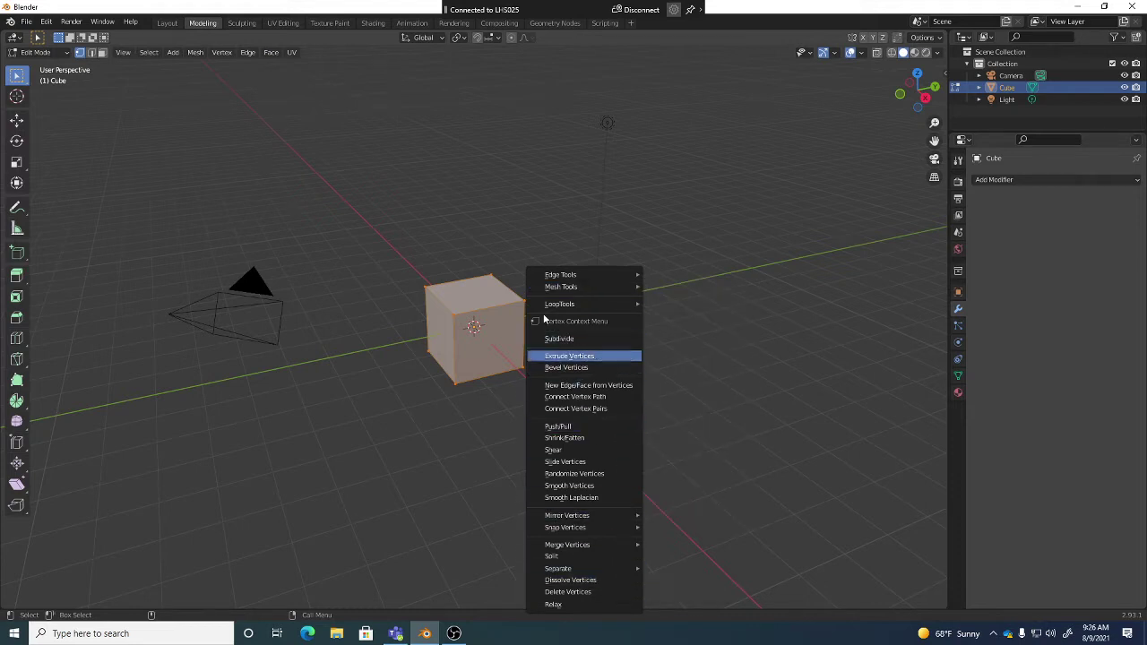
left_click(486, 184)
middle_click_drag(542, 292, 575, 295)
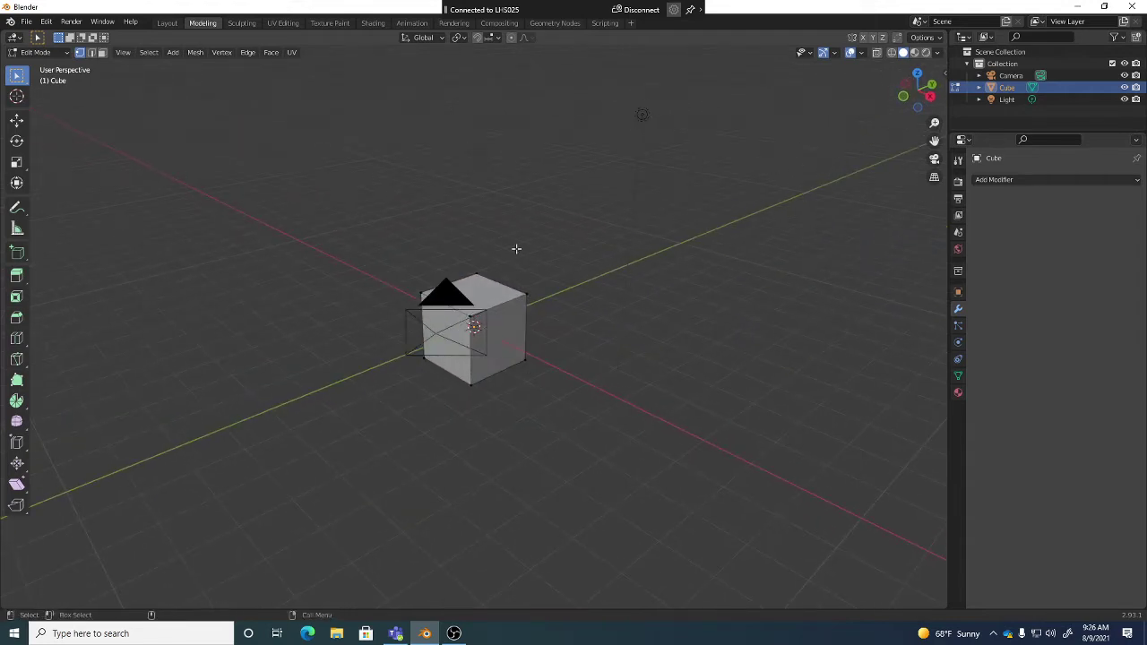
mouse_move(554, 285)
middle_mouse_down()
mouse_move(615, 302)
mouse_move(564, 295)
middle_mouse_up()
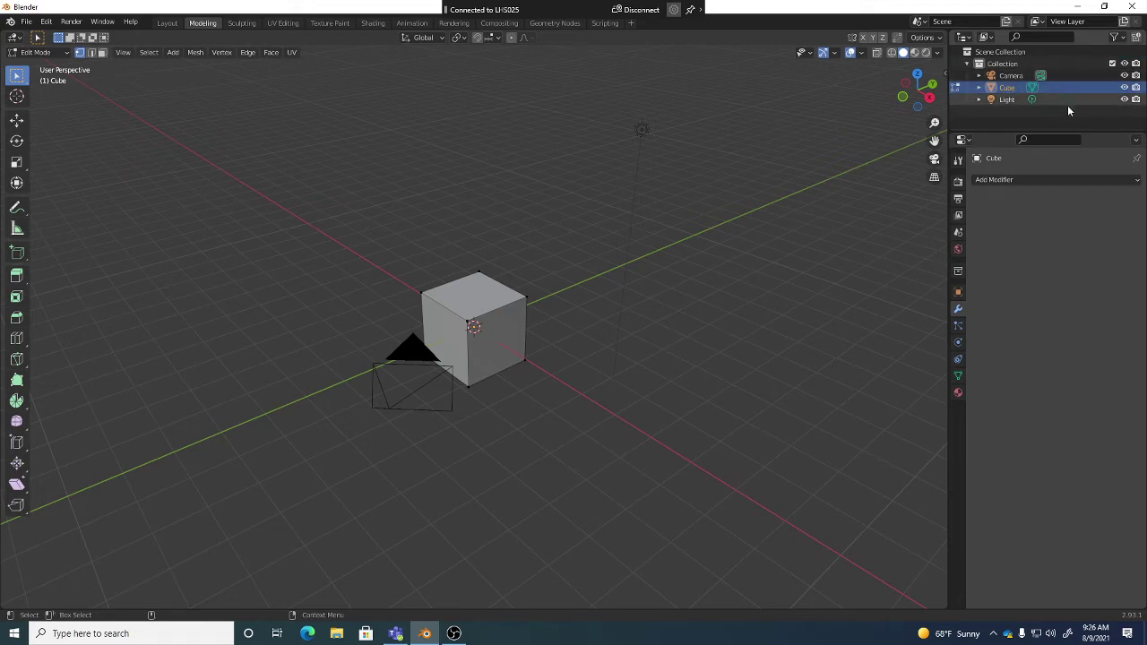
Enlarge the Outliner slightly and hide the Camera and Light in the viewport.
left_click_drag(1074, 130, 1081, 195)
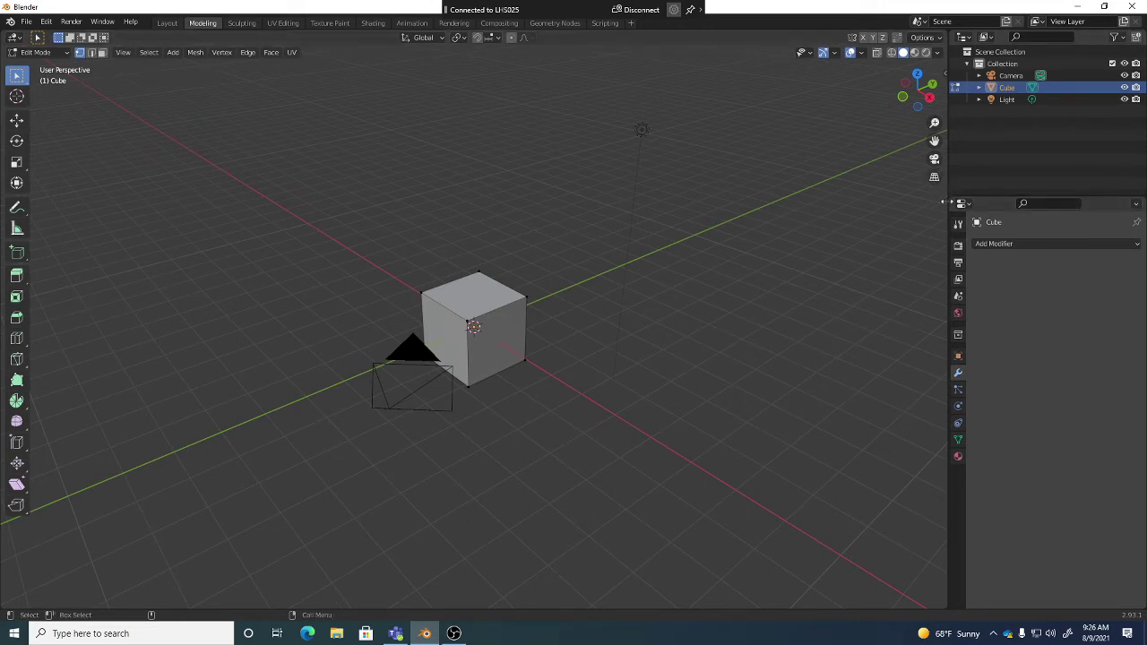
mouse_move(943, 201)
left_mouse_down()
mouse_move(781, 211)
mouse_move(924, 222)
mouse_move(959, 215)
mouse_move(949, 208)
left_mouse_up()
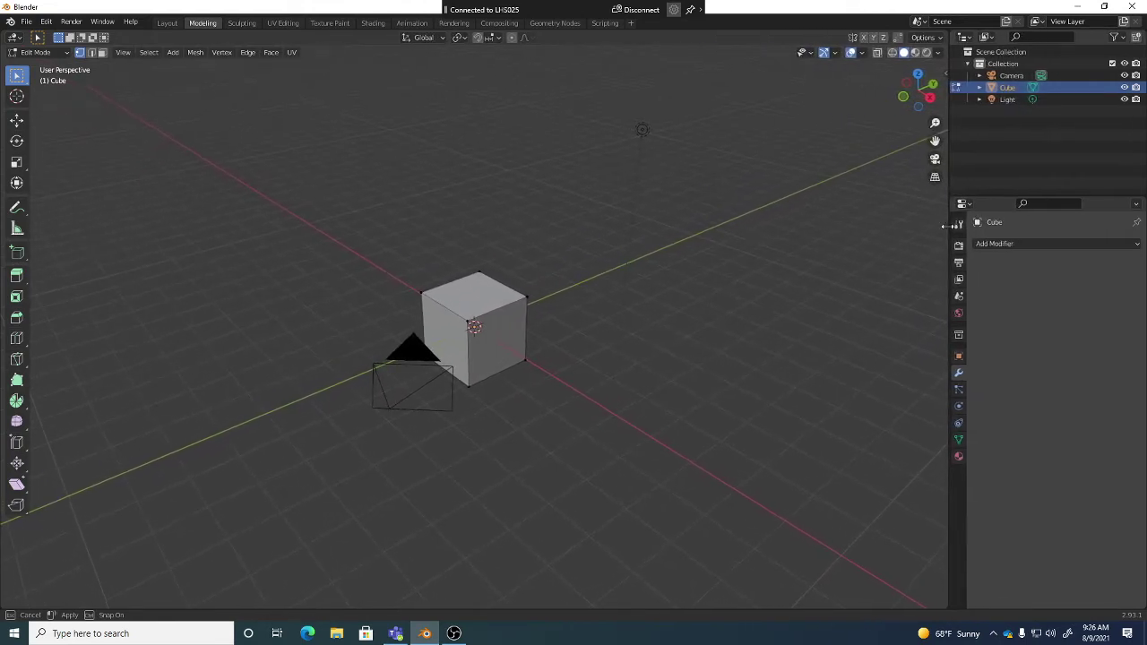
left_click_drag(1095, 198, 1095, 157)
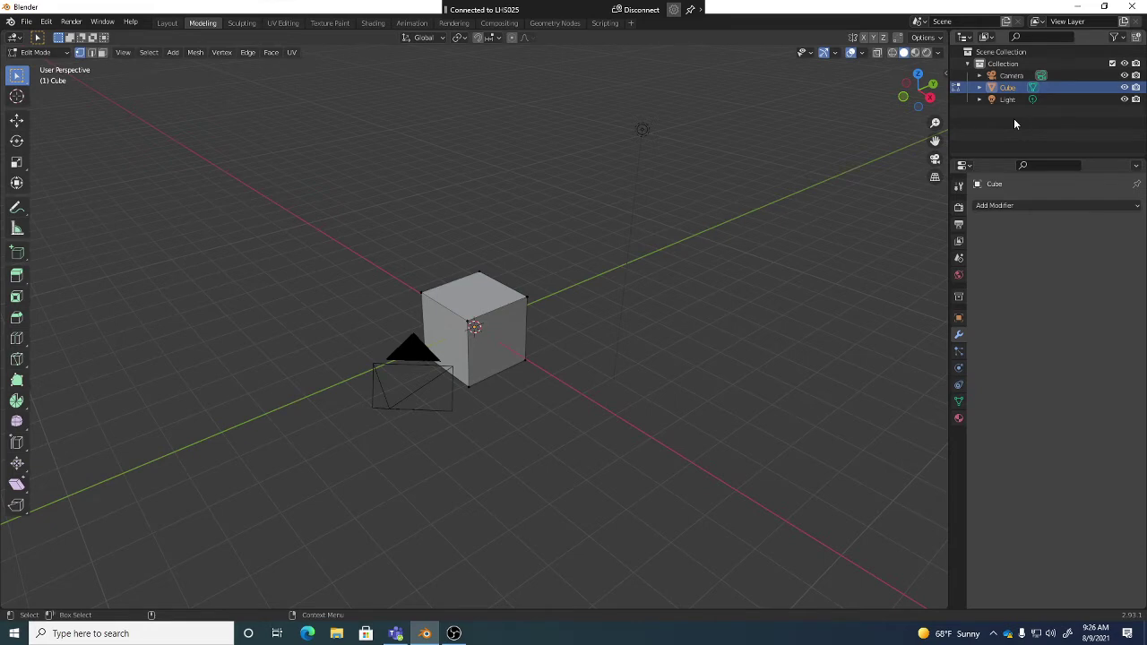
left_click(1125, 75)
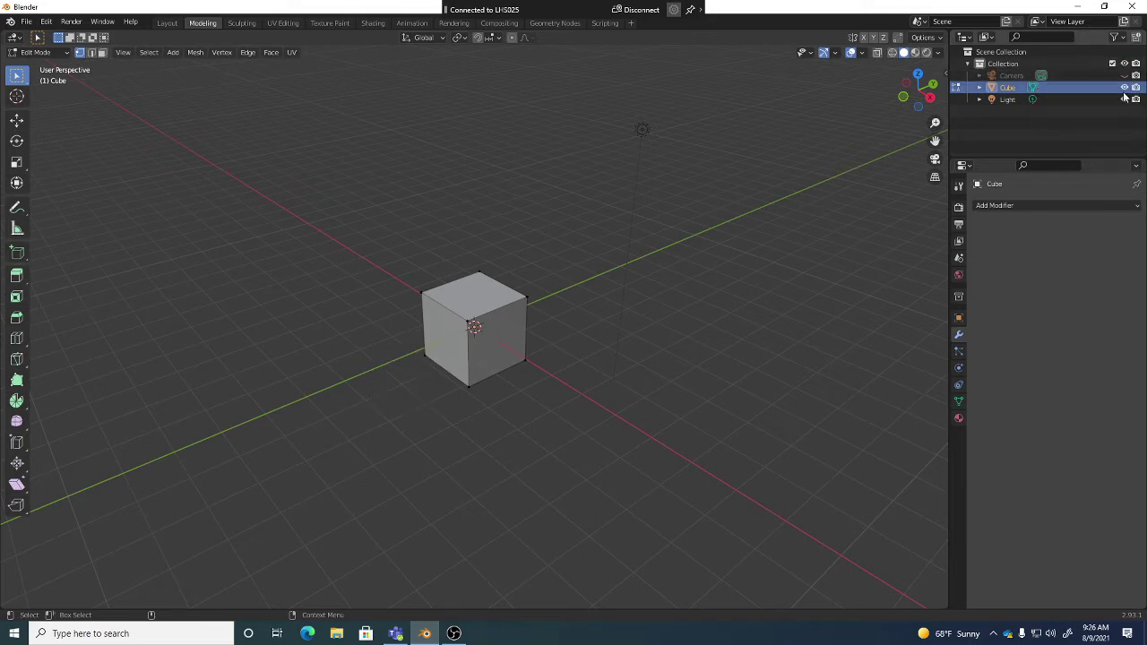
left_click(1124, 99)
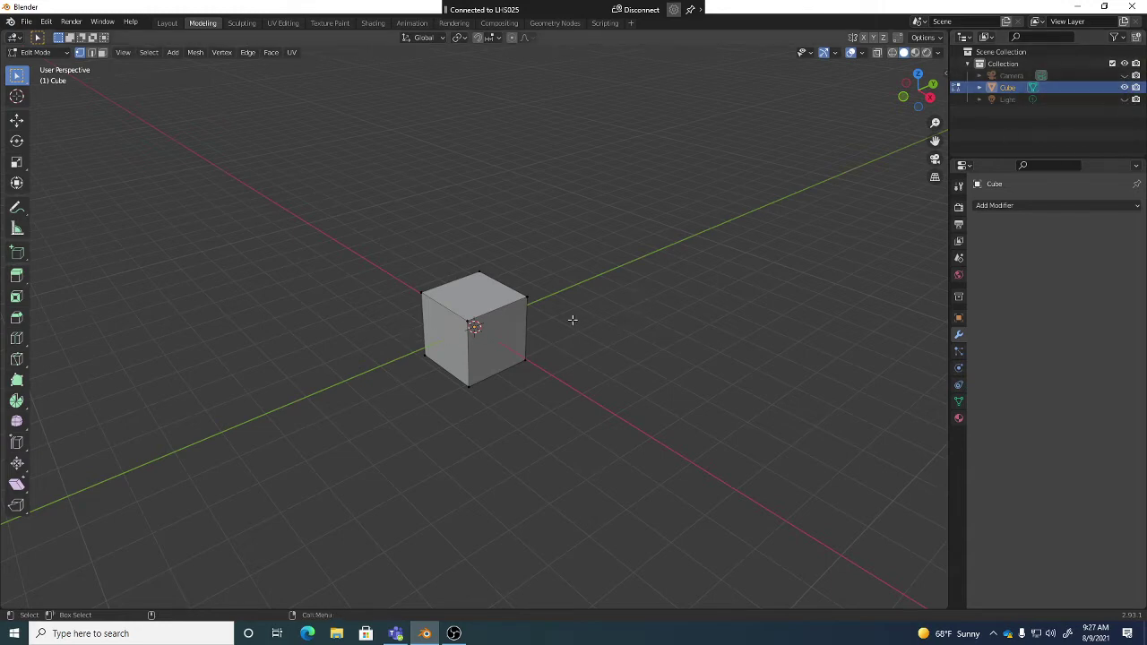
Orbit around the cube and zoom in until it appears larger in the viewport.
middle_click_drag(507, 323, 553, 355)
scroll(526, 351, "down", 2)
scroll(526, 352, "up", 2)
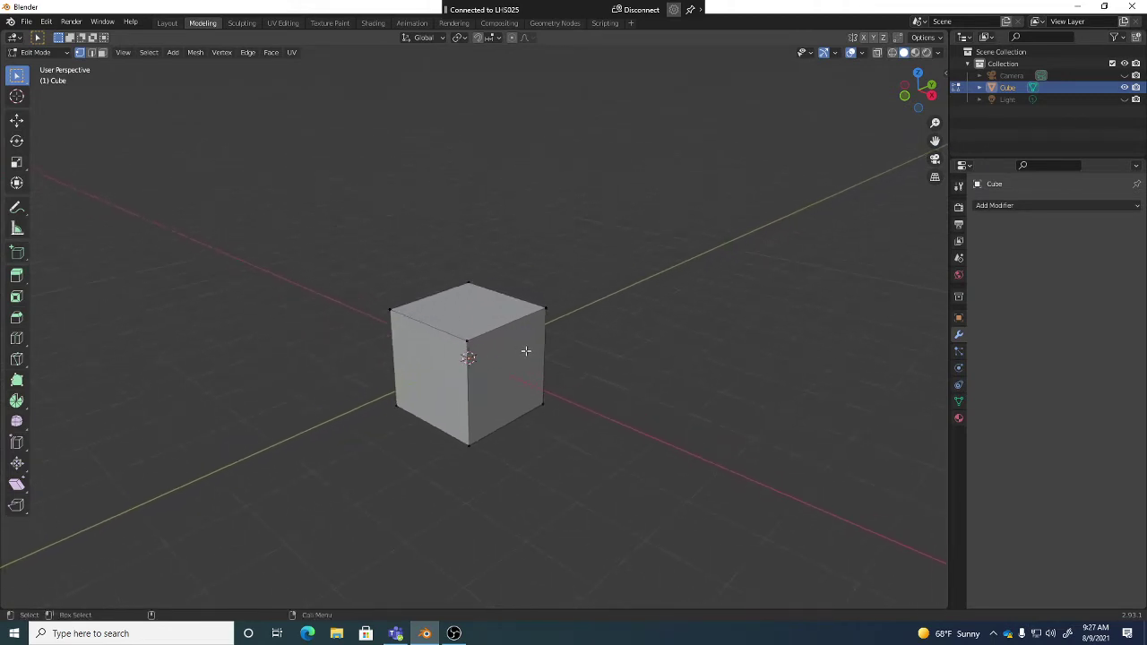
scroll(526, 351, "down", 2)
scroll(526, 351, "up", 2)
middle_click_drag(500, 345, 630, 336, "ctrl")
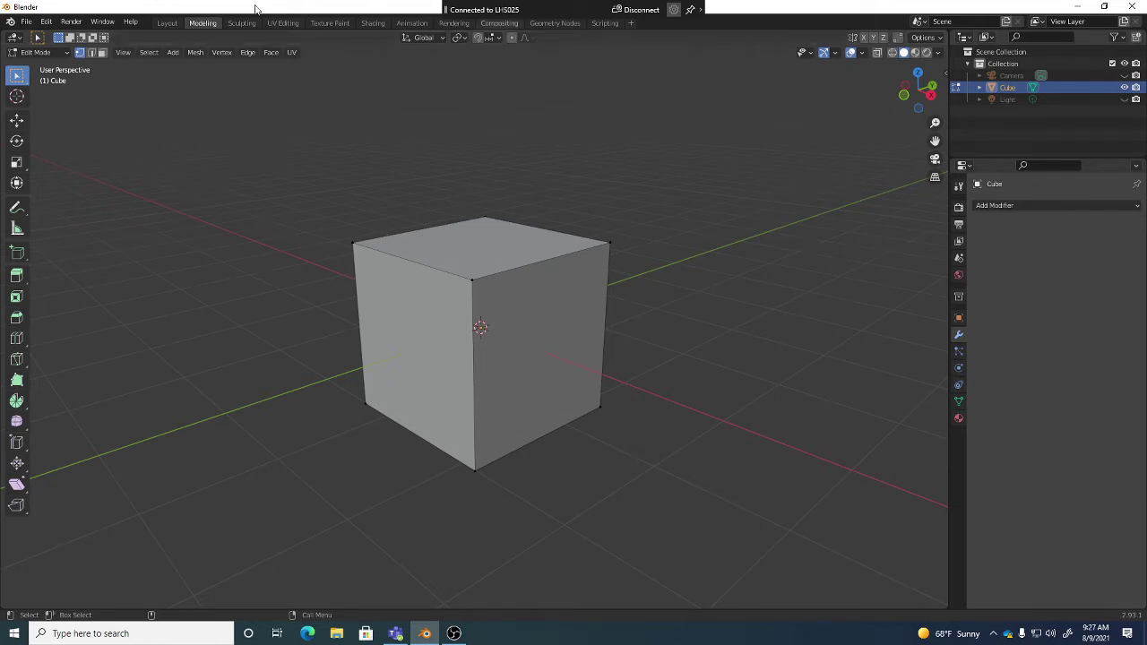
Open the Preferences and review the Navigation, Keymap and Save & Load settings.
left_click(47, 22)
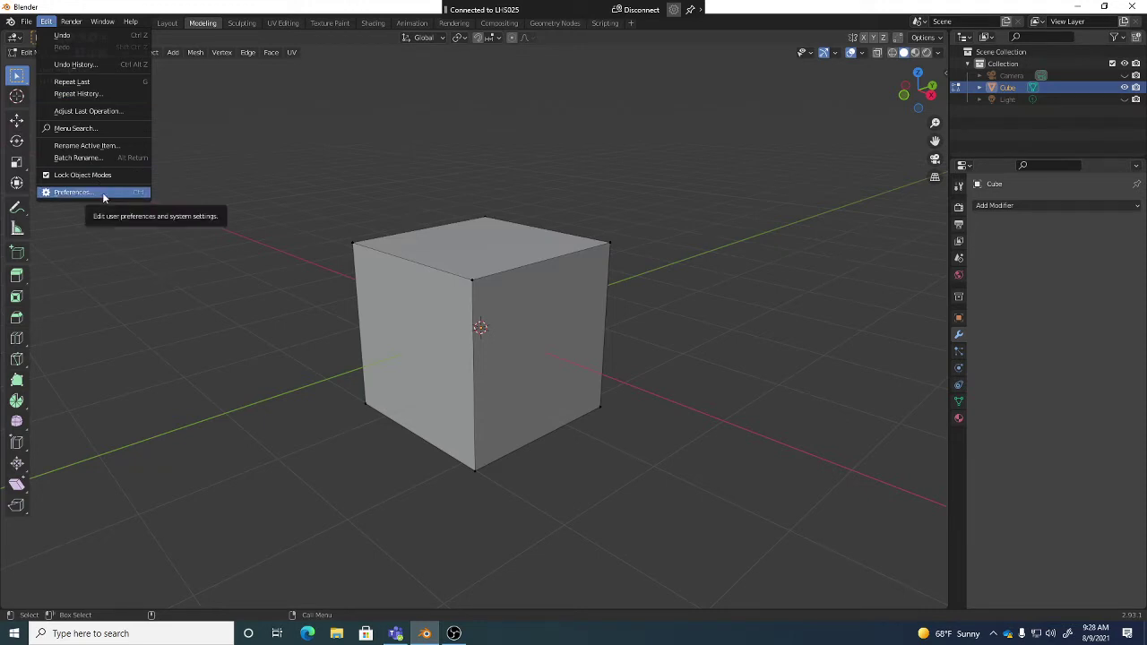
left_click(47, 21)
left_click(46, 21)
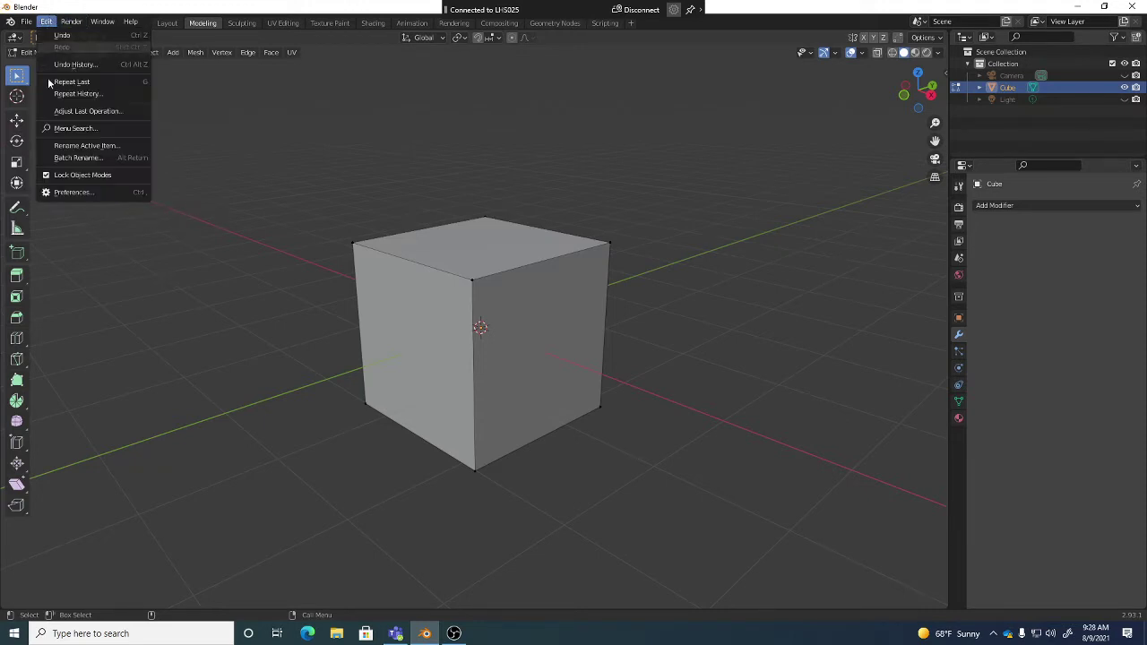
left_click(72, 193)
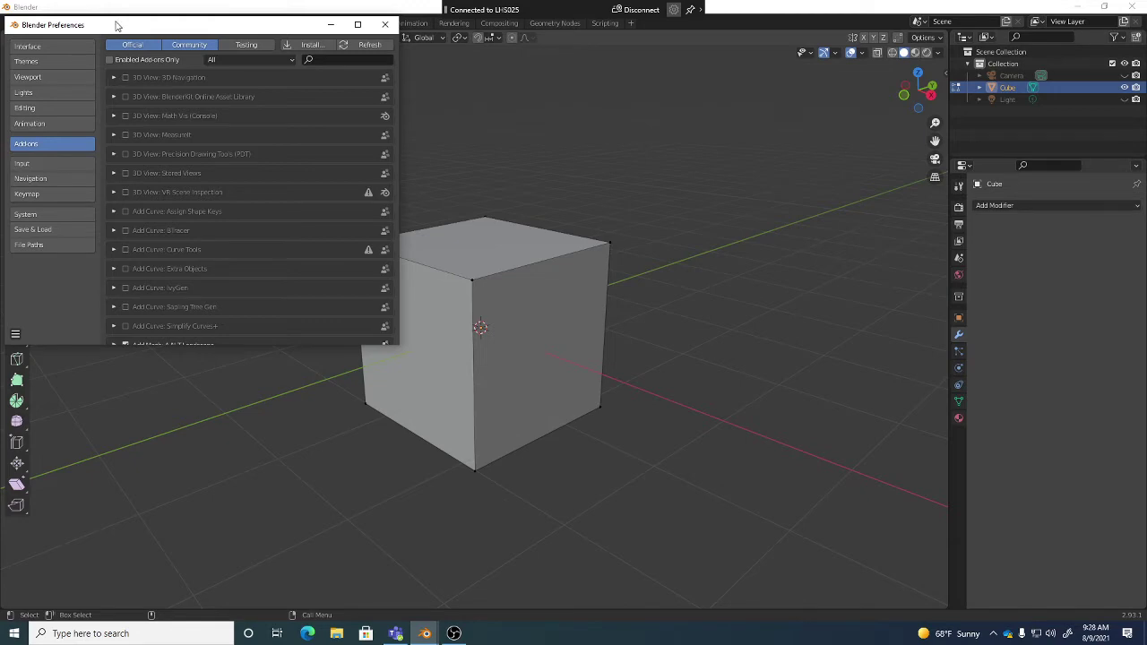
left_click_drag(115, 25, 201, 63)
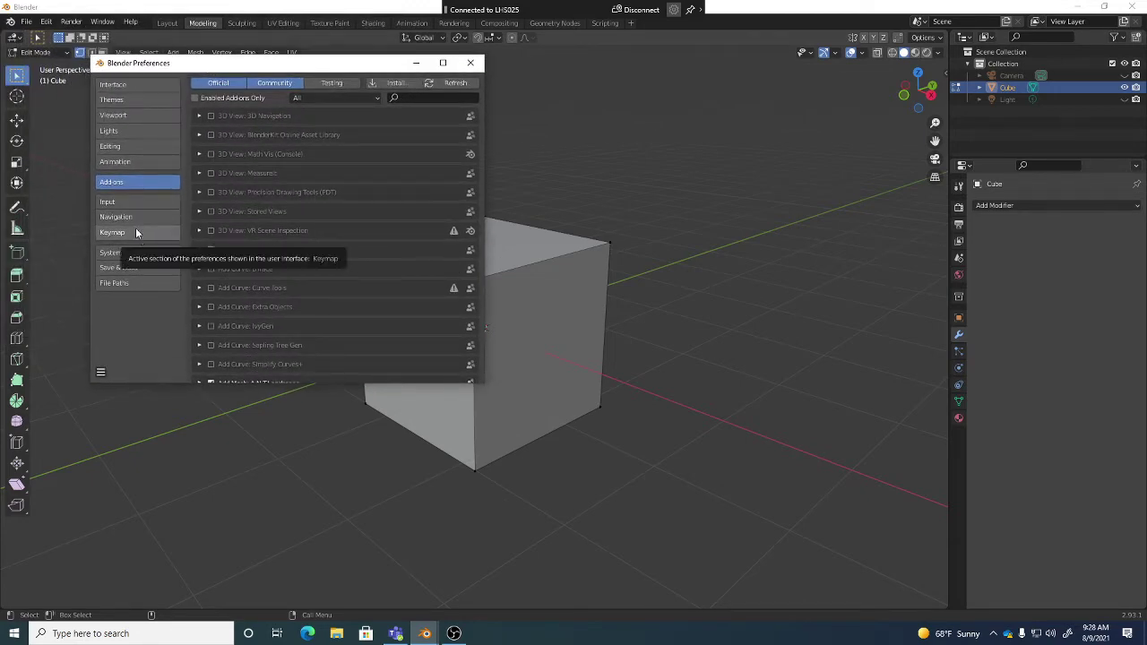
left_click(136, 217)
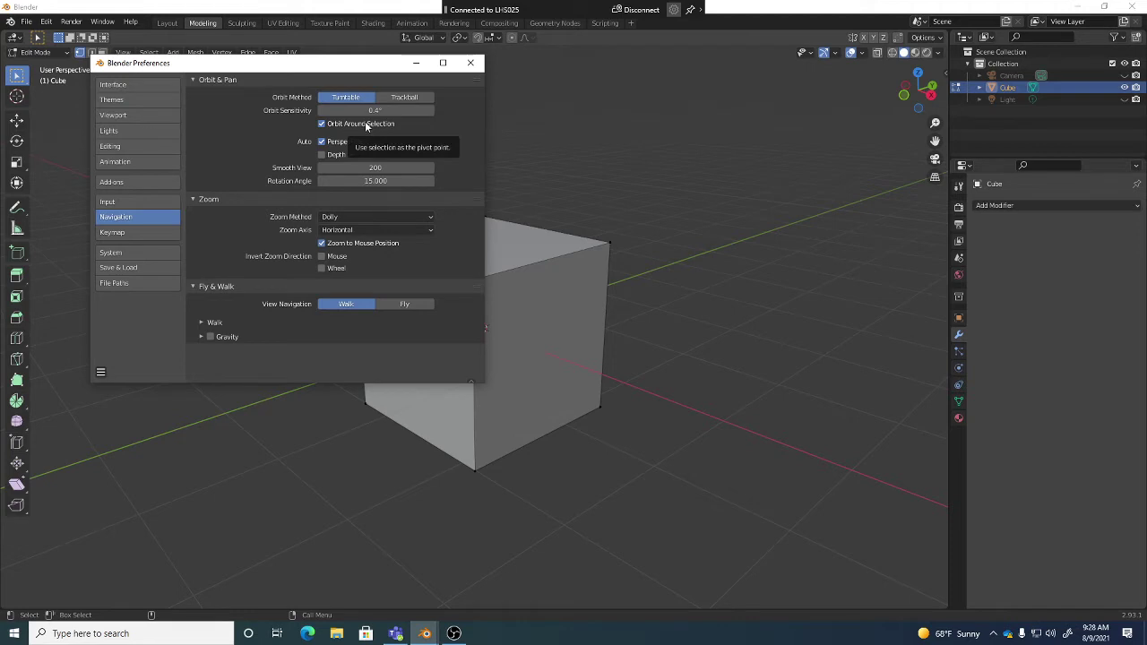
left_click(128, 232)
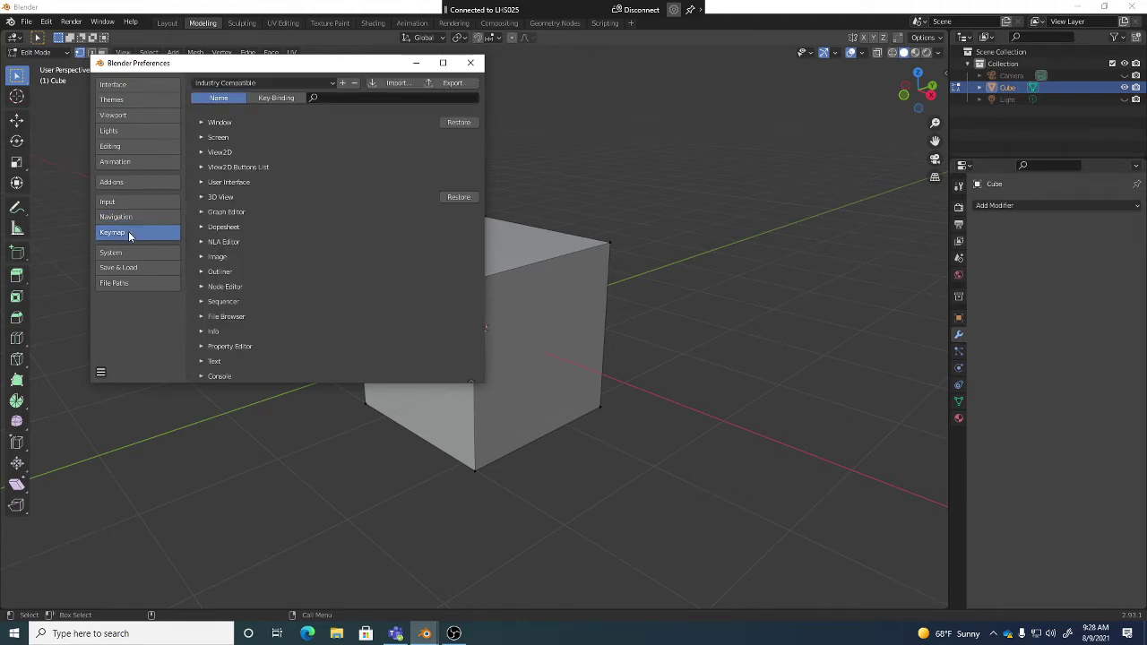
left_click(281, 82)
left_click(139, 269)
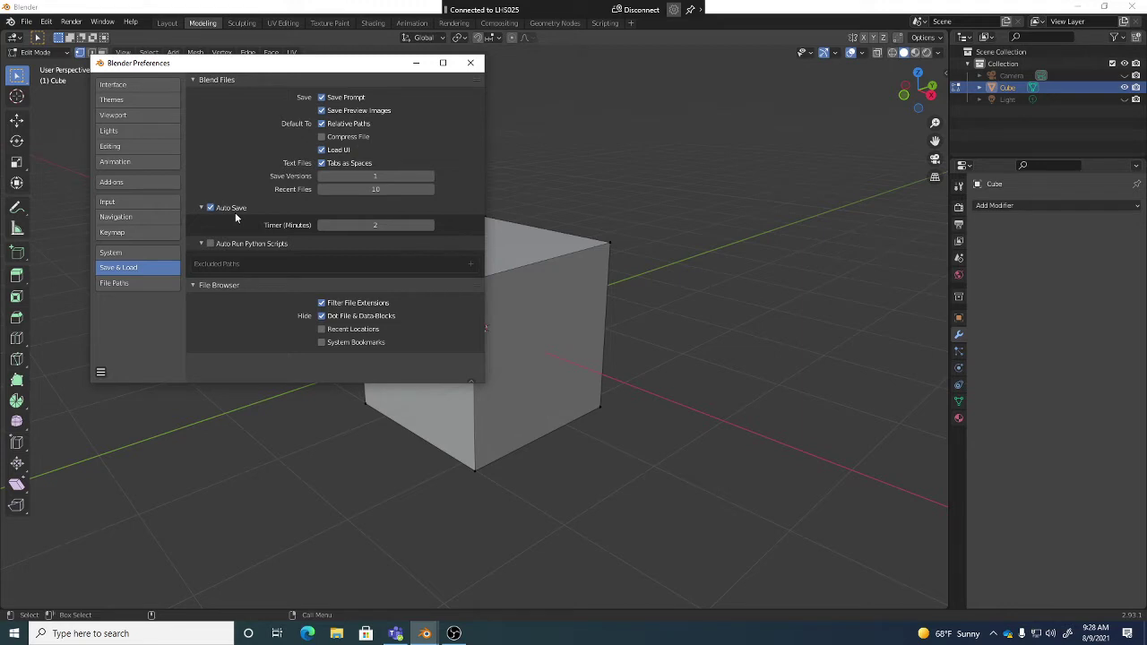
Review the add-ons list in the Preferences for enabled import-export, interface and mesh add-ons, and close the window.
left_click(137, 182)
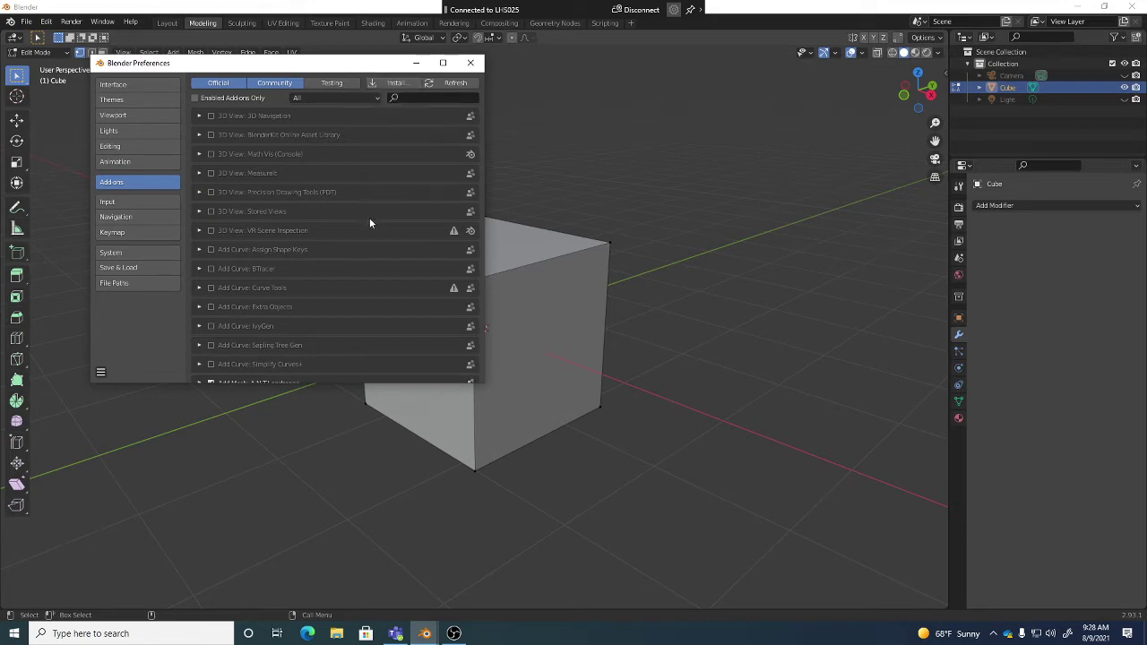
scroll(253, 259, "down", 2)
scroll(253, 254, "down", 15)
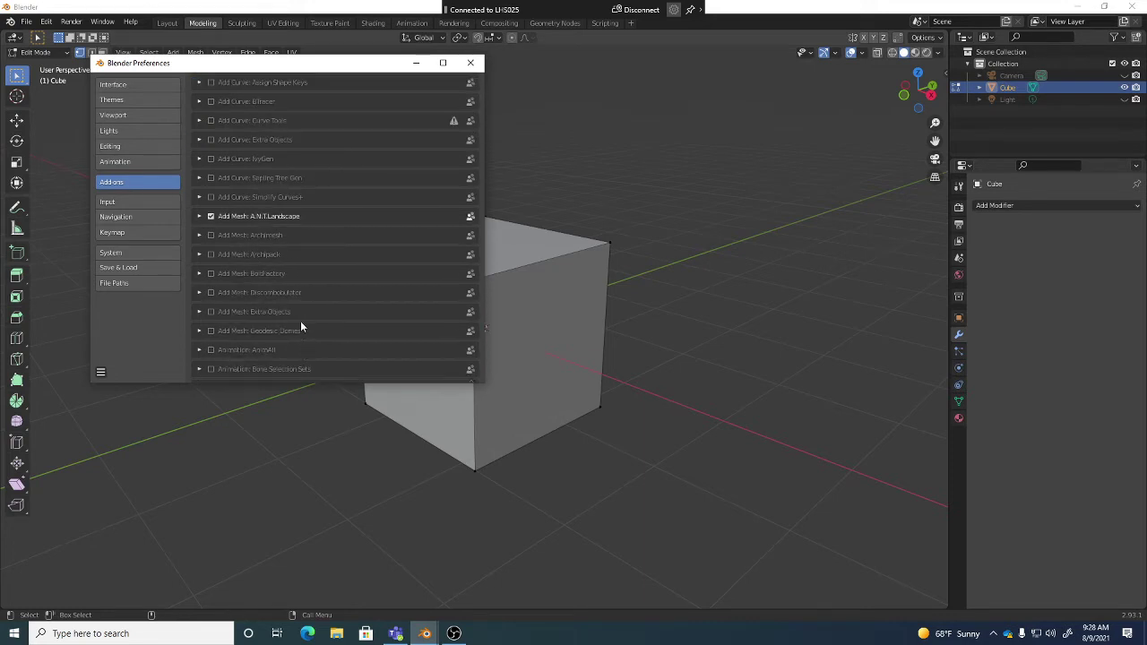
scroll(300, 321, "down", 10)
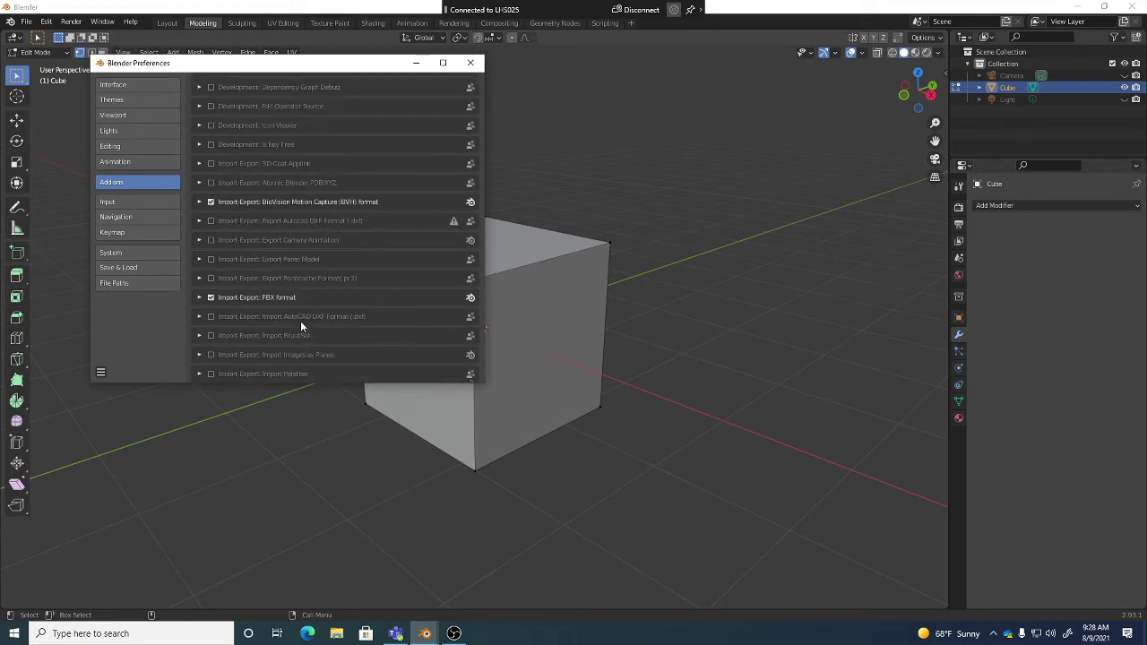
scroll(300, 321, "down", 4)
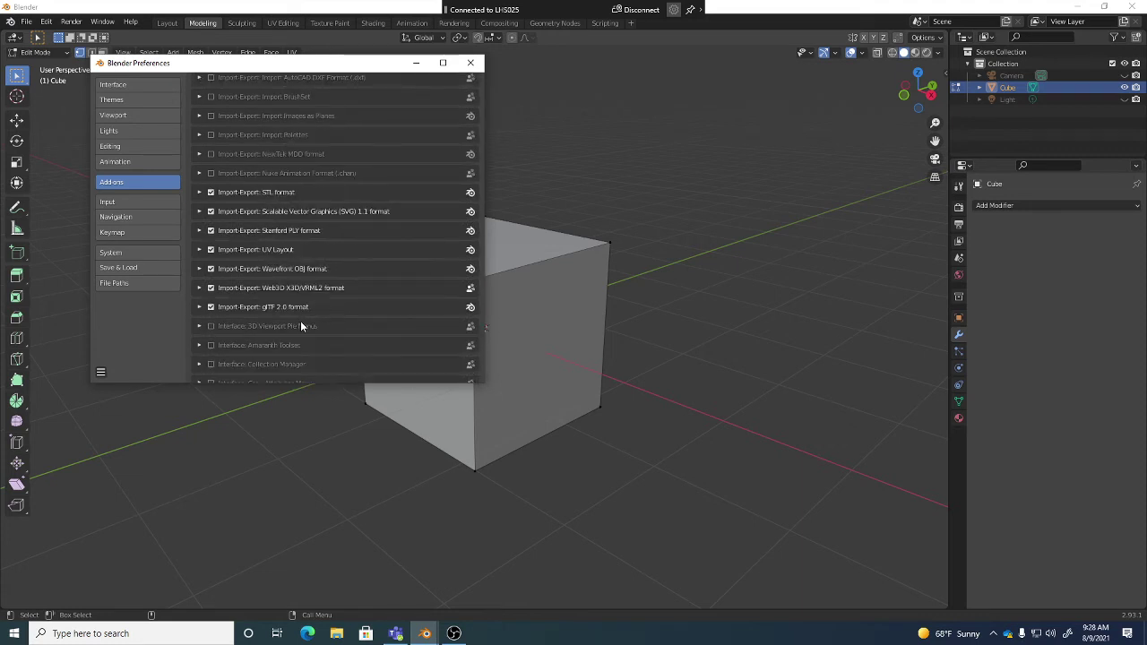
scroll(347, 335, "down", 5)
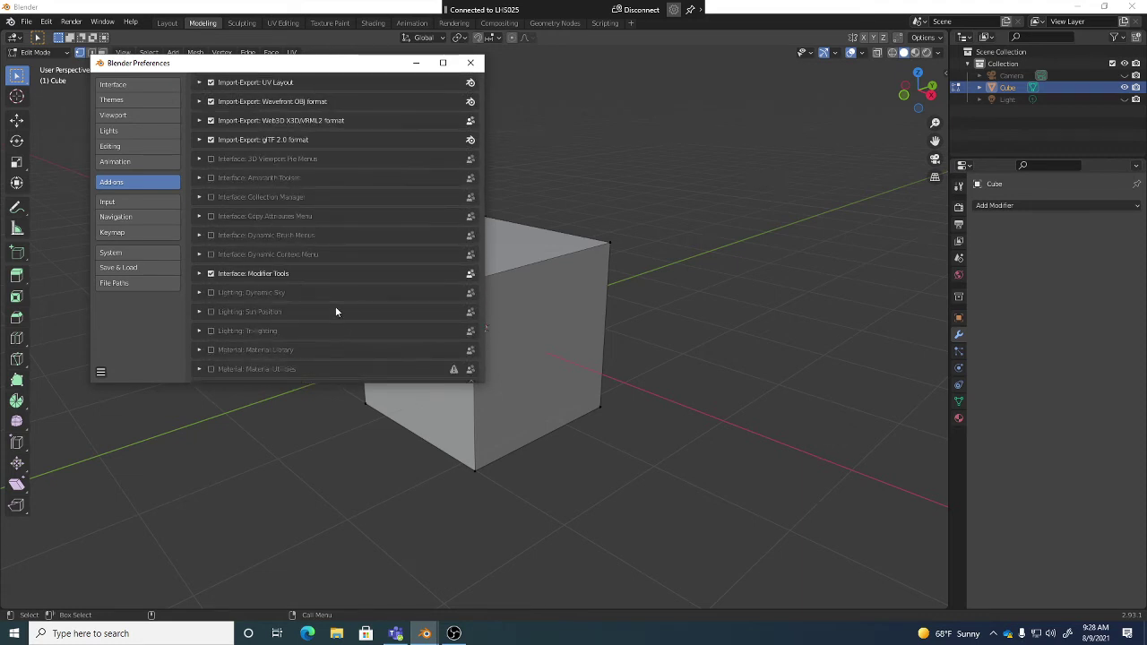
left_click(210, 273)
left_click(209, 272)
scroll(271, 284, "down", 5)
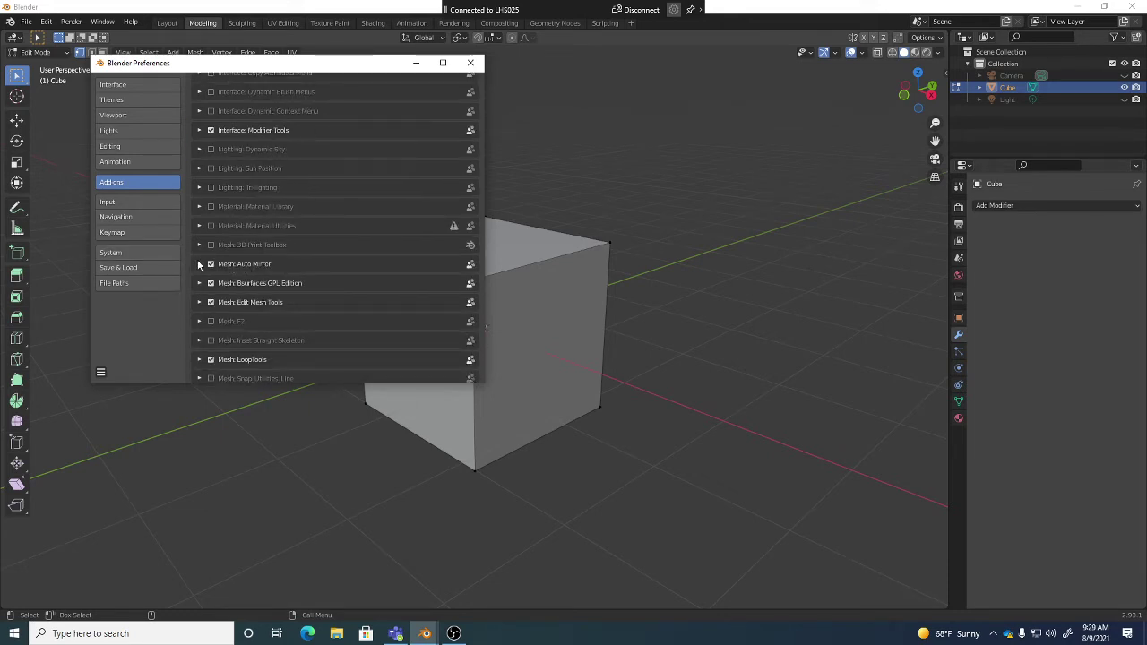
scroll(319, 333, "down", 2)
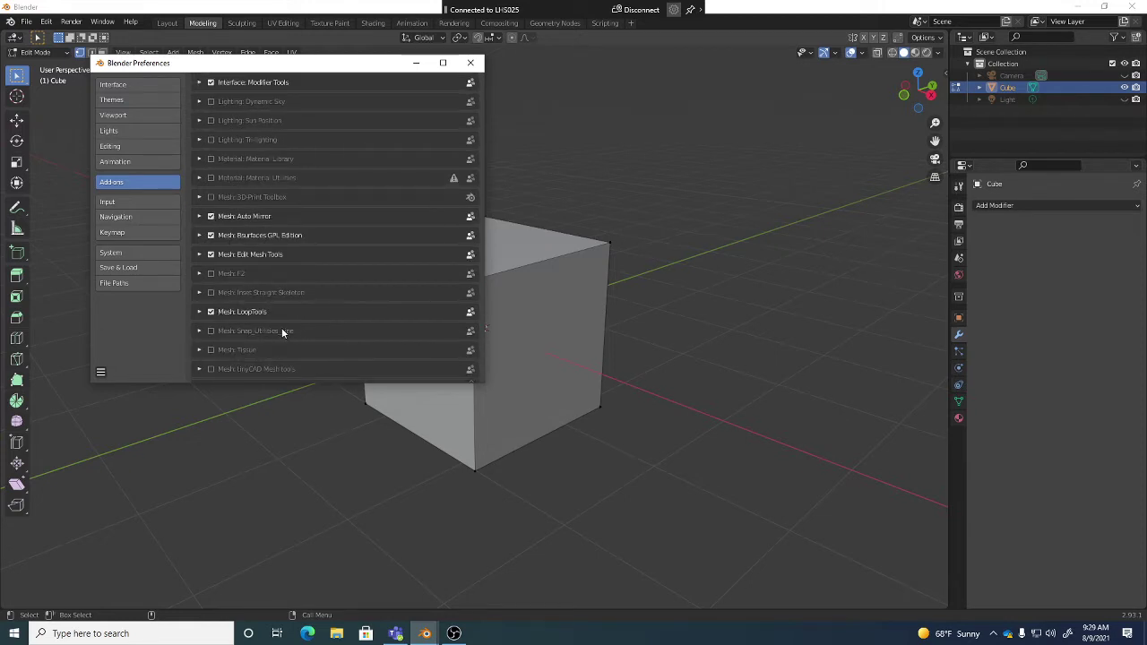
left_click(473, 64)
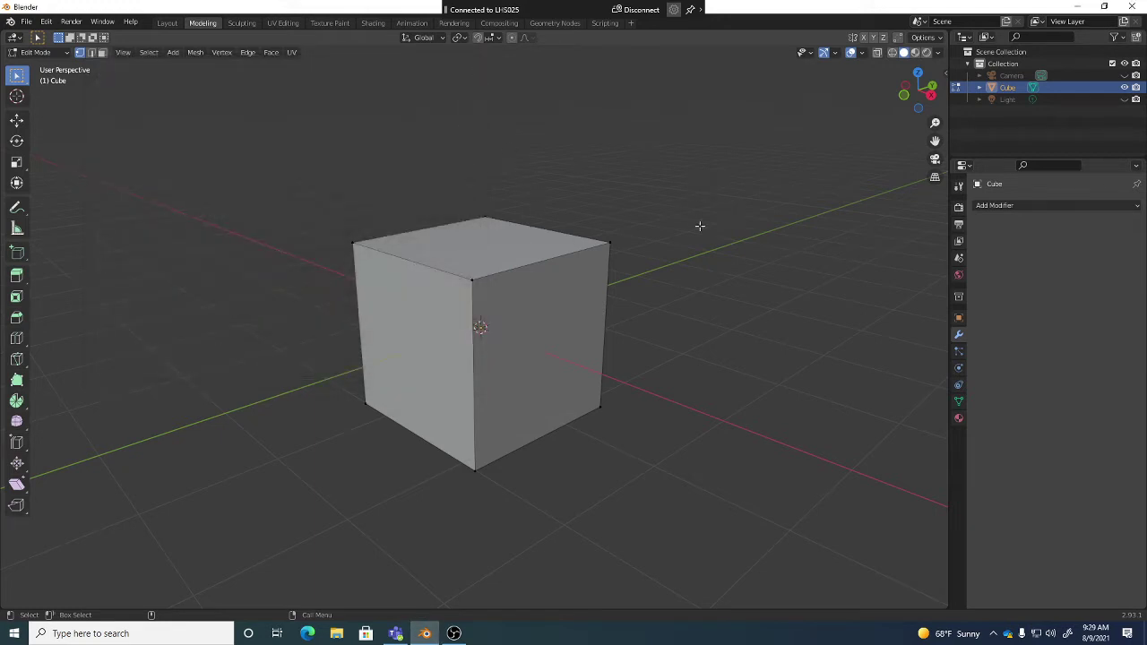
Show the viewport sidebar, examine its Item, Tool, View, Edit and Tools pages, and collapse it.
left_click(943, 72)
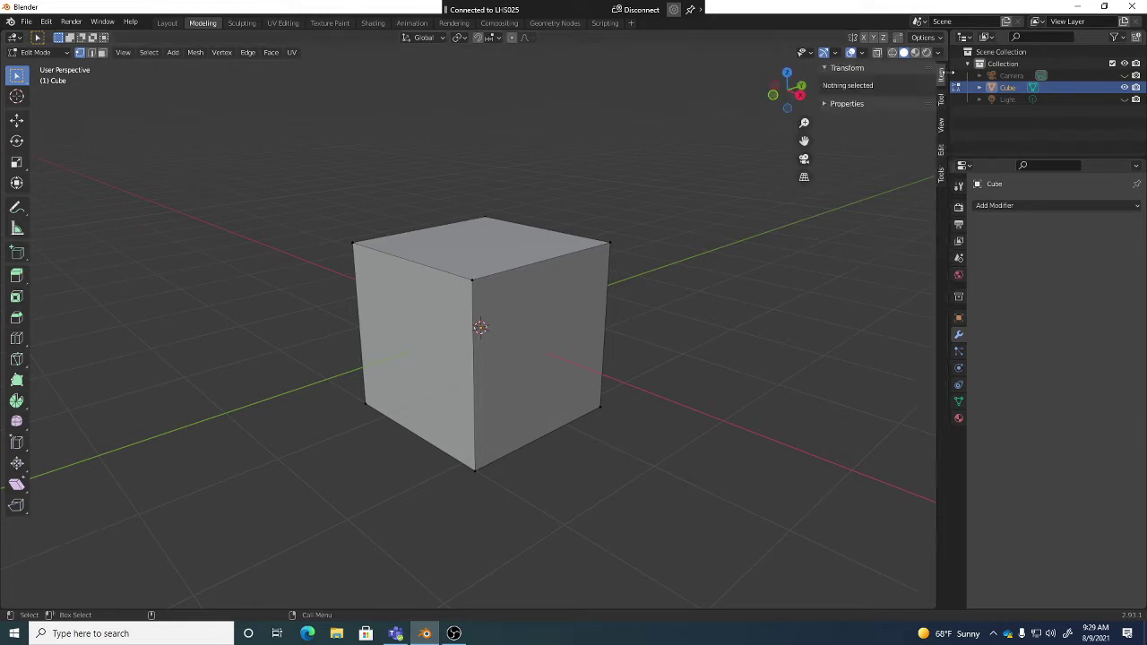
left_click(942, 152)
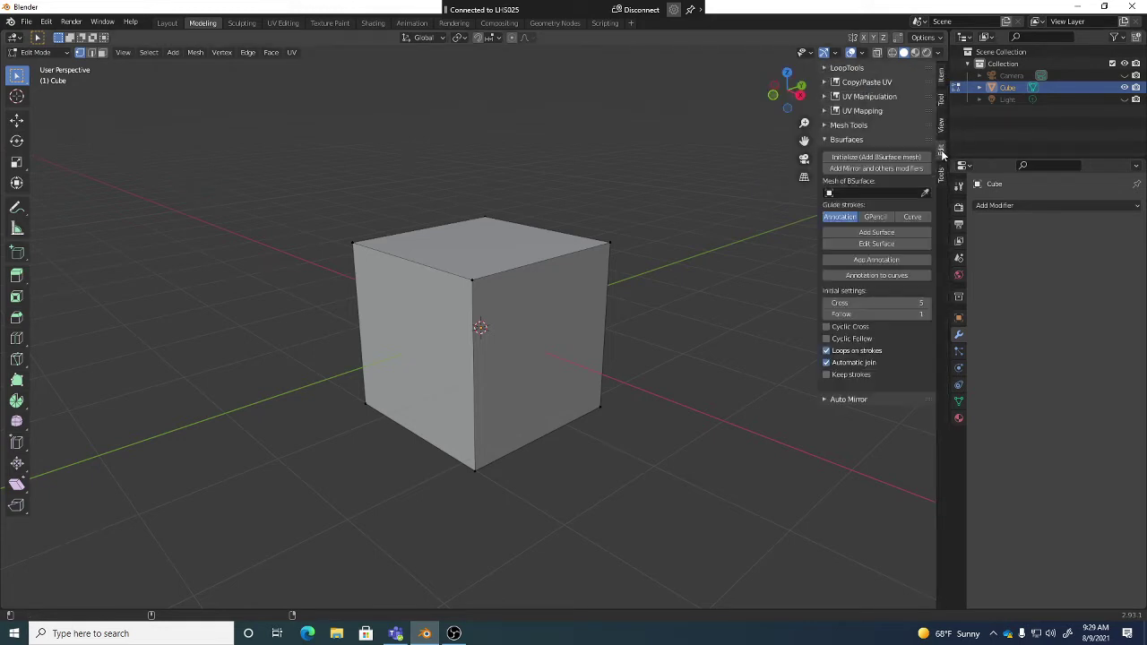
left_click(945, 78)
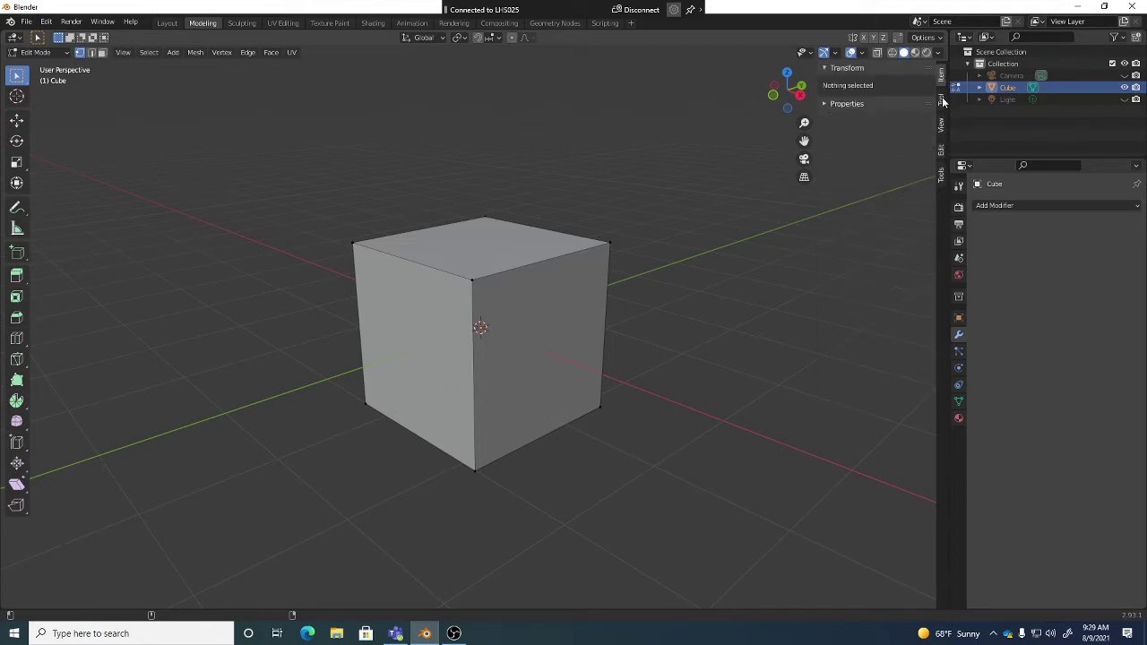
left_click(943, 101)
left_click(943, 126)
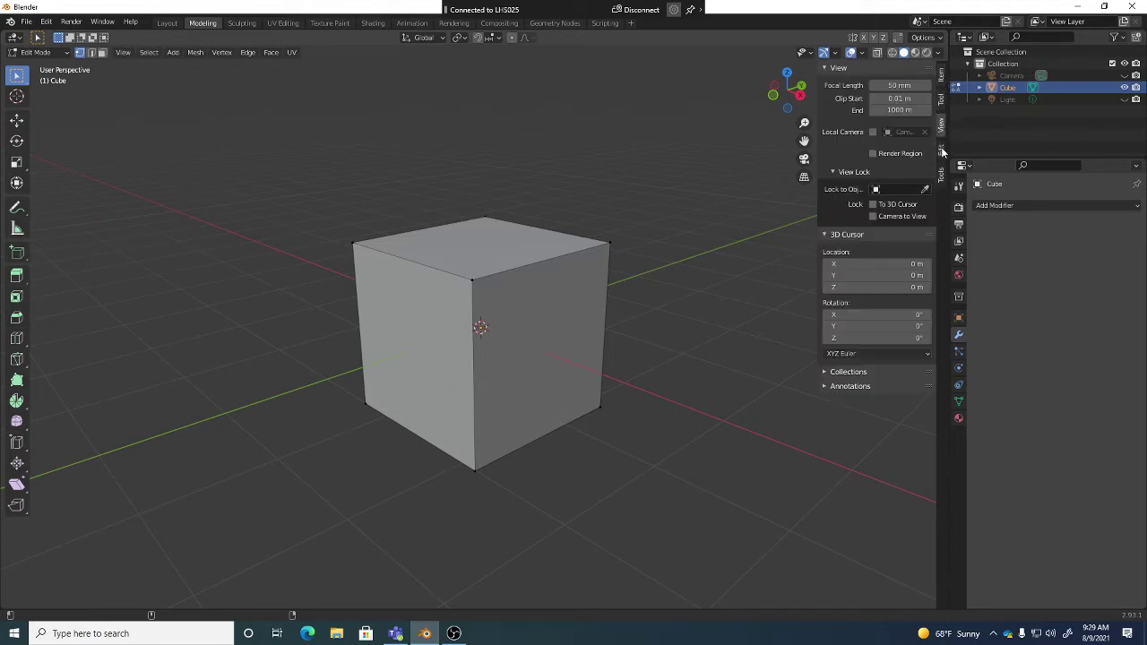
left_click(942, 151)
left_click(942, 174)
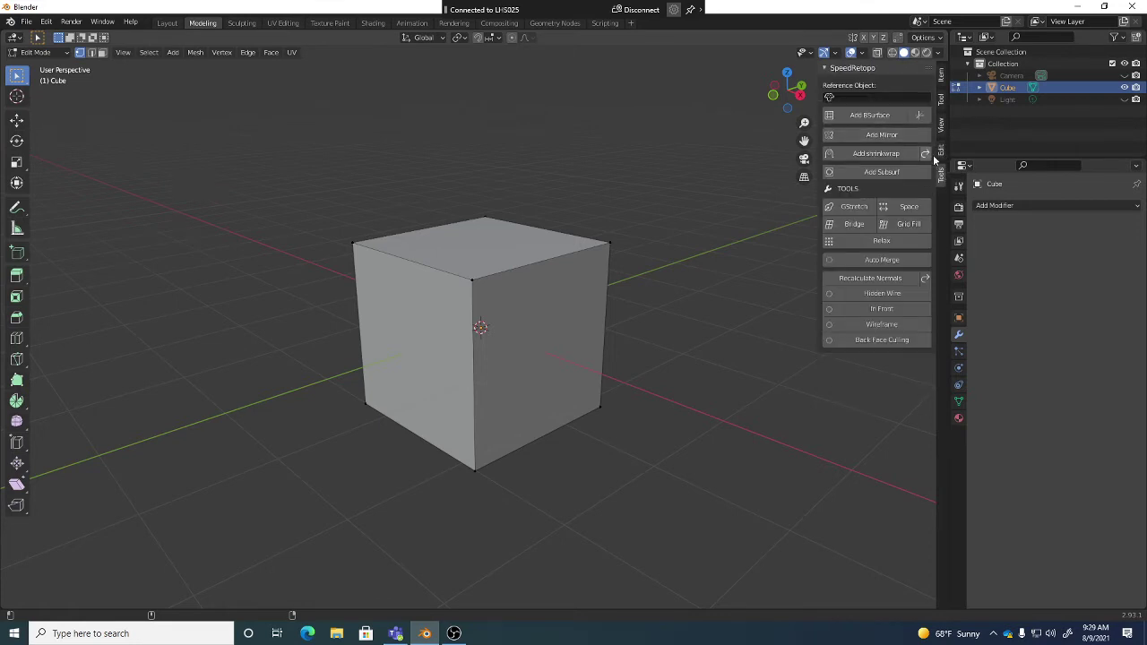
left_click(941, 153)
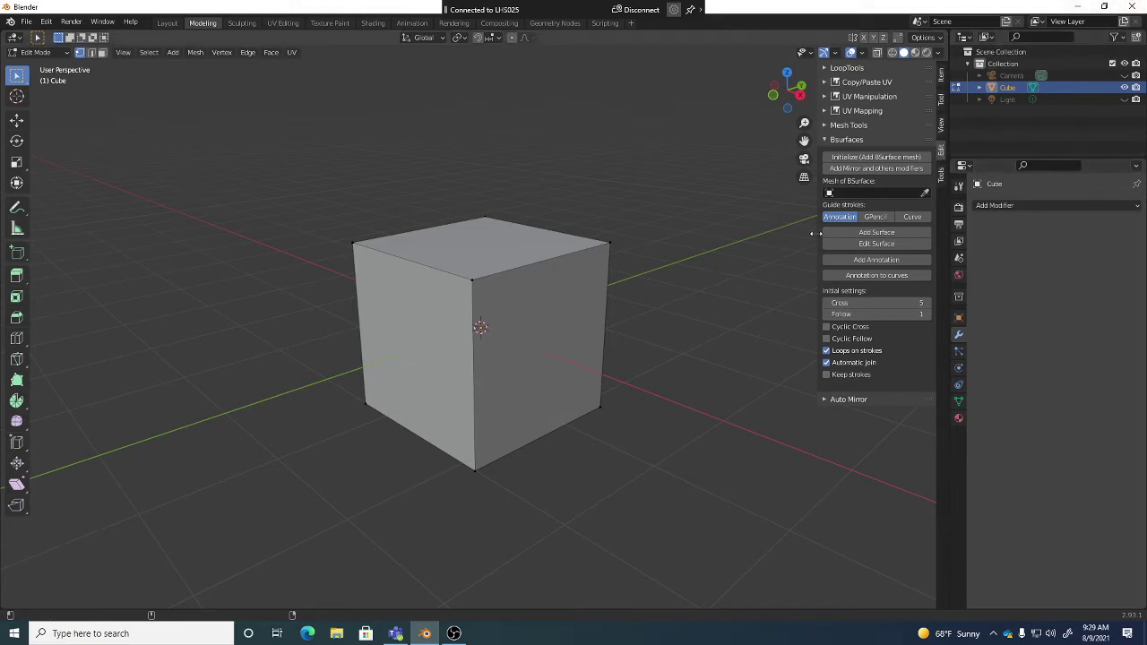
left_click_drag(813, 234, 823, 230)
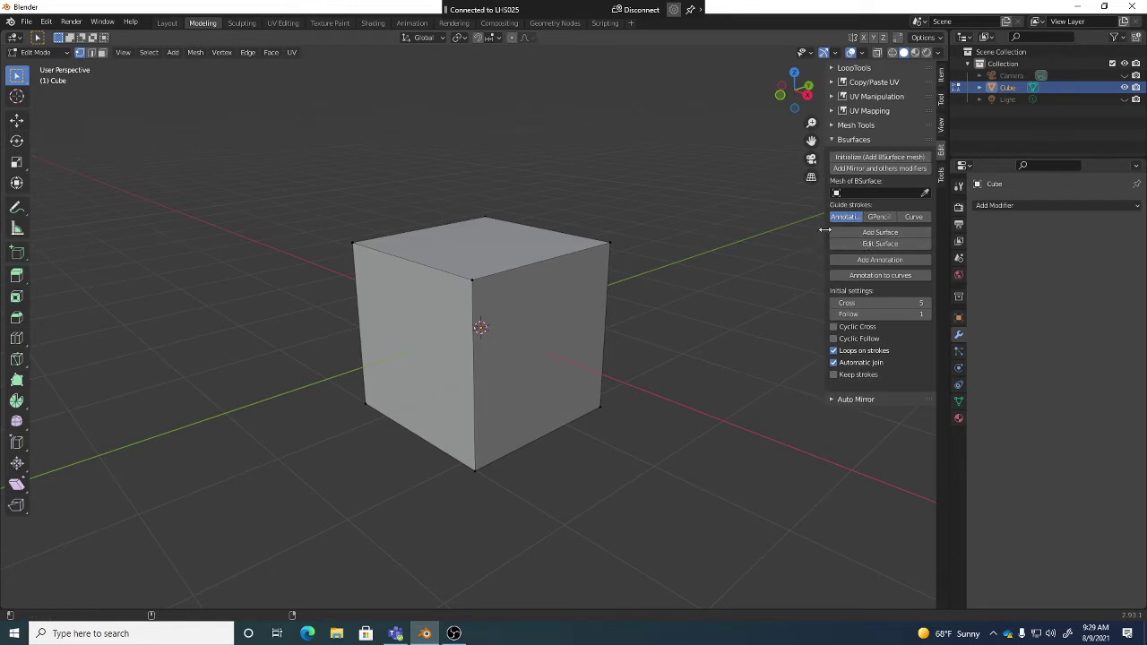
left_click_drag(824, 231, 945, 244)
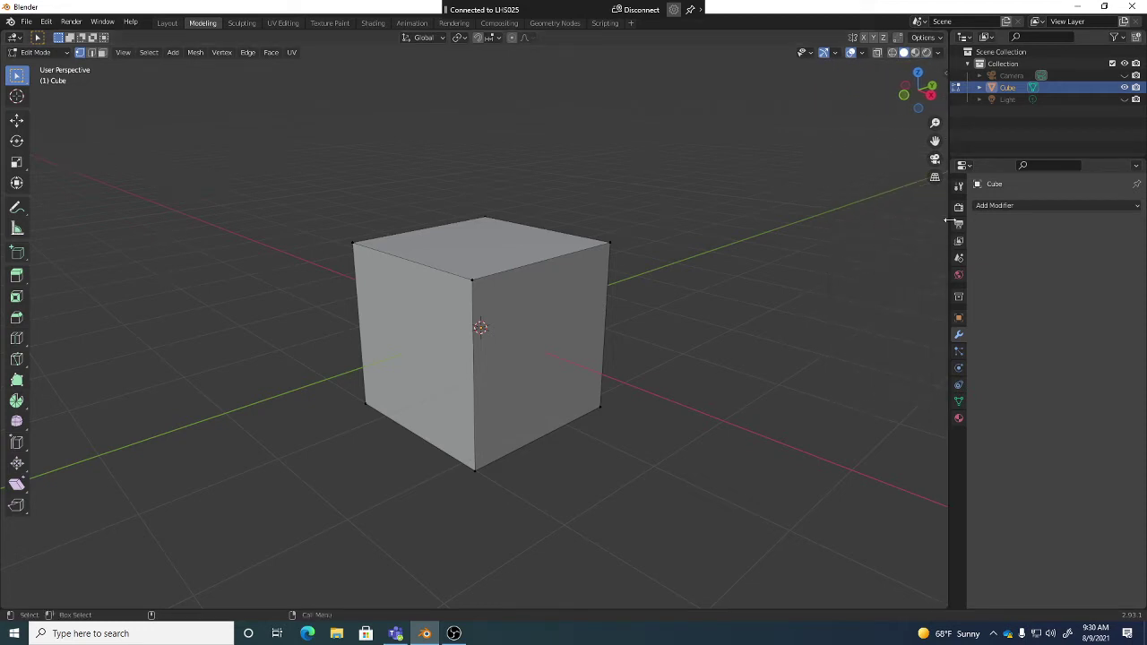
Show the sidebar's Edit page, collapse Bsurfaces, expand Auto Mirror, LoopTools and Mesh Tools, and check the Utility Tools list.
left_click(944, 71)
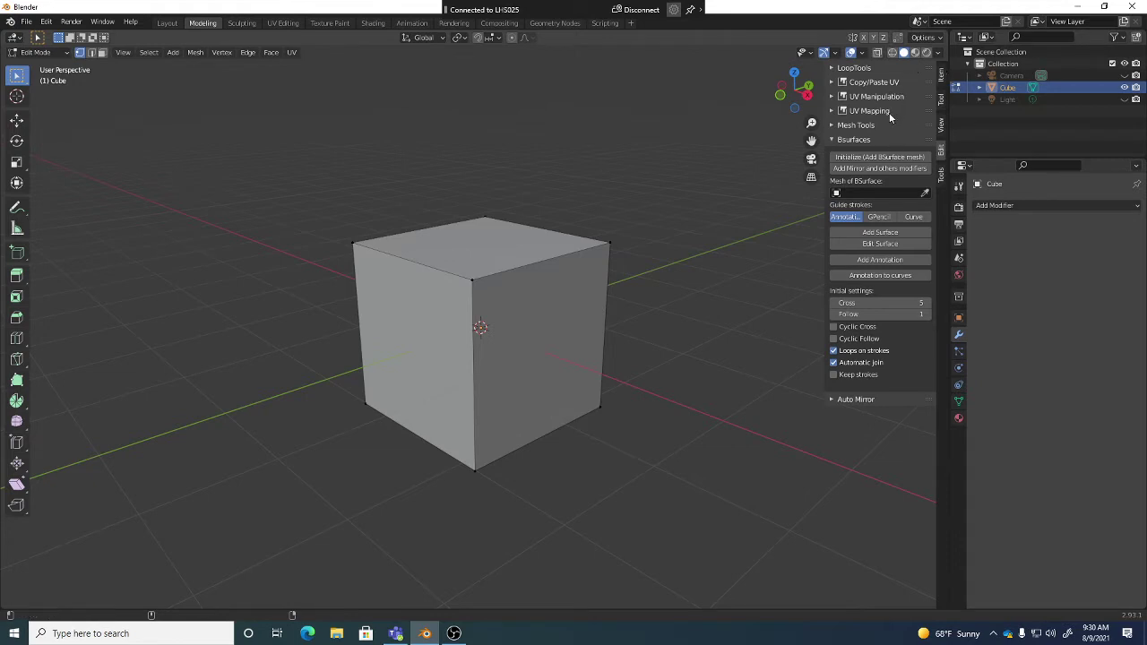
left_click(853, 140)
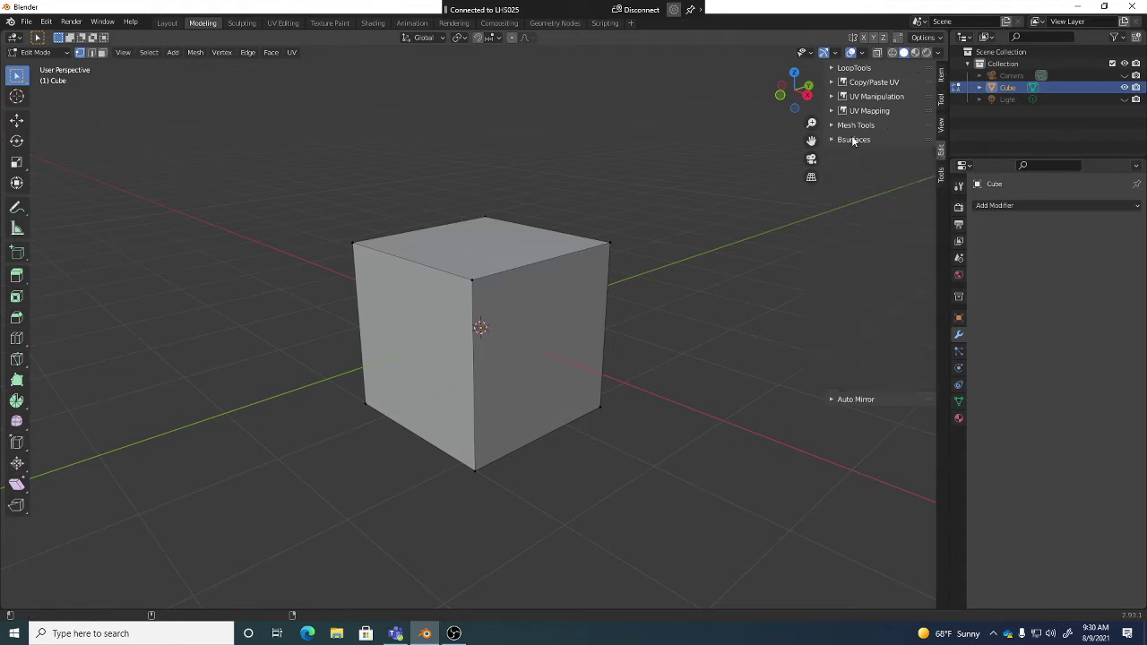
left_click(862, 155)
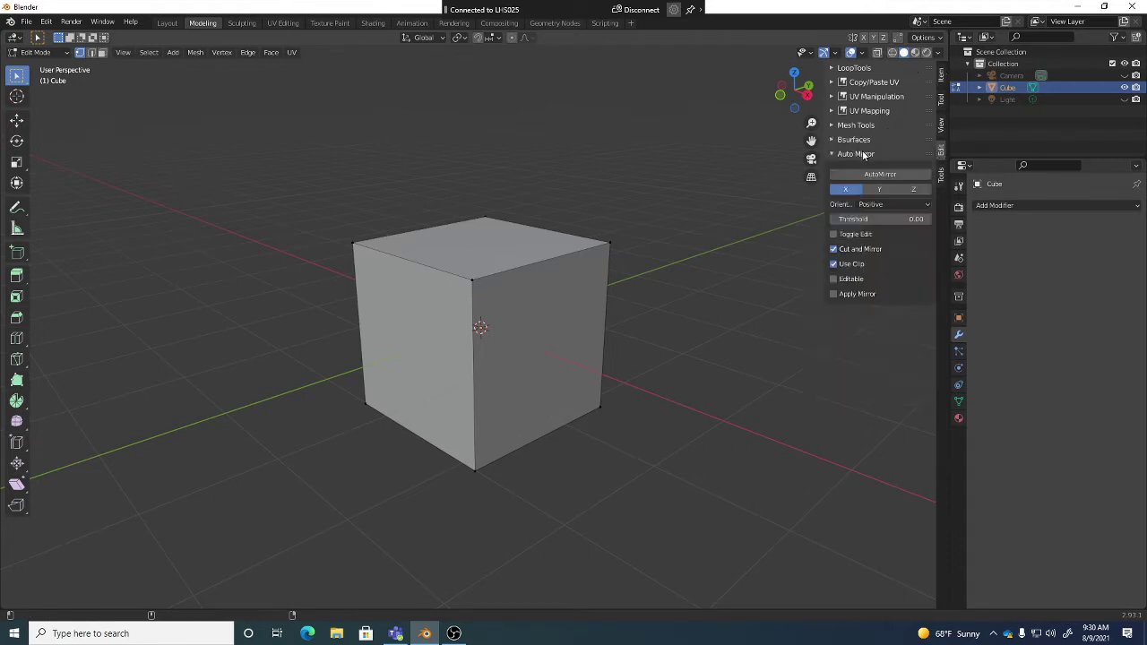
left_click(855, 69)
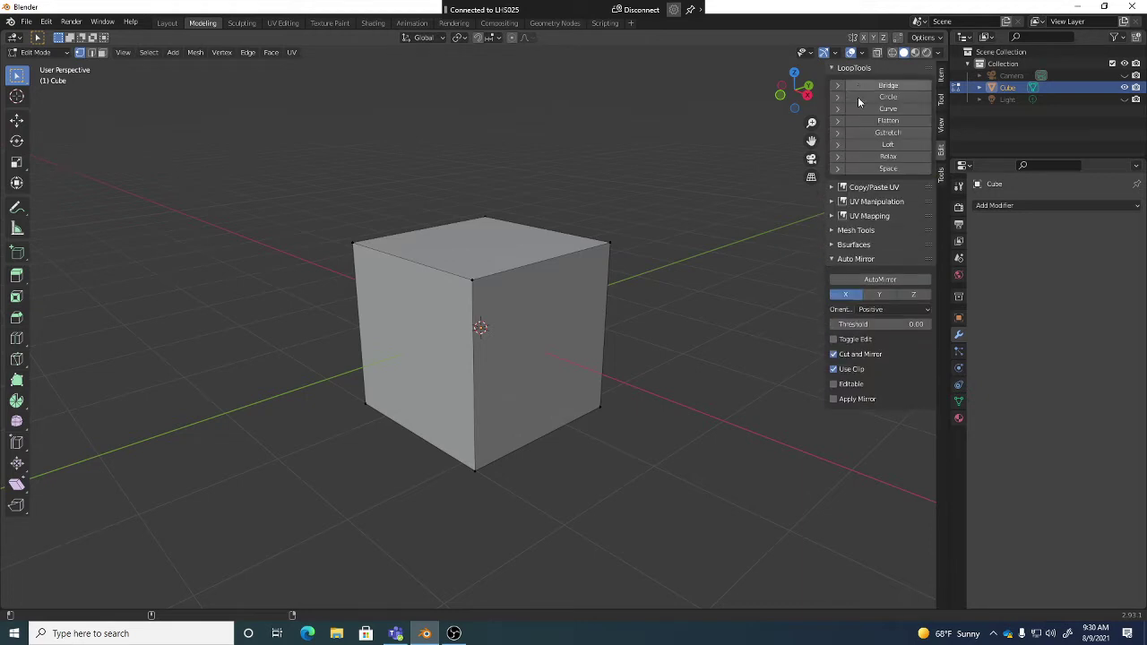
left_click(869, 230)
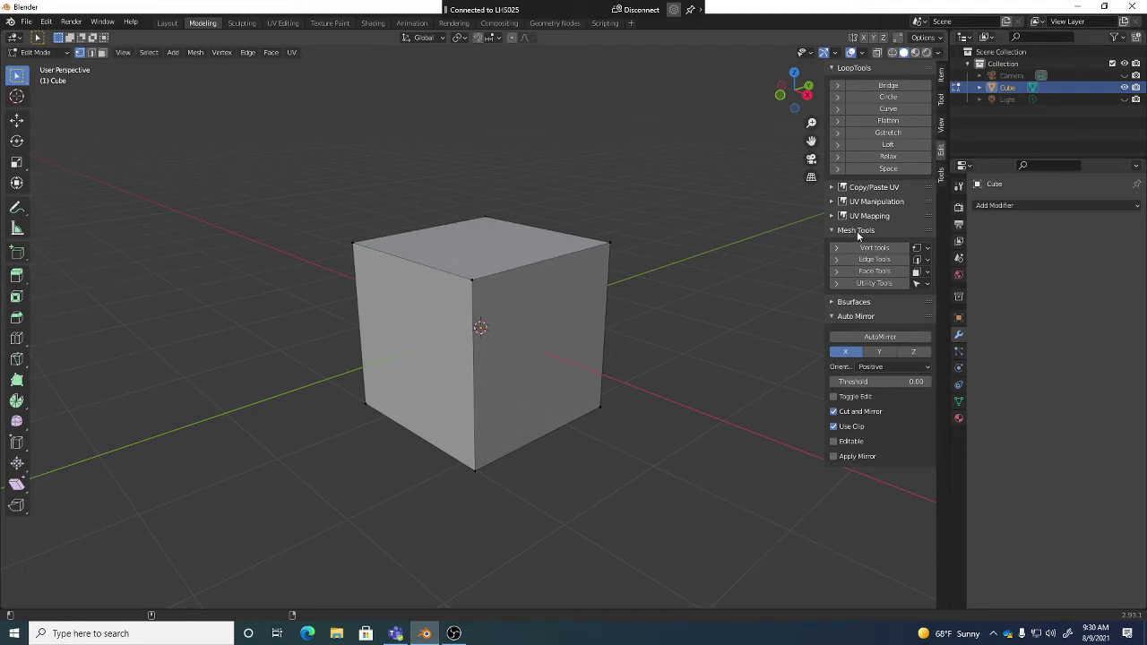
left_click(873, 283)
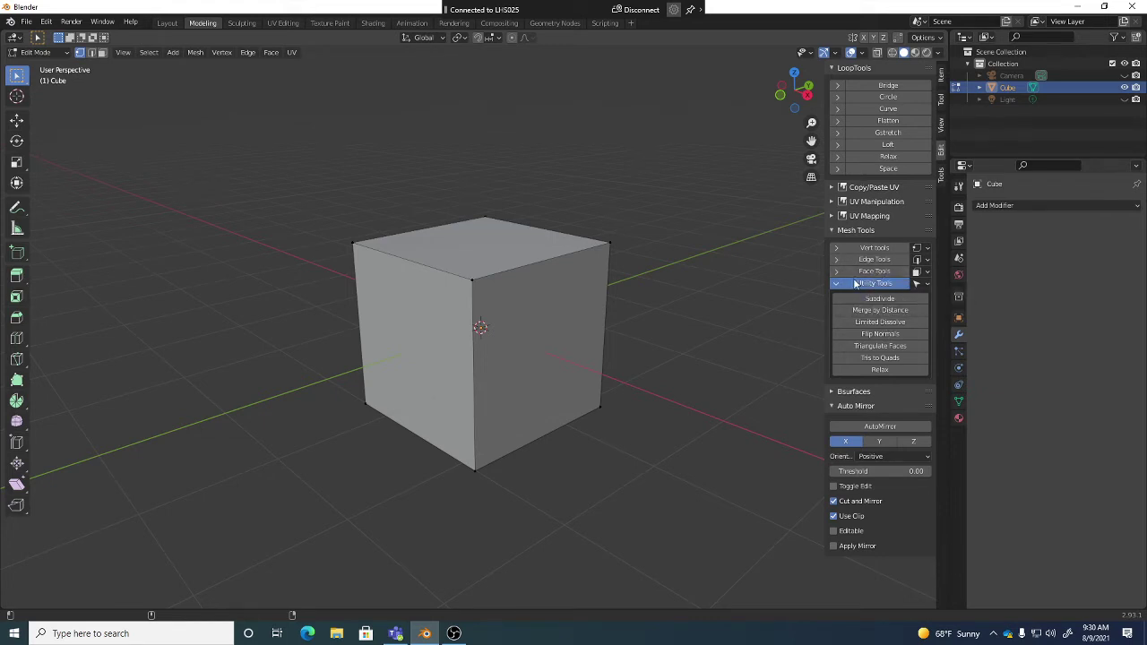
left_click(859, 284)
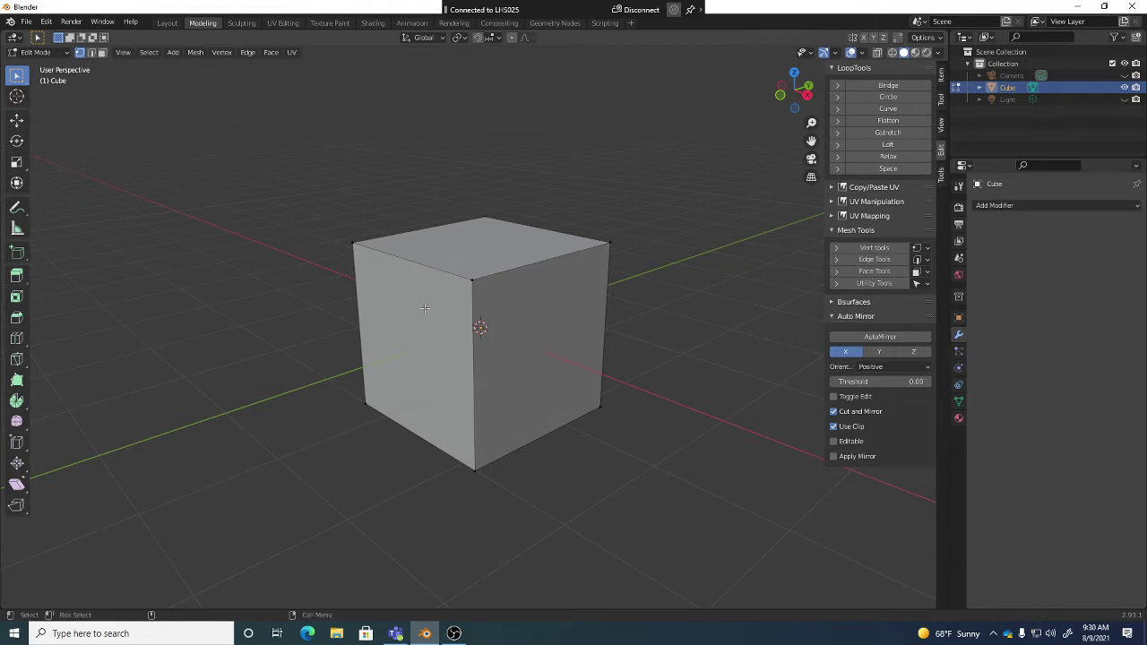
Auto-mirror the cube across the X axis with Toggle Edit and Editable enabled.
middle_click_drag(424, 309, 501, 337)
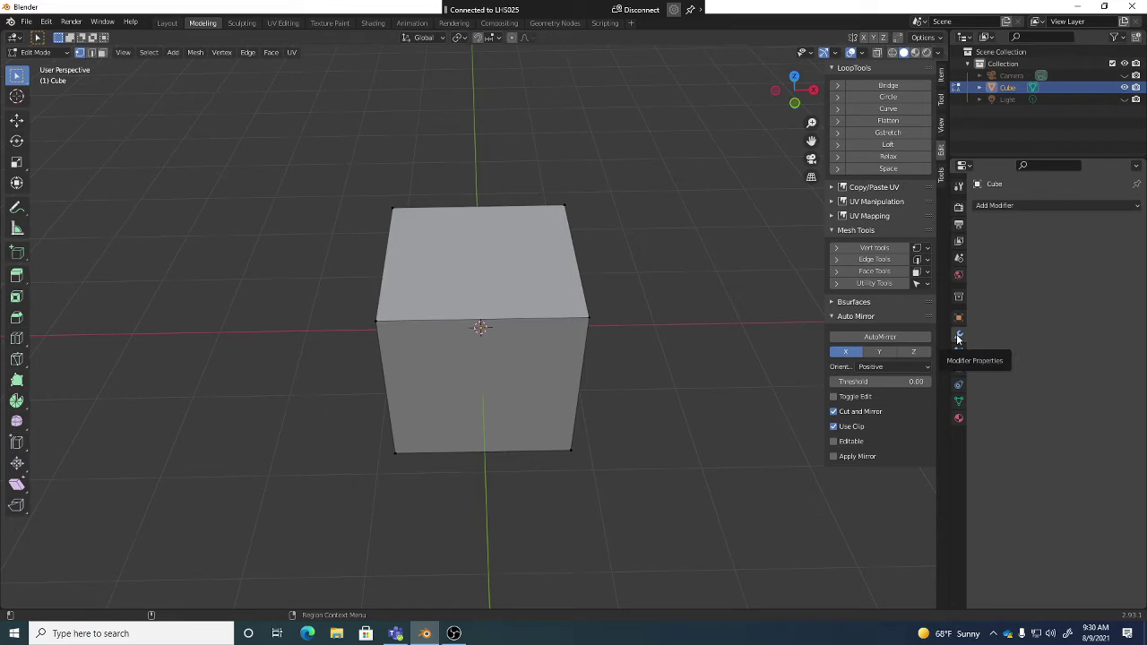
left_click(1054, 205)
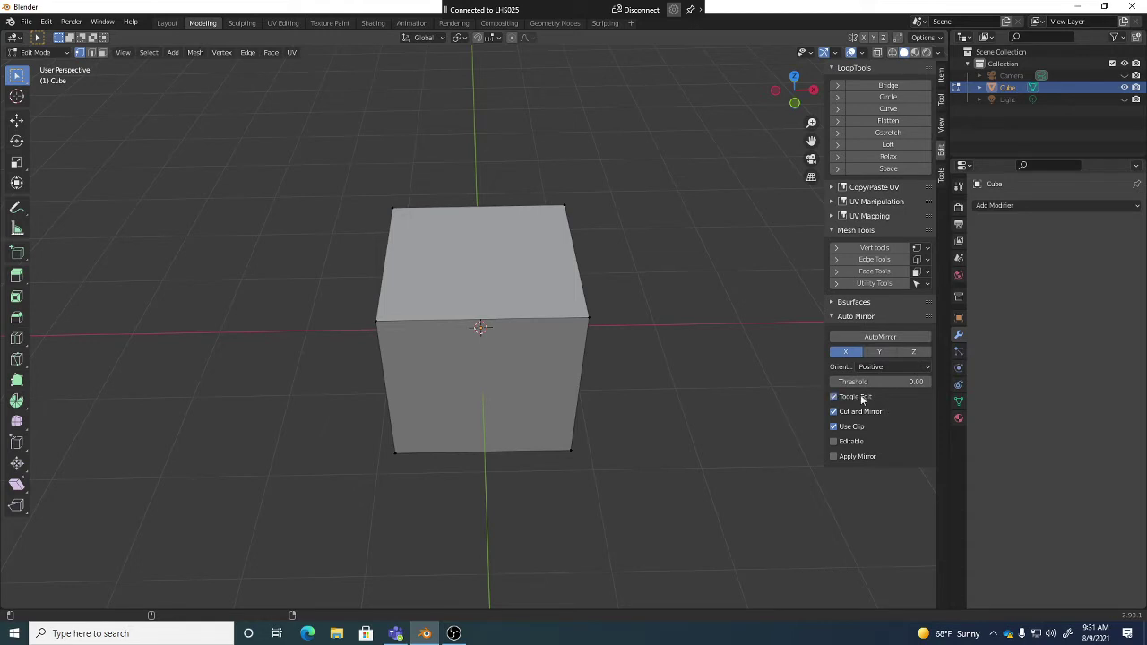
left_click(834, 442)
middle_click_drag(609, 317, 627, 342)
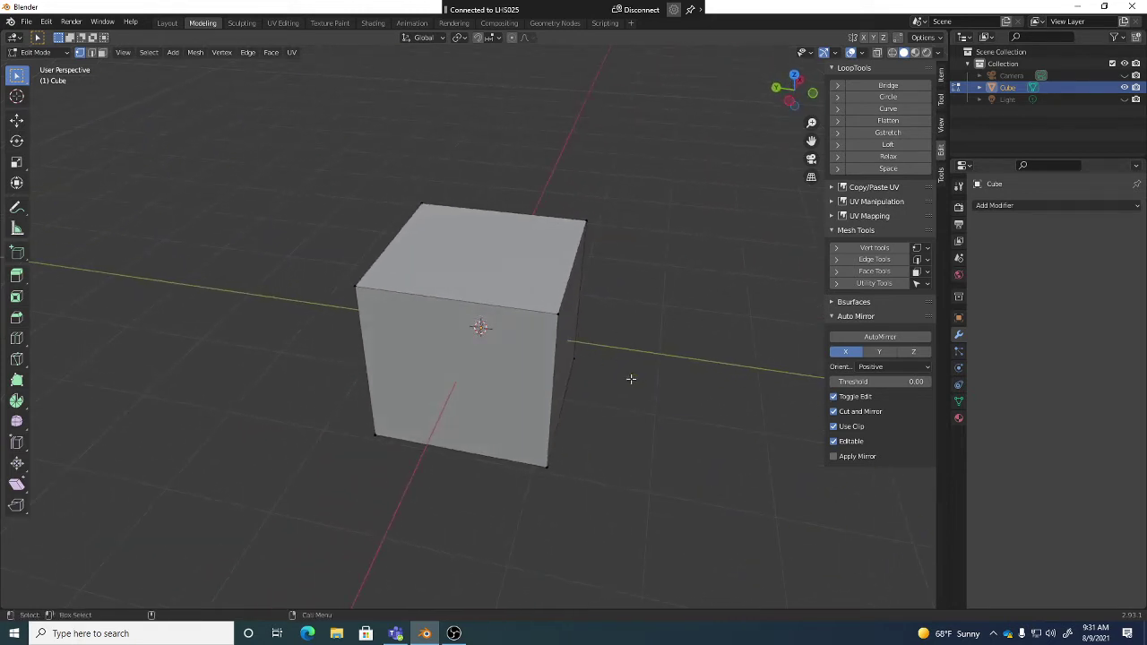
middle_click_drag(676, 305, 518, 321)
middle_click_drag(522, 321, 564, 326)
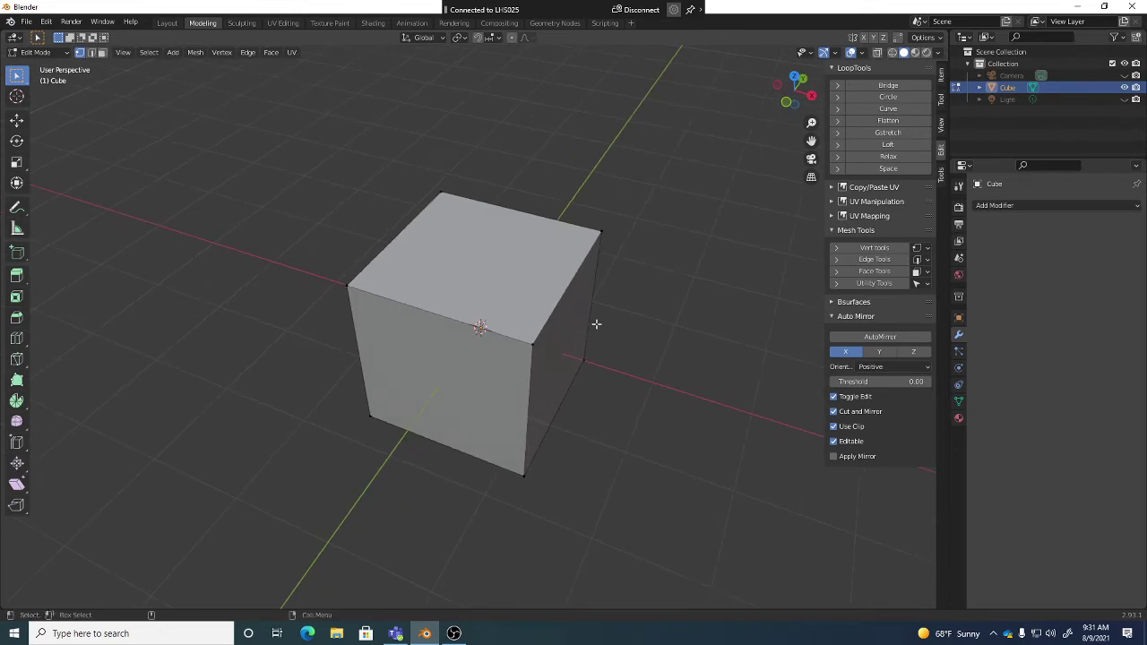
left_click(881, 339)
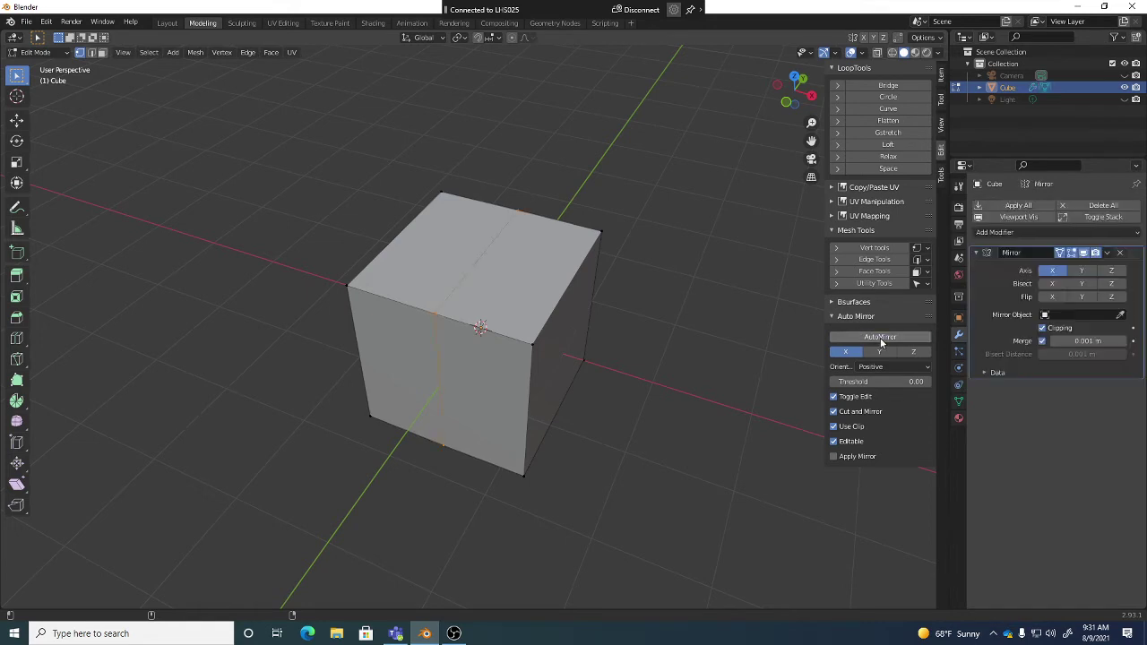
middle_click_drag(689, 353, 694, 351)
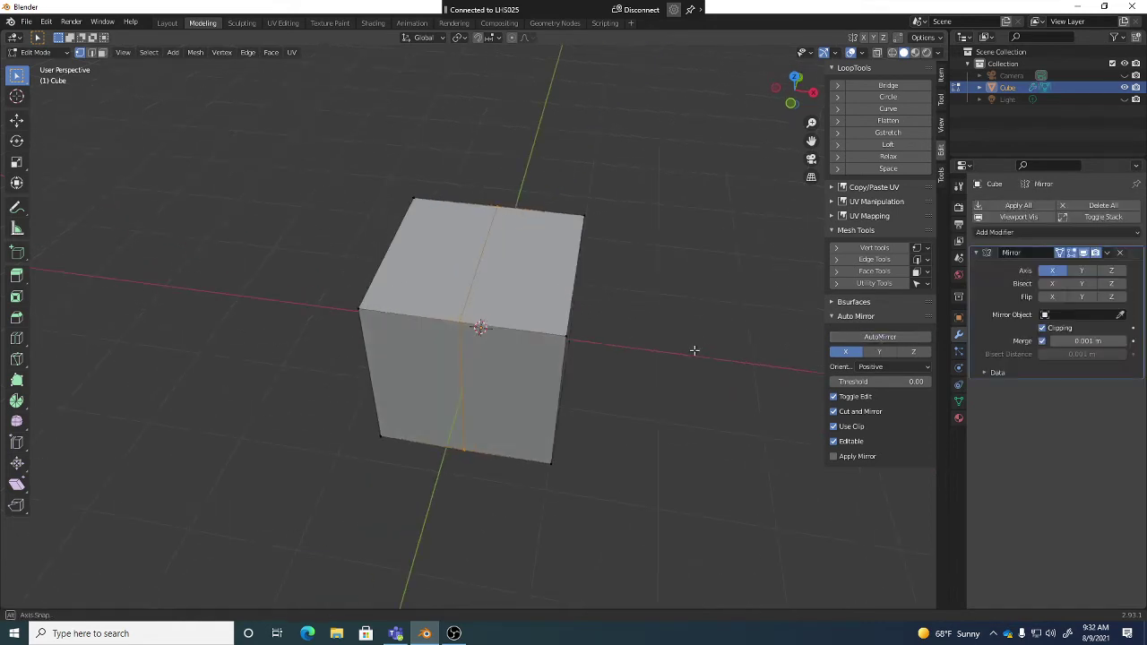
Clear the selection and select the upper front corner vertex on the editable half of the mirrored cube.
left_click(687, 343)
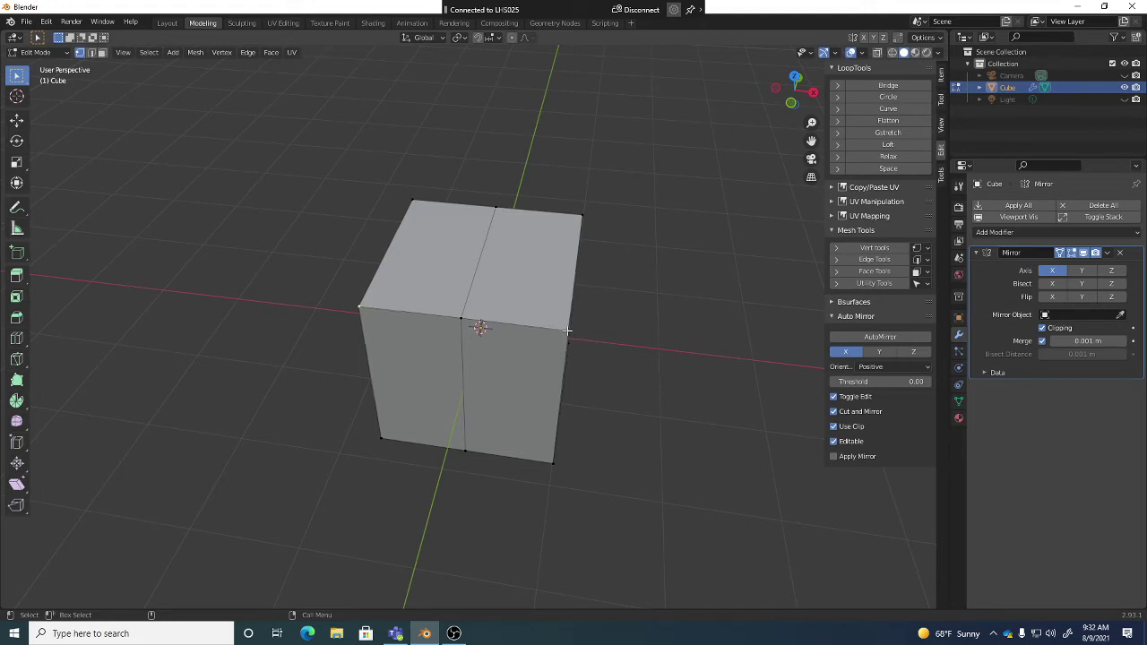
middle_click_drag(569, 328, 570, 330)
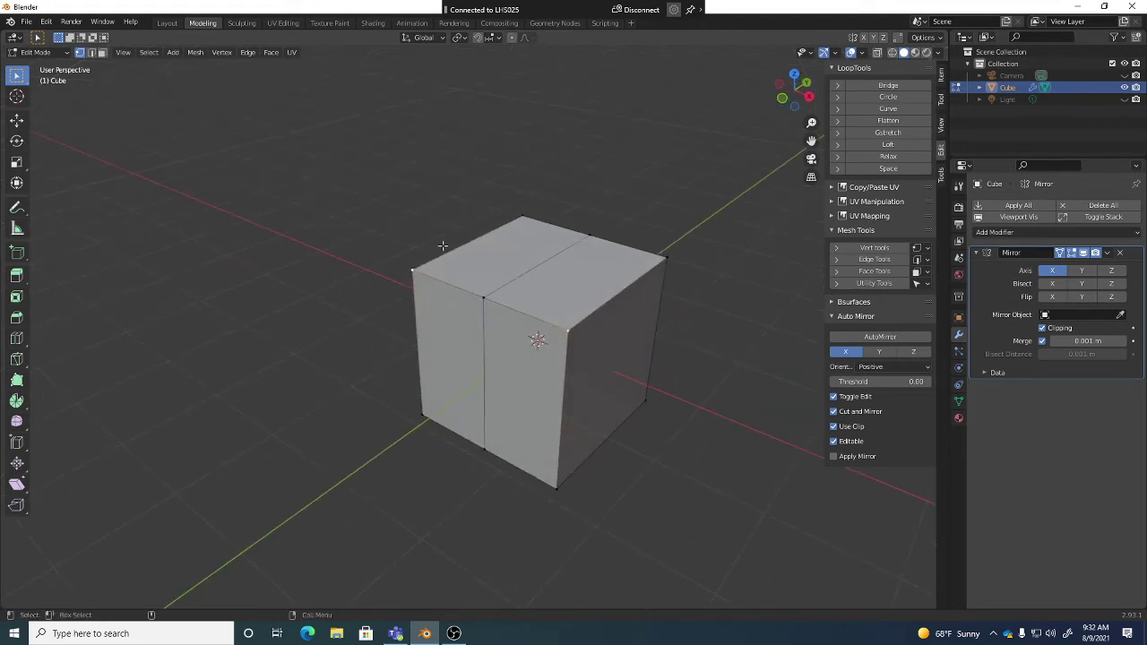
left_click(411, 268)
middle_click_drag(622, 390, 514, 215)
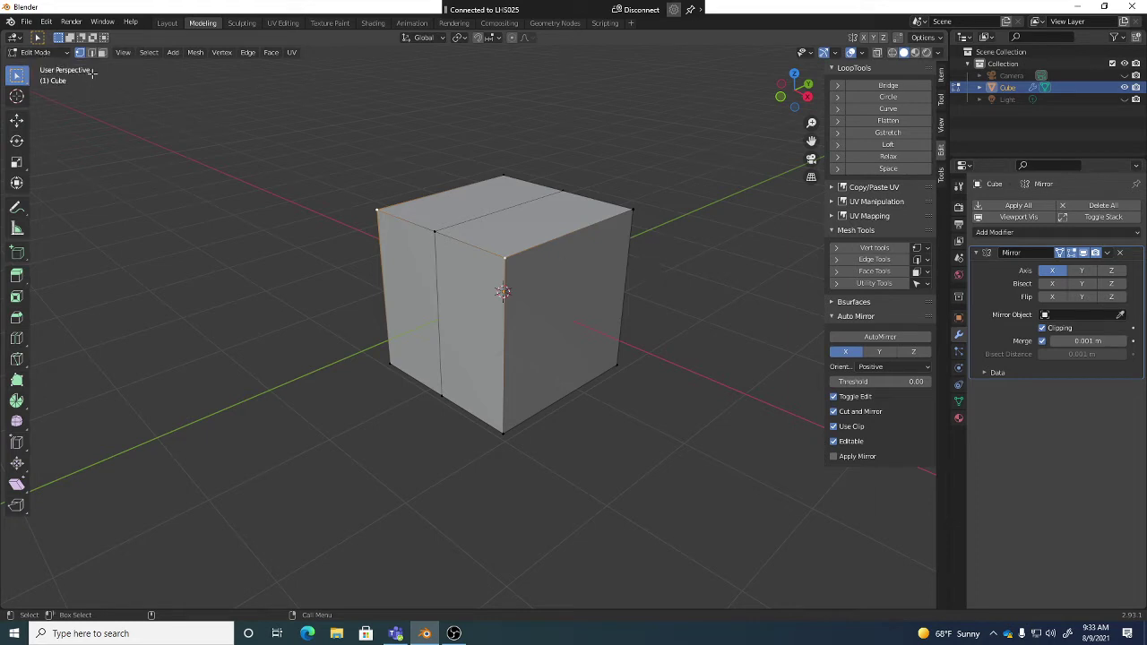
left_click(50, 53)
middle_click_drag(511, 248, 510, 244)
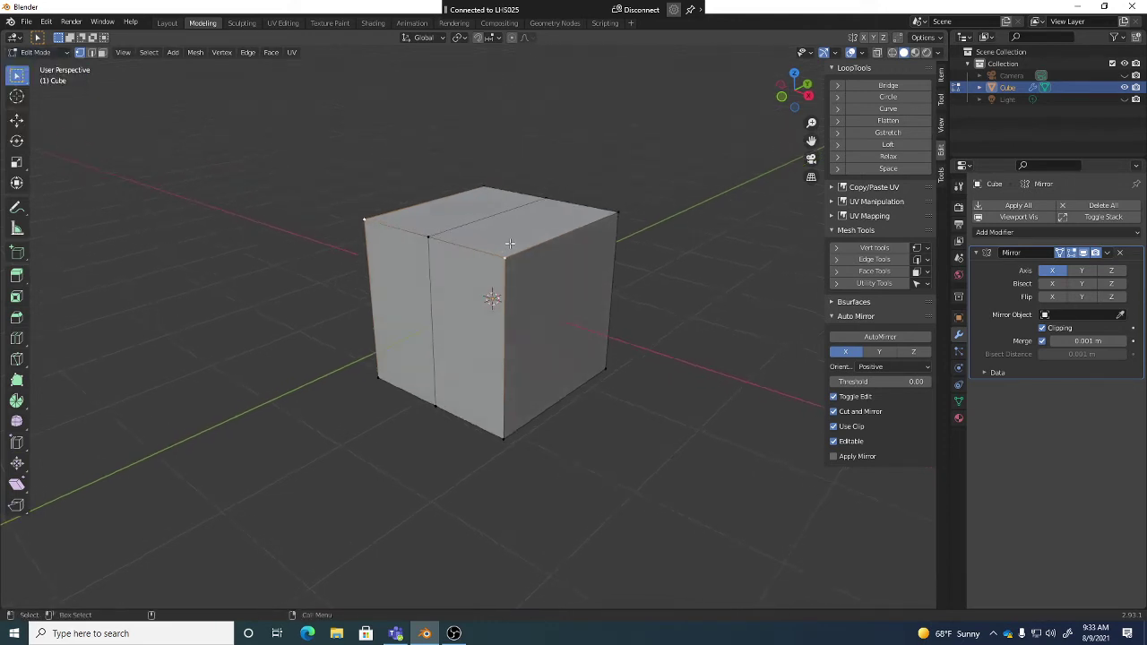
Switch between edge, face and vertex selection, and in face mode select the cube's side, top and front faces one at a time.
key("2")
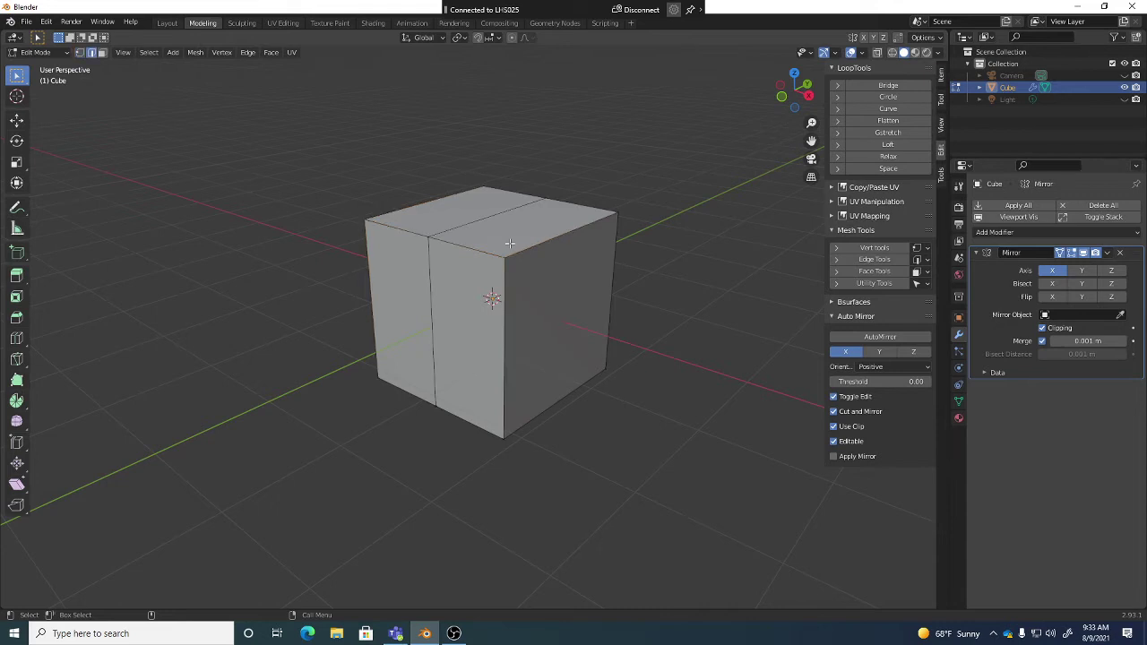
key("3")
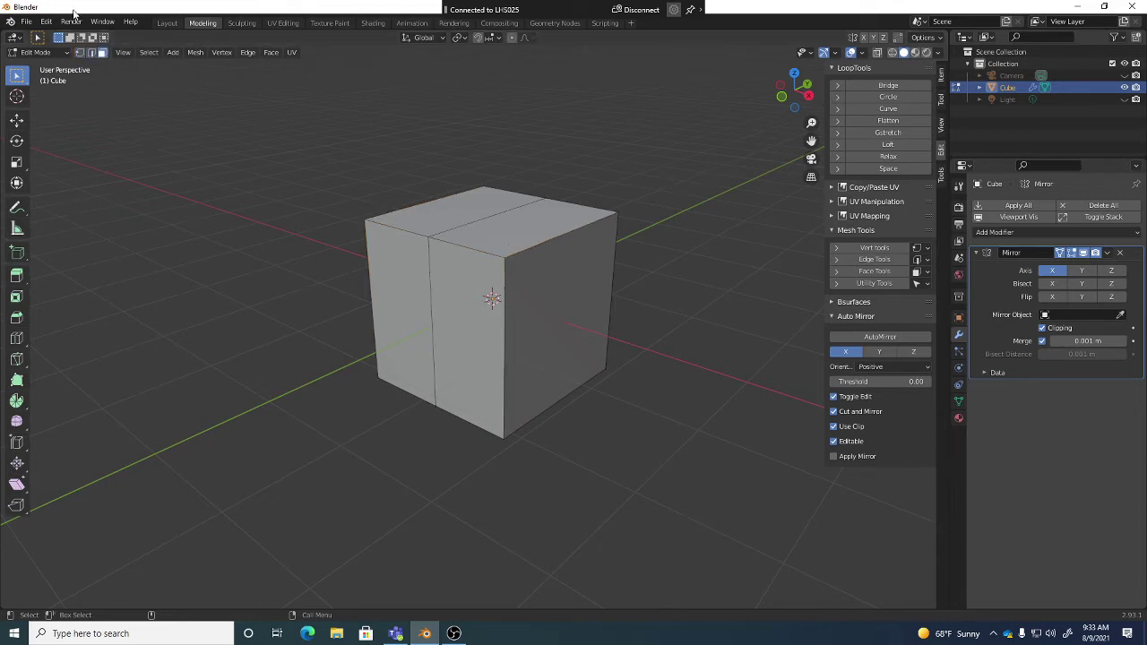
left_click(91, 54)
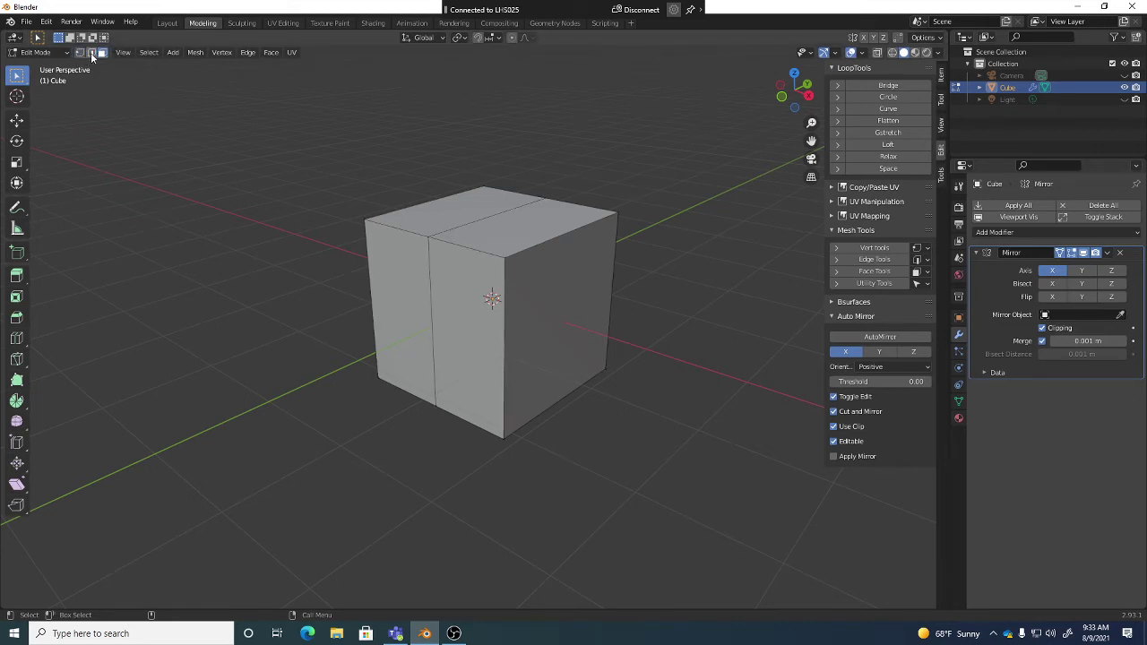
left_click(79, 53)
key("3")
left_click(549, 273)
left_click(530, 230)
left_click(493, 279)
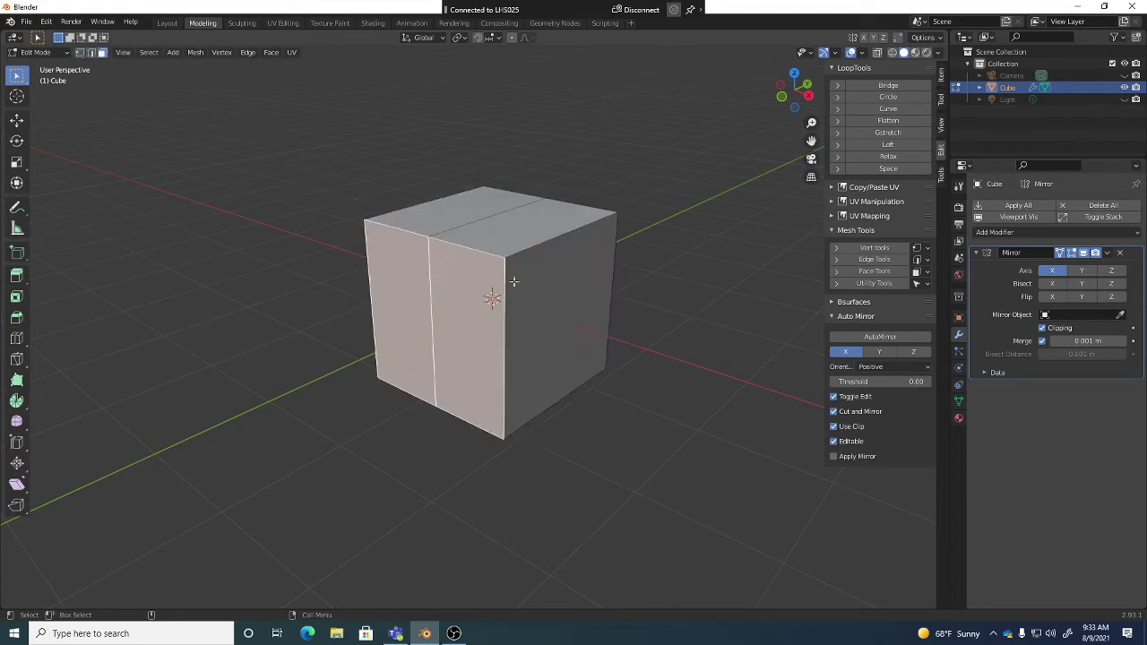
left_click(546, 282)
Select the cube's upper side edge in edge mode, and pick its front corner in vertex mode.
key("2")
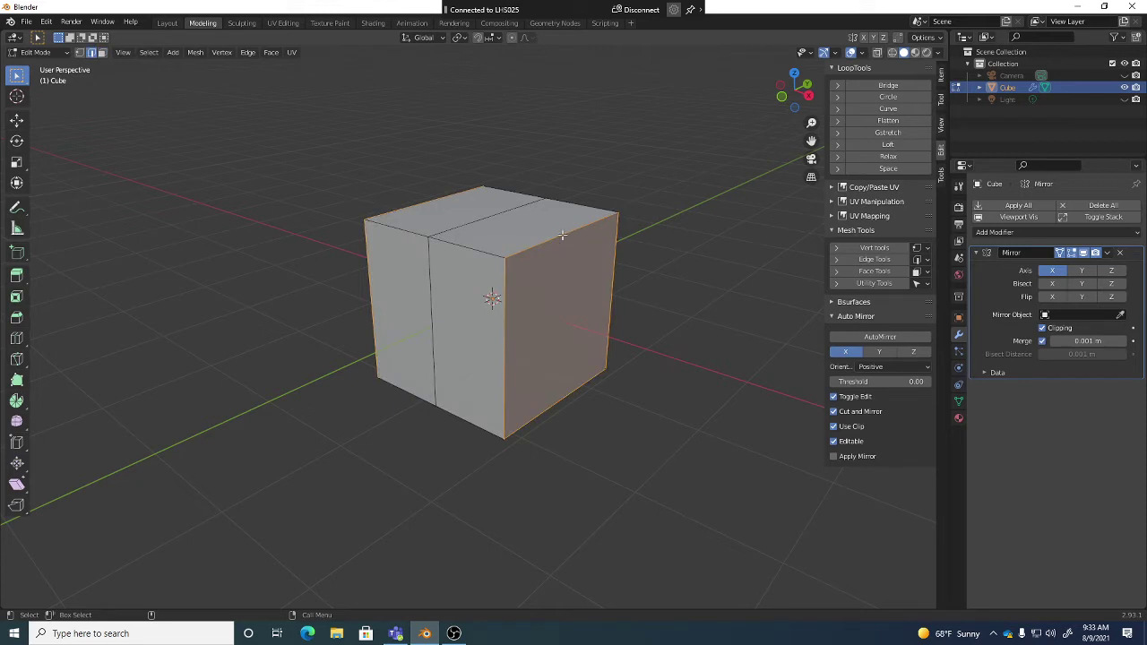
left_click(562, 235)
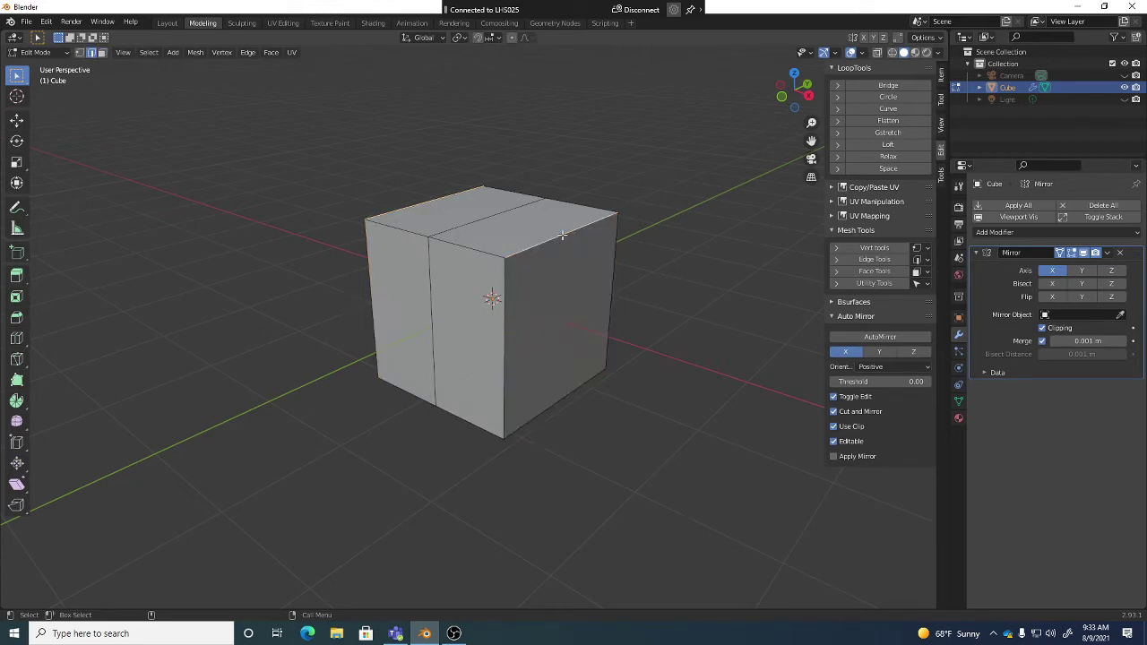
left_click(561, 235, "alt")
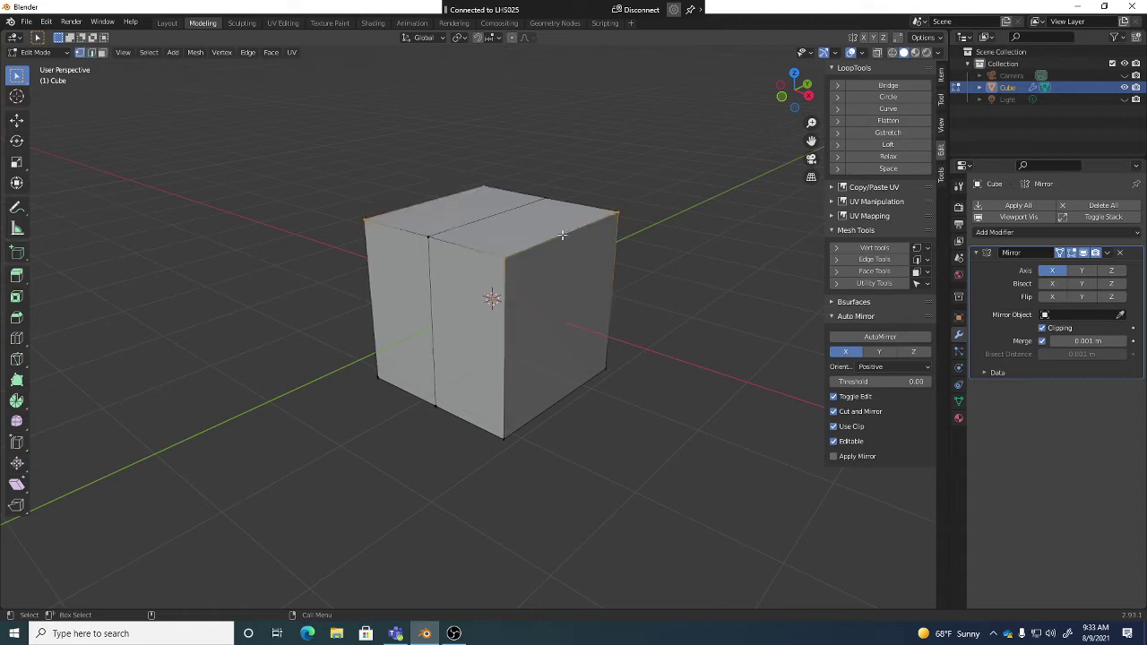
left_click(504, 258)
Return to face selection and select the side face on the editable half of the cube.
key("3")
left_click(583, 301)
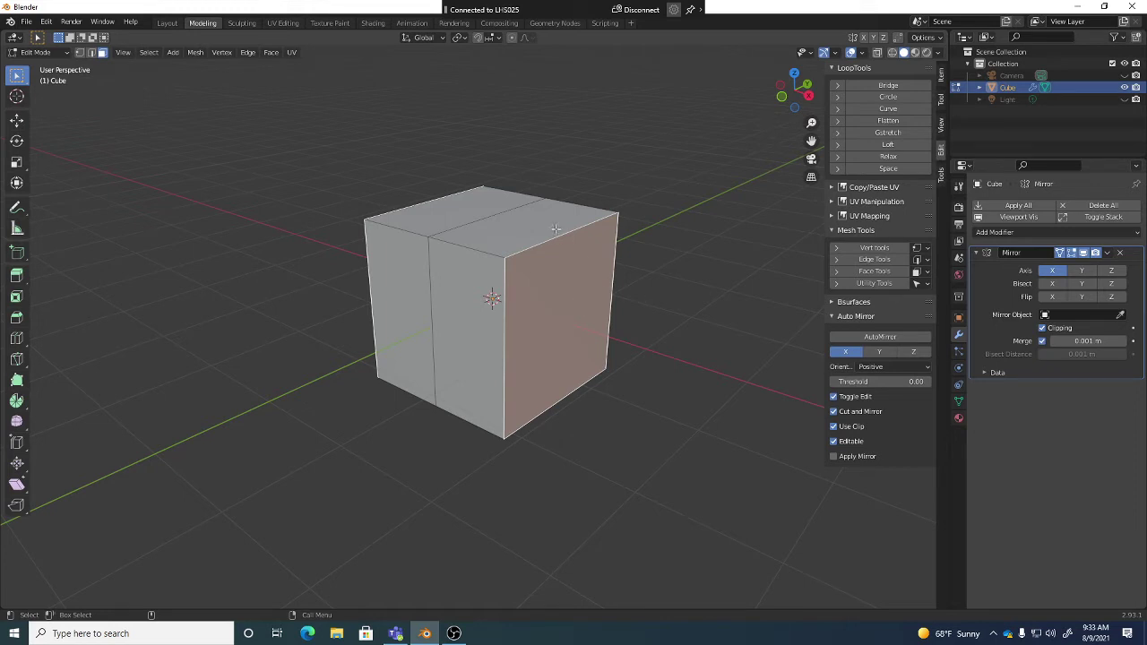
left_click(530, 213)
left_click(572, 279)
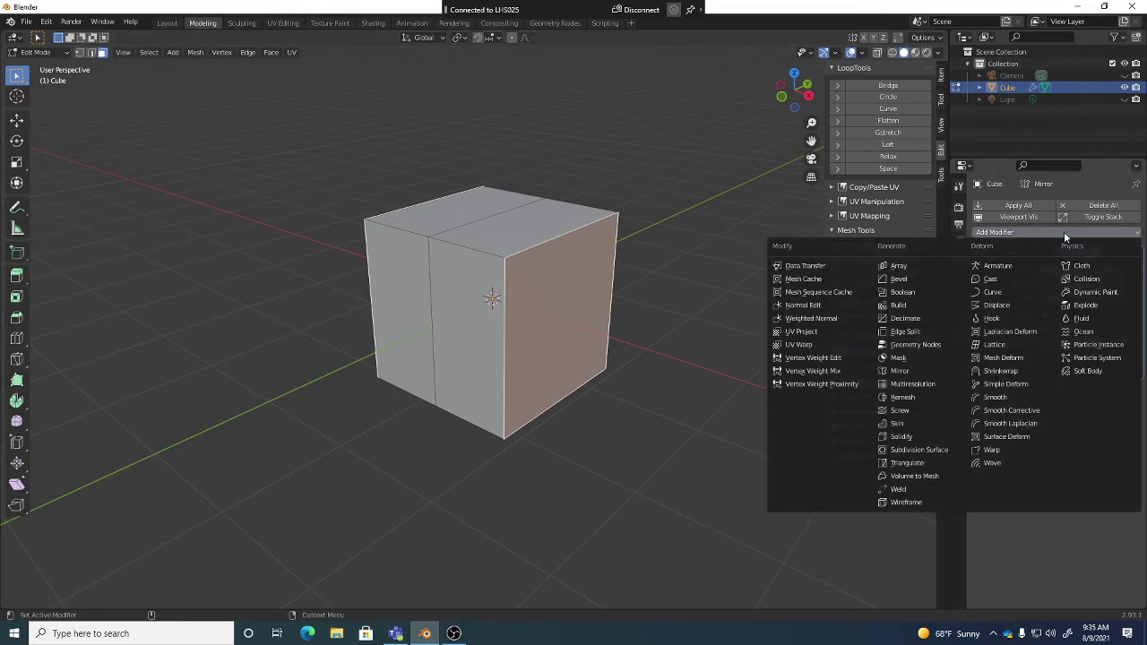
Add a Subdivision Surface modifier to the mirrored cube.
left_click(928, 451)
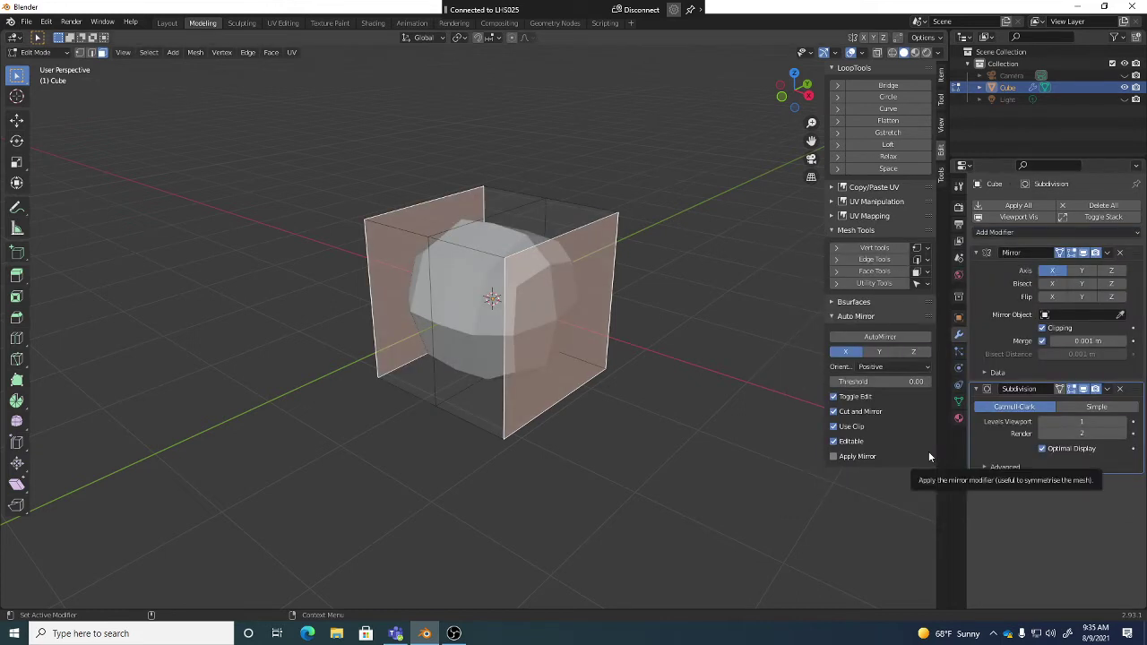
mouse_move(516, 355)
middle_mouse_down()
mouse_move(515, 325)
mouse_move(526, 369)
mouse_move(534, 350)
middle_mouse_up()
scroll(527, 369, "up", 3)
Select the cage's top face and then its side face, and examine the subdivided shape inside the cage from several angles.
left_click(576, 159)
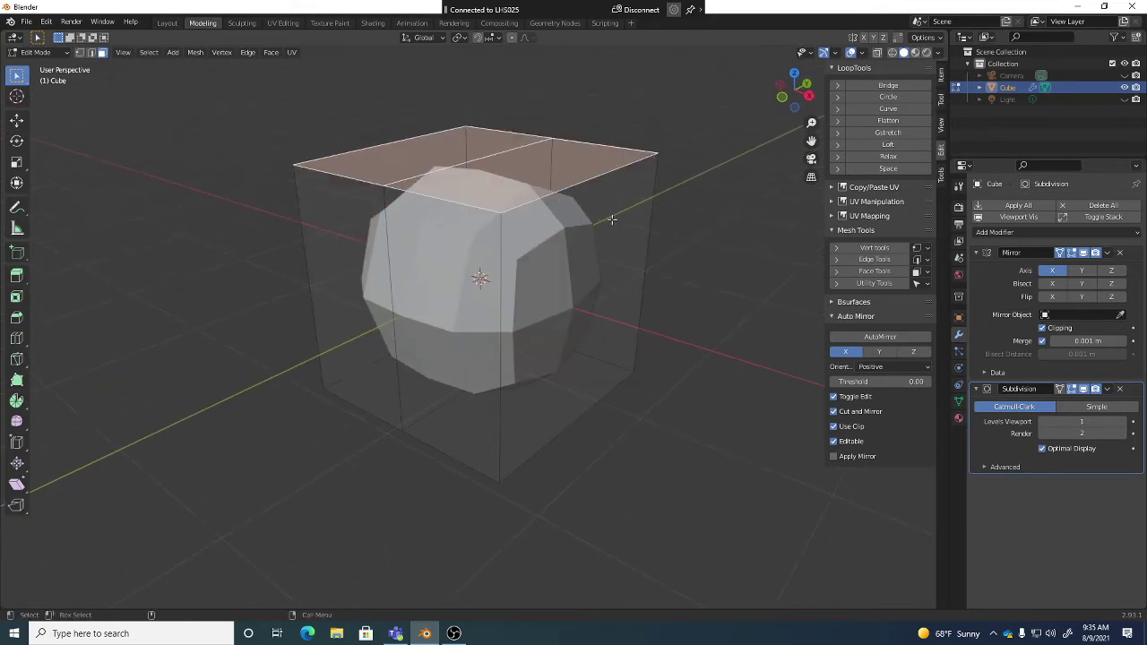
left_click(625, 250)
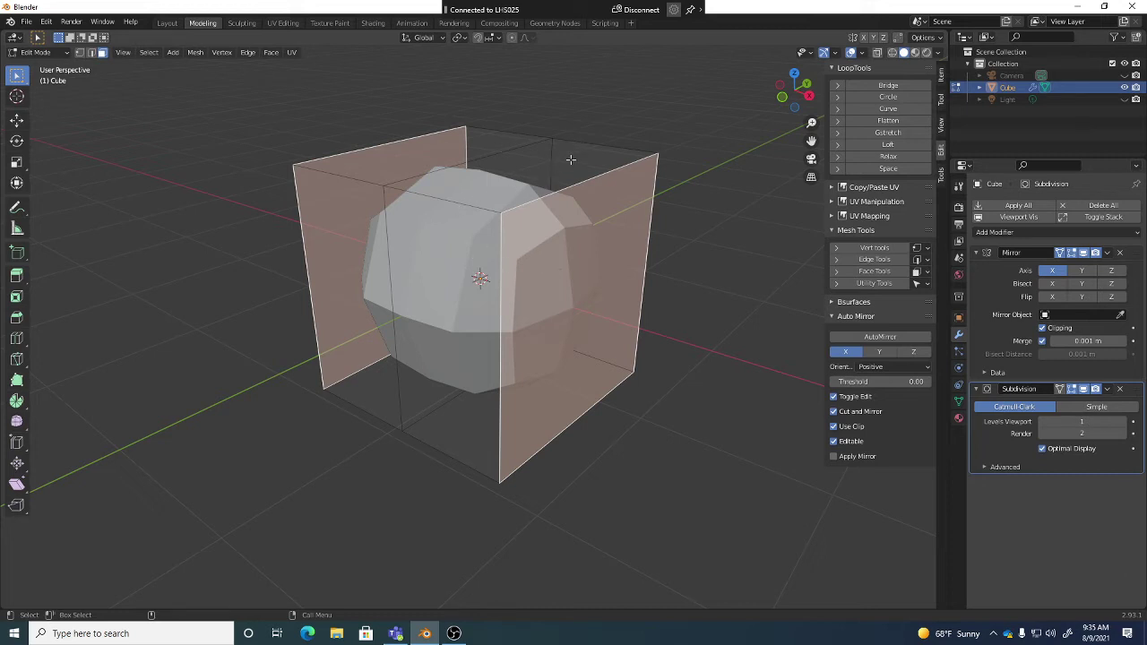
left_click(565, 276, "shift")
left_click(584, 270, "shift")
middle_click_drag(592, 272, 583, 246)
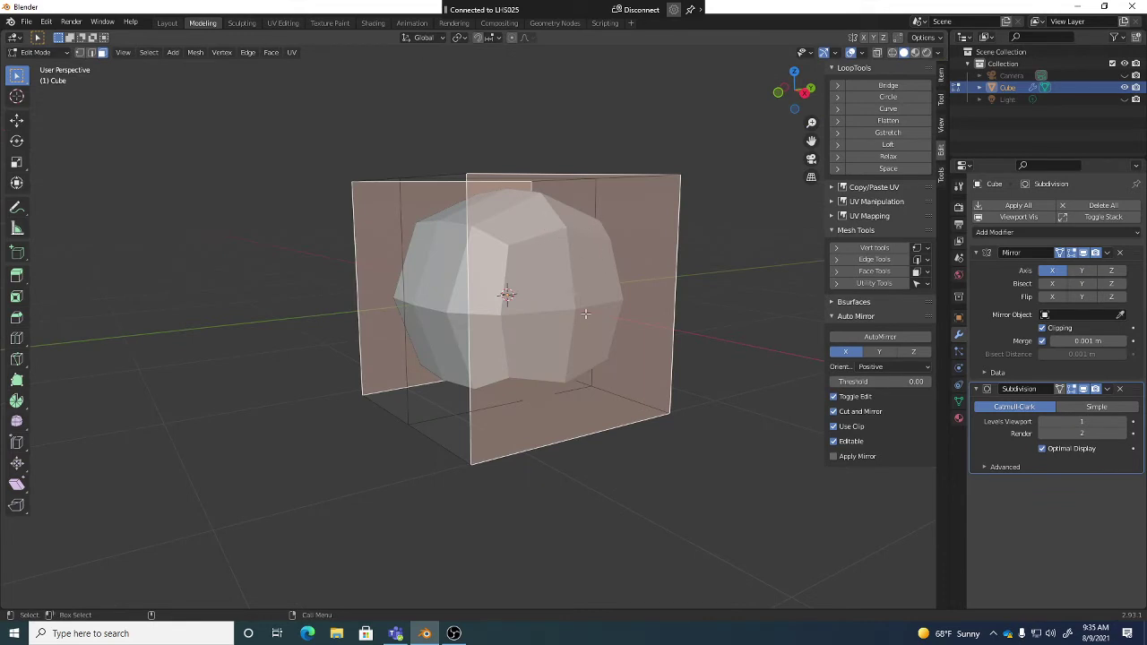
middle_click_drag(566, 335, 573, 282)
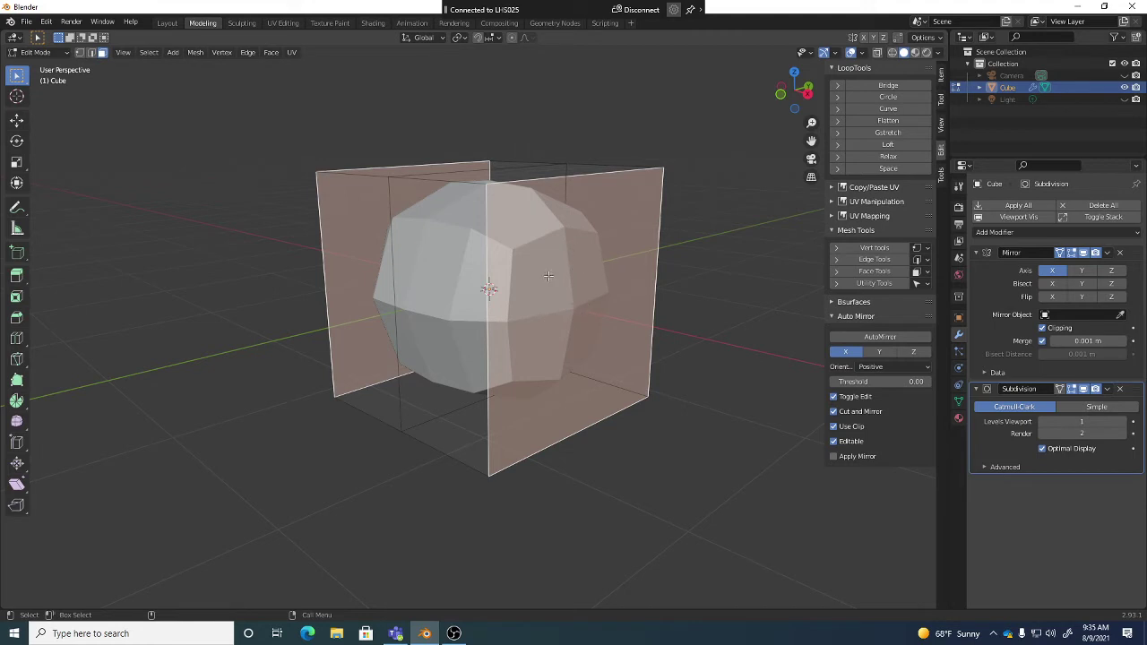
middle_click_drag(564, 273, 587, 153)
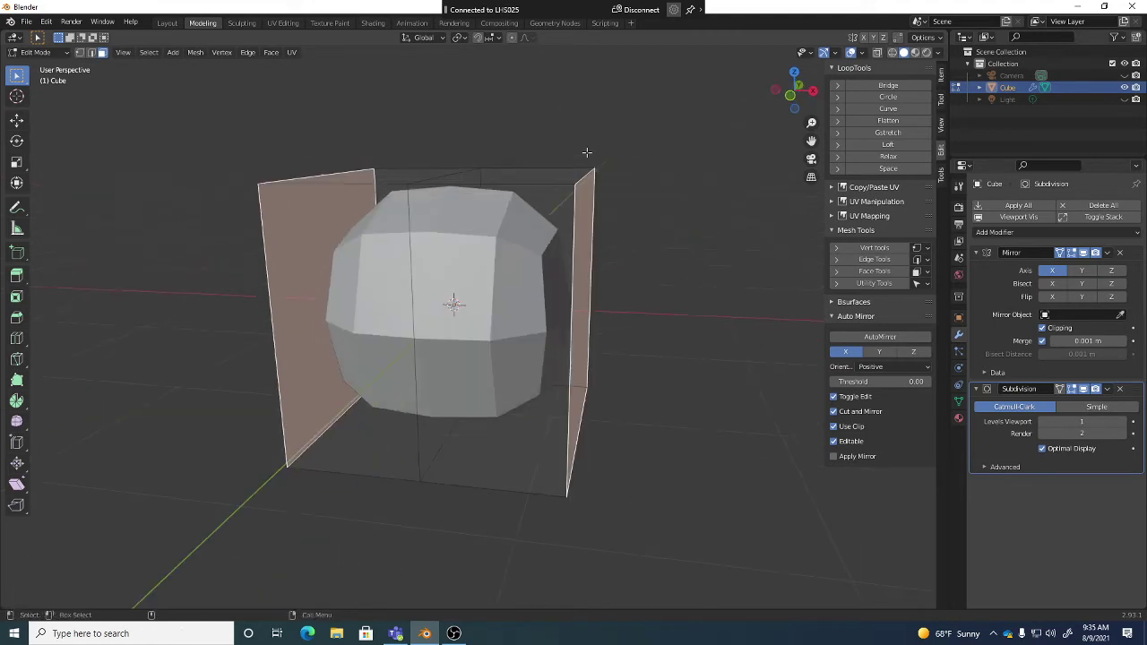
middle_click_drag(553, 225, 557, 239)
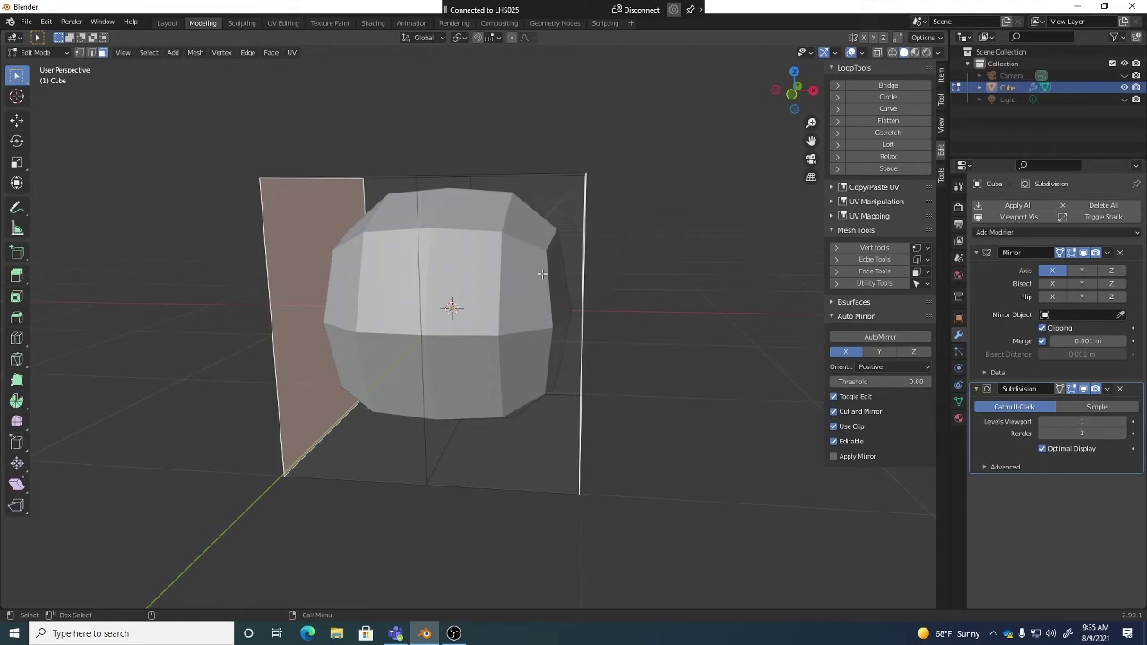
middle_click_drag(603, 315, 553, 324)
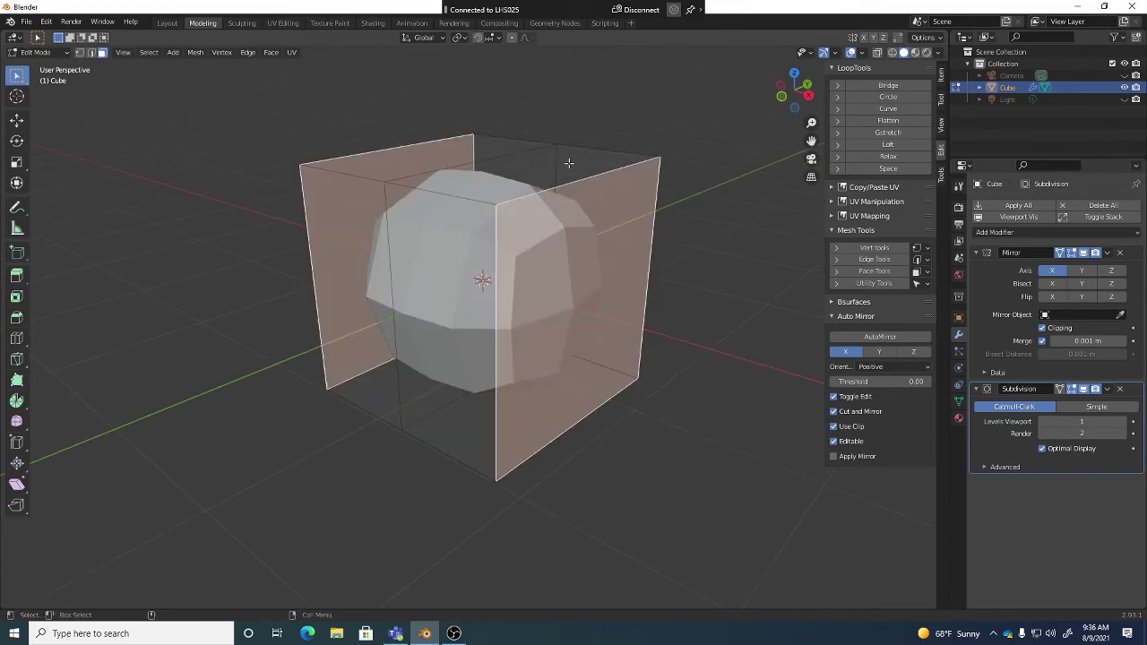
middle_click_drag(645, 242, 593, 226)
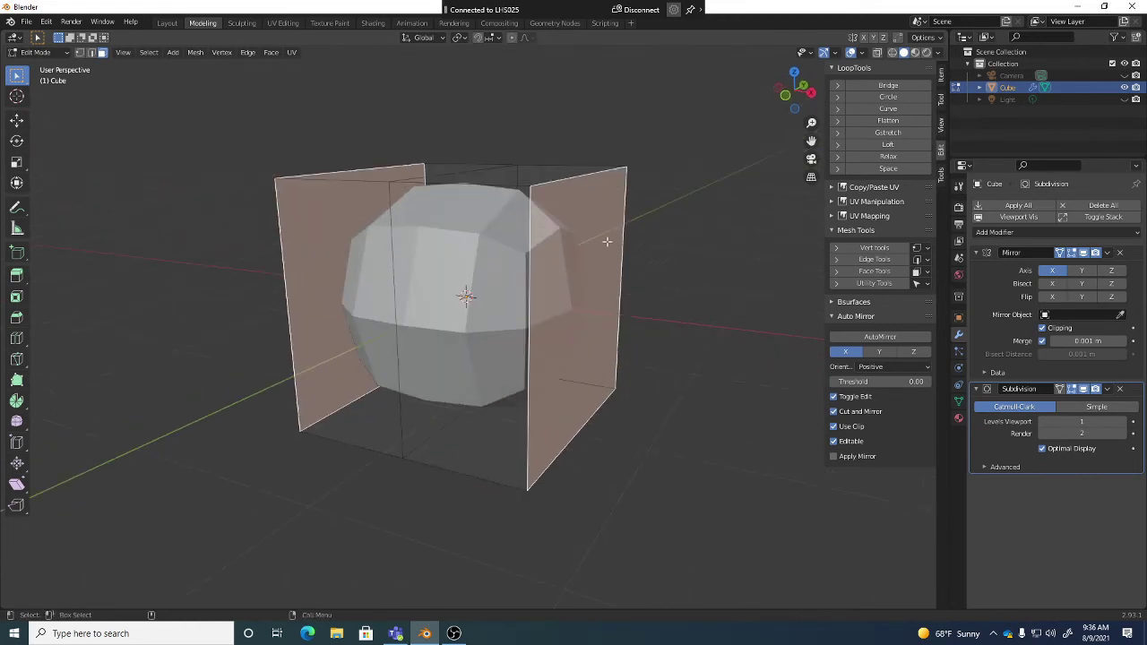
Turn on the Subdivision modifier's On Cage option, and select the shape's top, front and side faces on the rounded cage.
left_click(1061, 255)
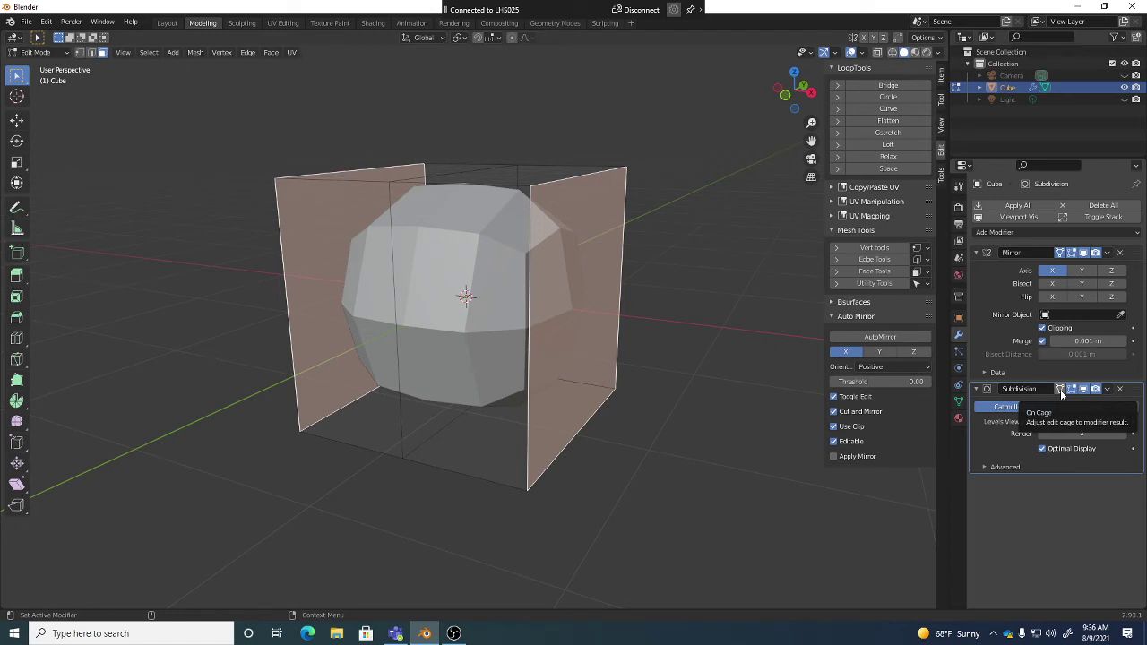
left_click(1060, 391)
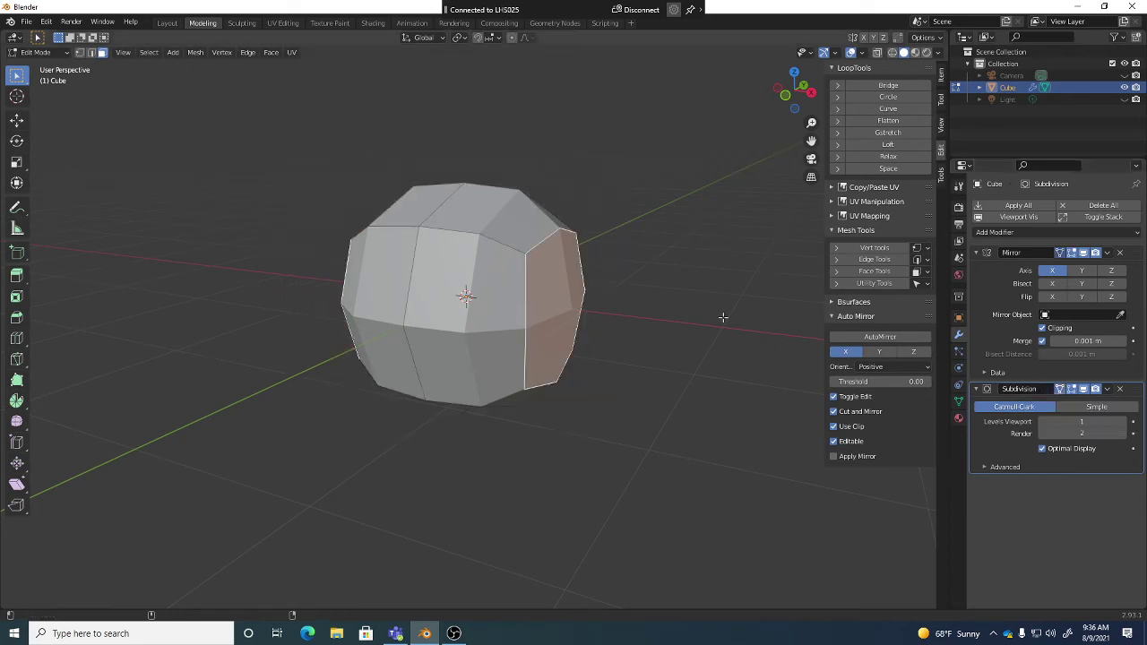
left_click(499, 224)
left_click(561, 292)
left_click(505, 222)
left_click(509, 291)
left_click(555, 289)
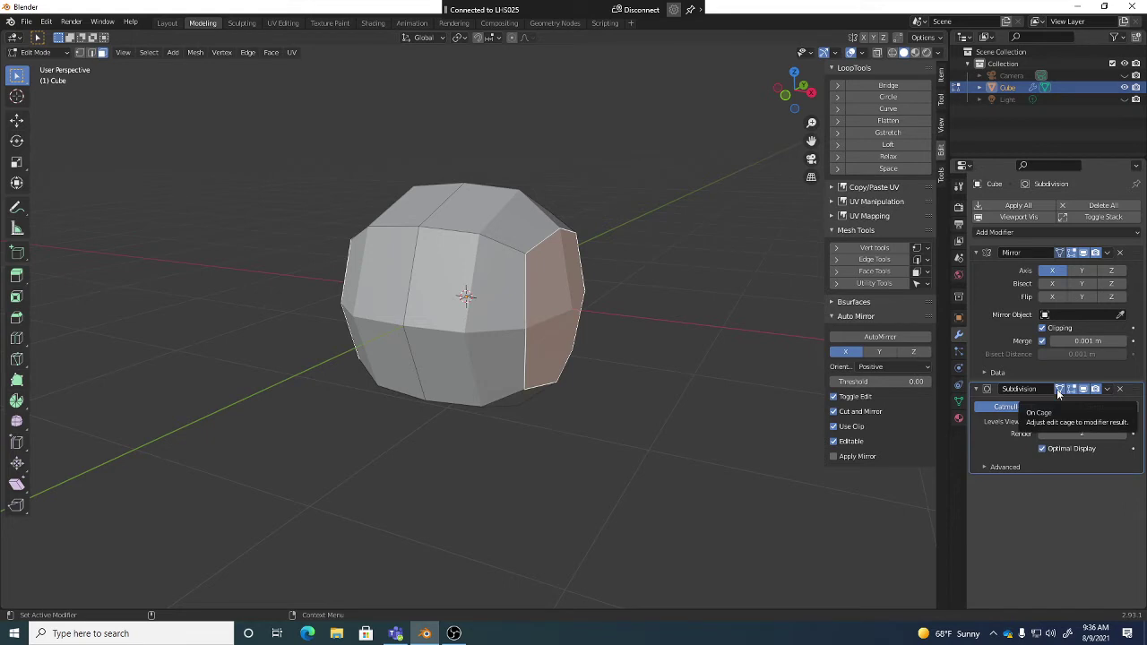
Compare the mirrored selections by picking the rounded shape's front, top and side faces in turn, ending on the side face.
left_click(511, 307)
left_click(570, 295)
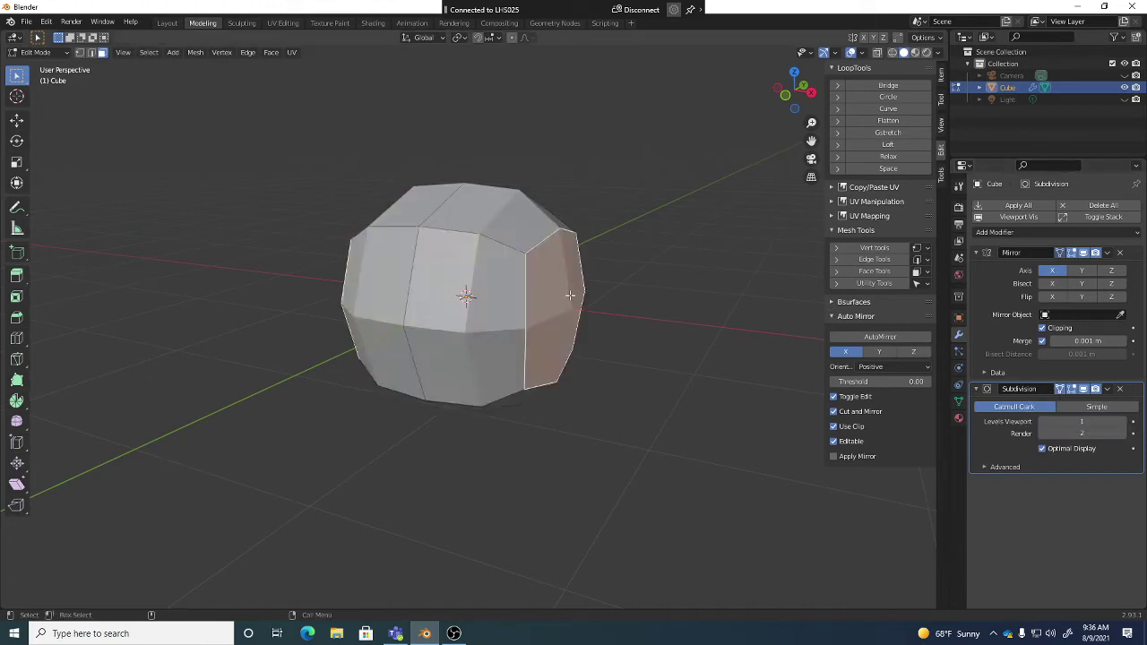
left_click(523, 228)
left_click(538, 297)
left_click(538, 233)
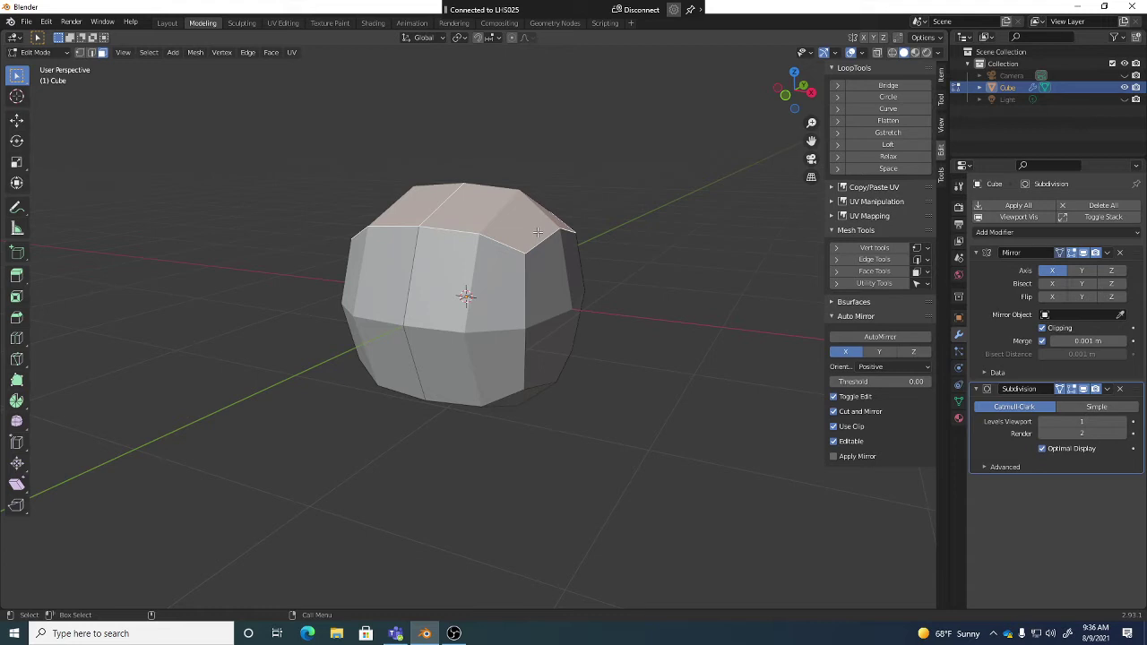
left_click(544, 268)
left_click(485, 310)
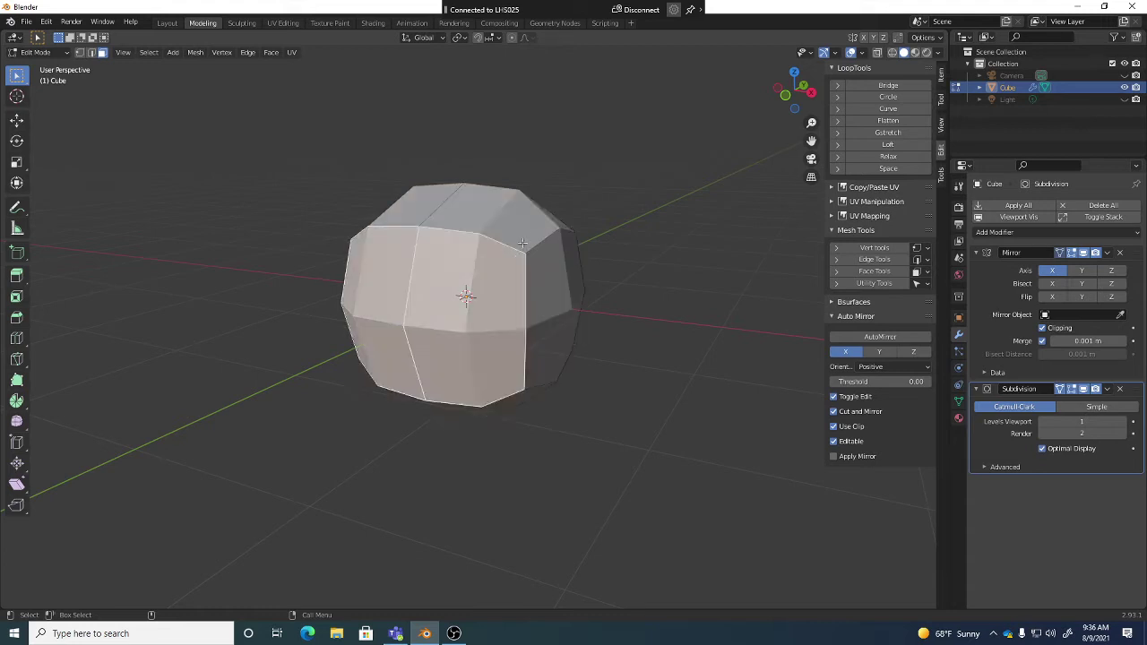
left_click(523, 211)
left_click(578, 299)
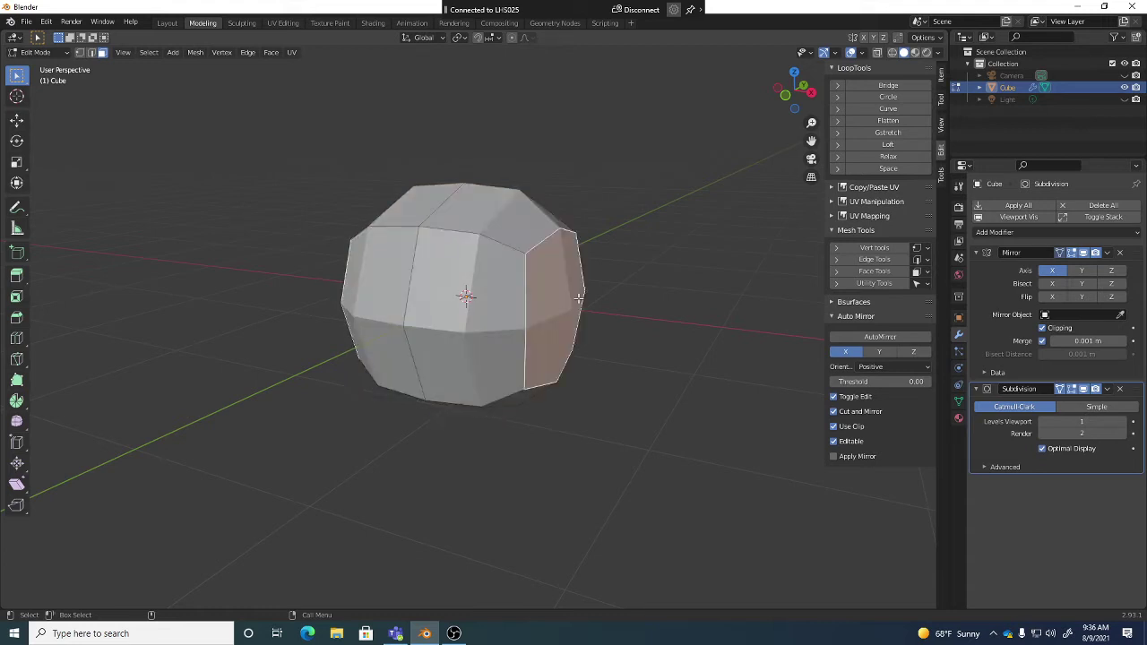
left_click(532, 206)
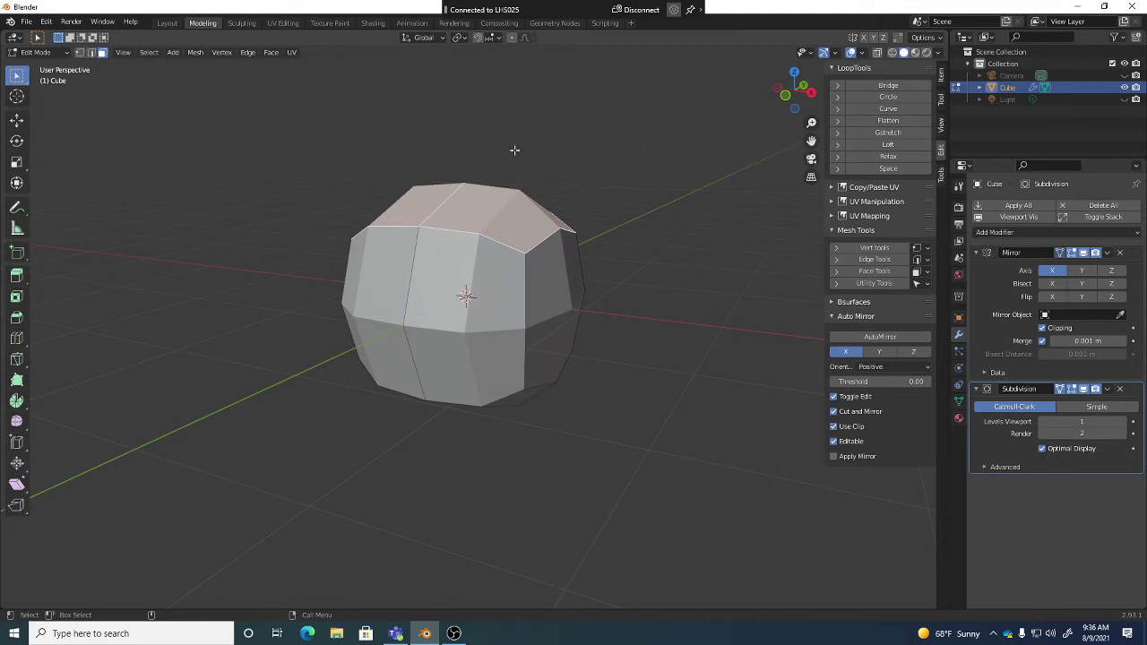
left_click(491, 320)
left_click(563, 292)
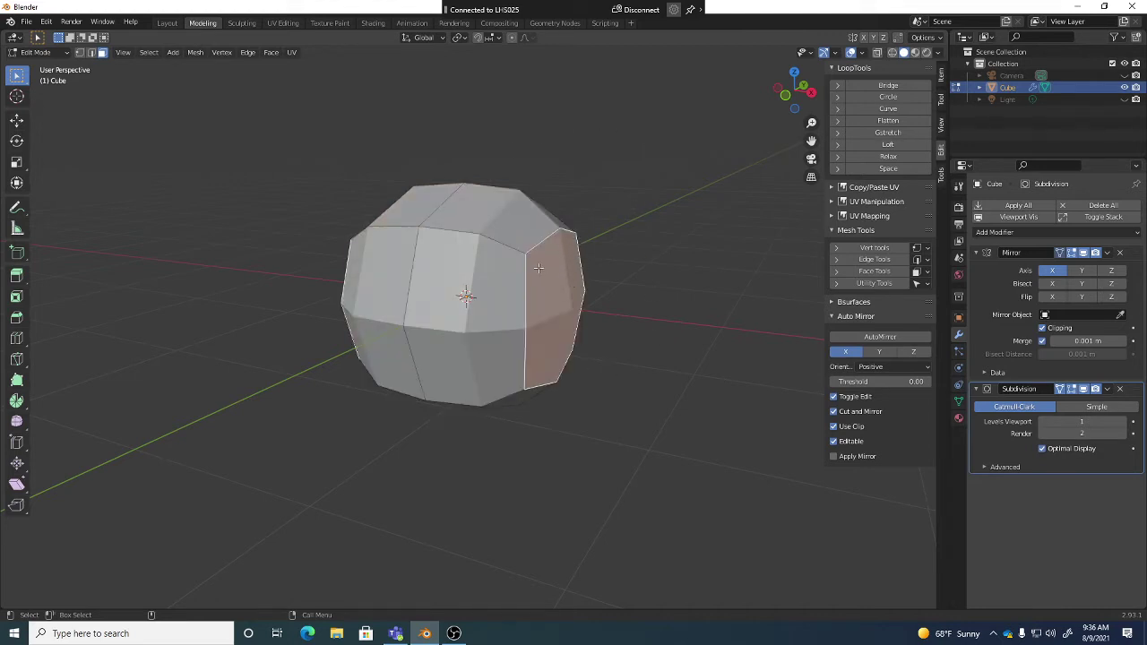
Switch the subdivided cube to Object Mode, apply Shade Smooth, and examine its shading from other angles.
middle_click_drag(527, 275, 538, 212)
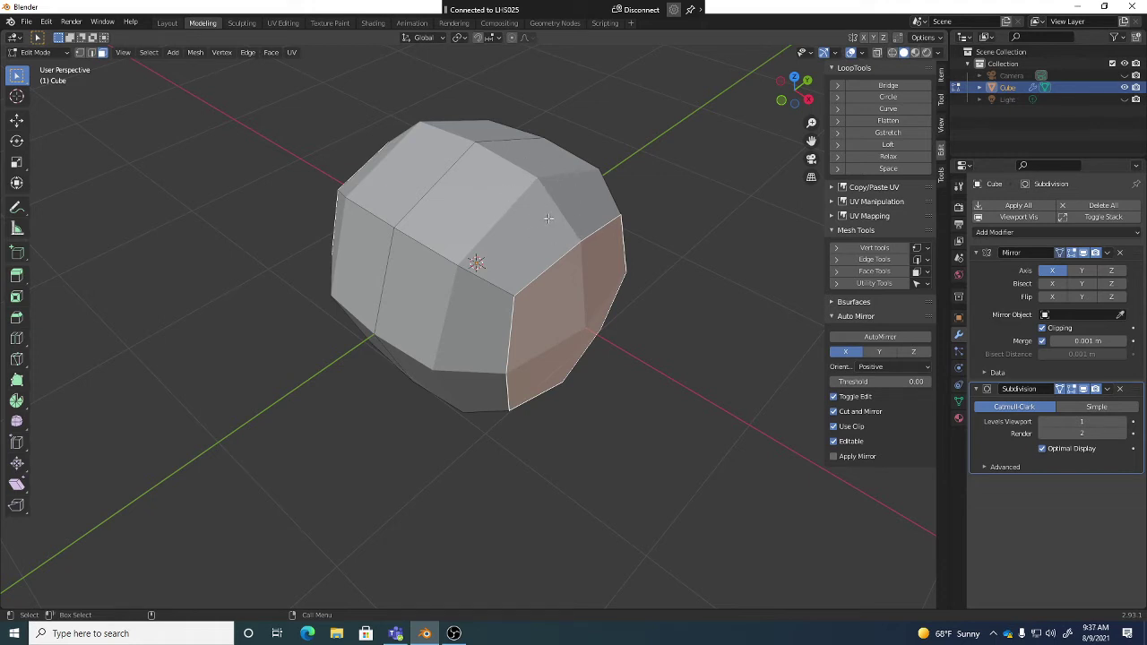
key("Tab")
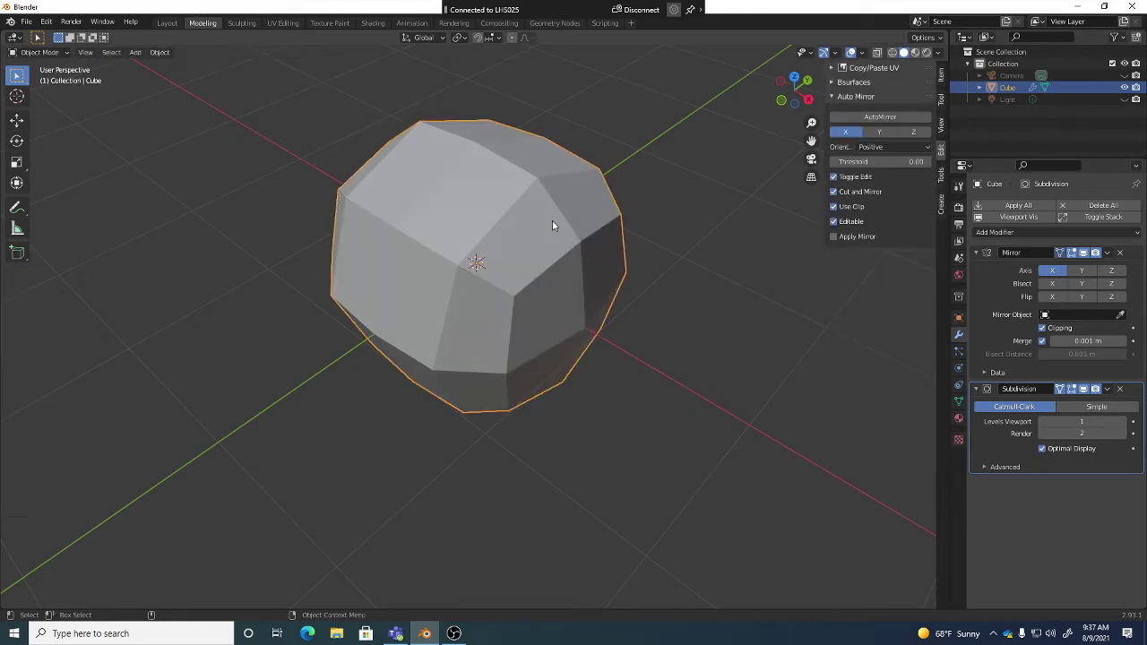
left_click(55, 57)
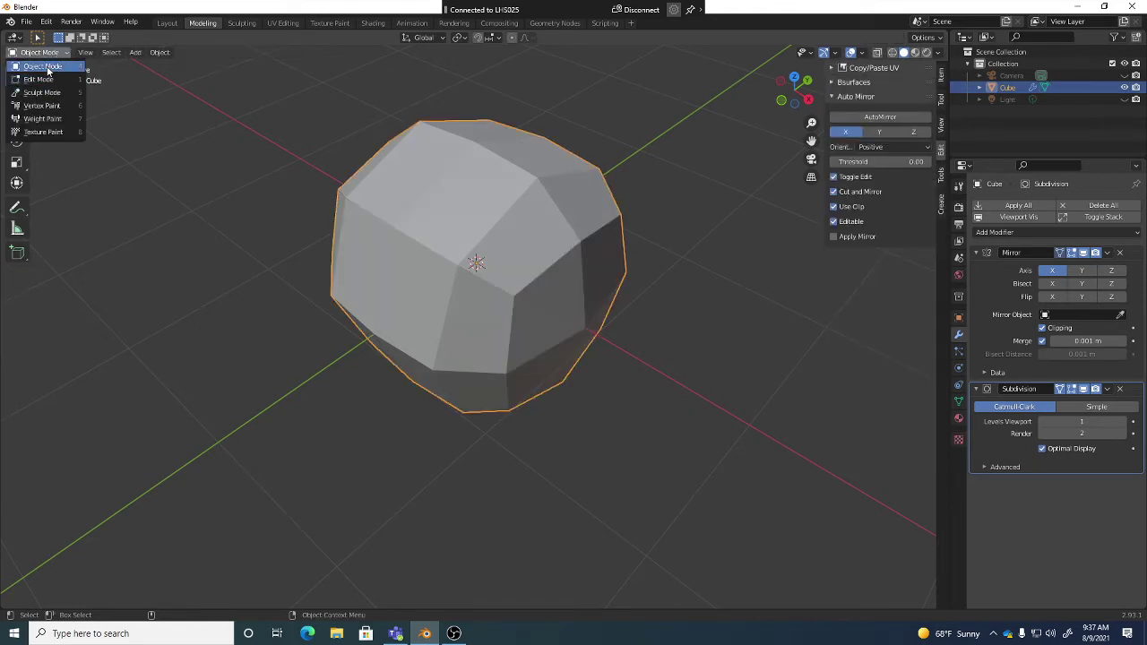
middle_click_drag(512, 240, 625, 227)
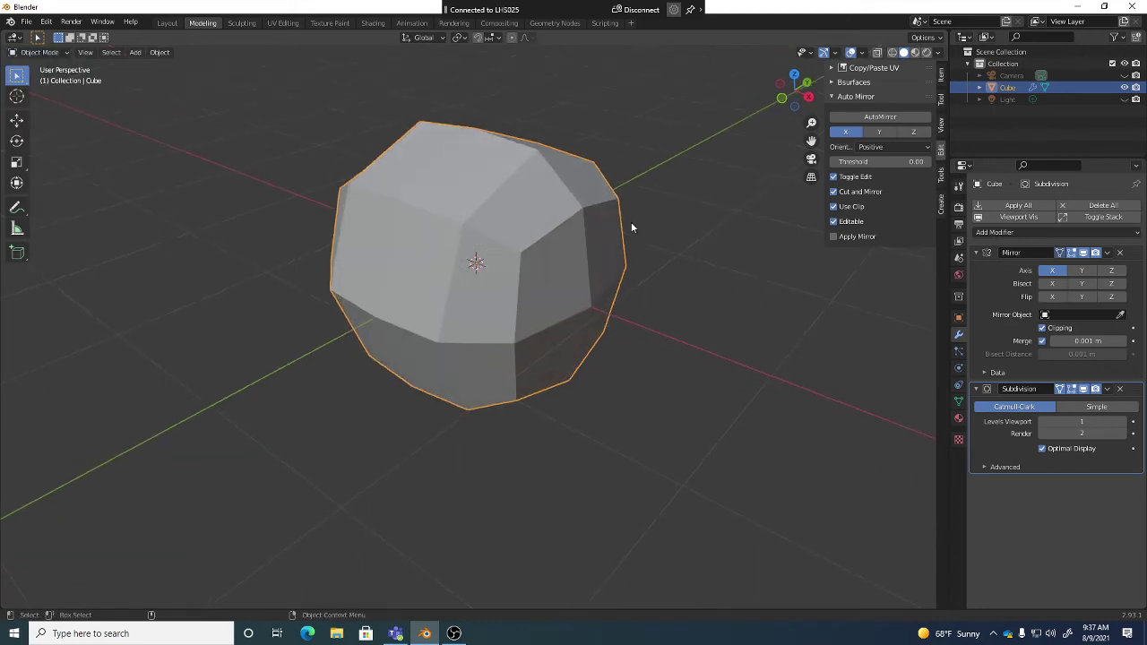
right_click(639, 223)
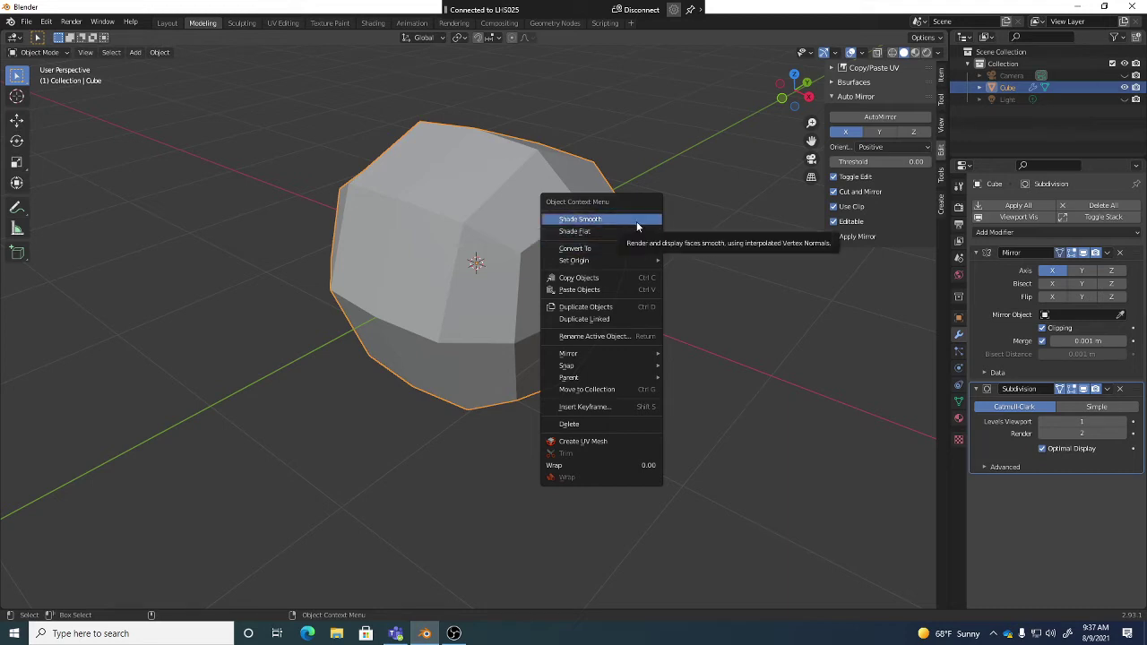
left_click(637, 225)
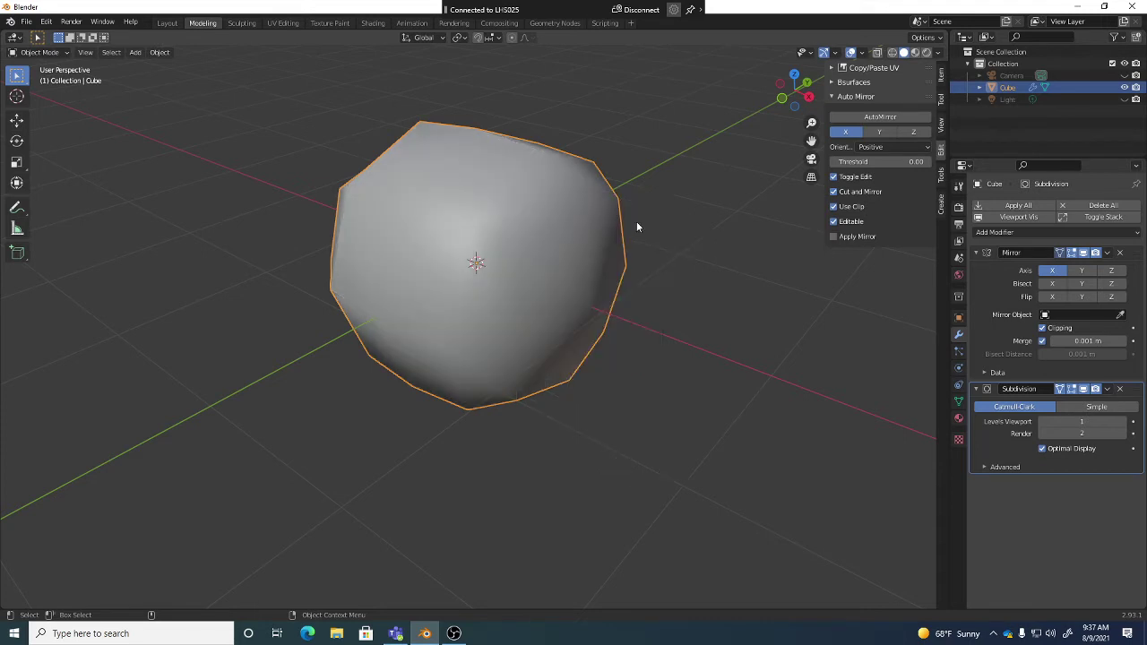
middle_click_drag(641, 292, 627, 235)
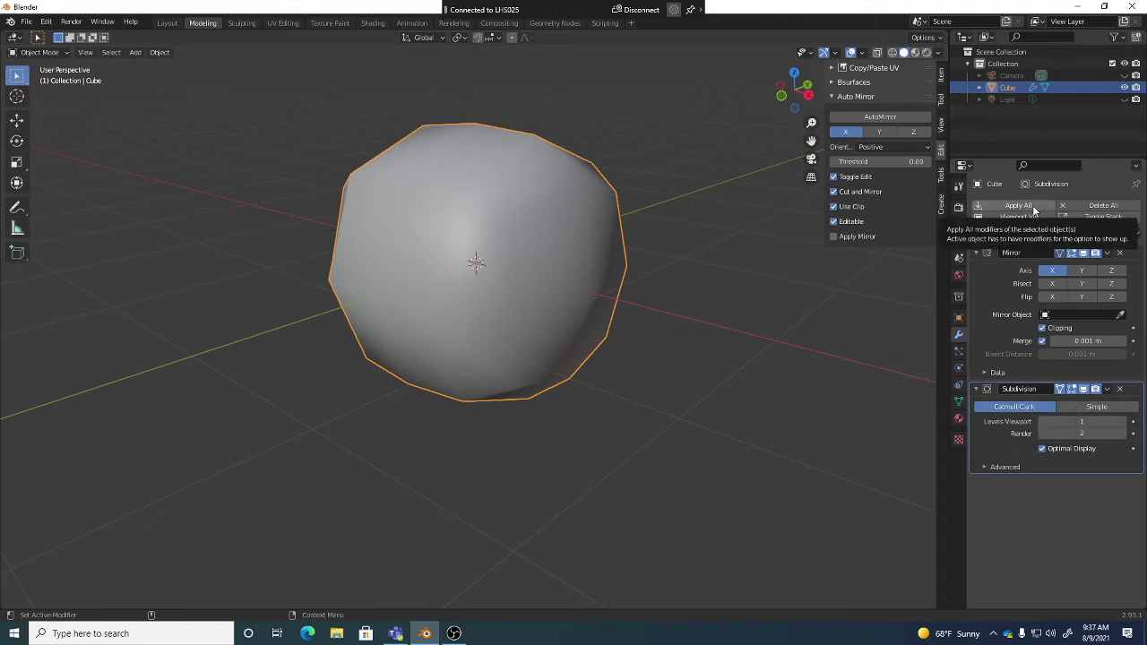
middle_click_drag(508, 343, 538, 329)
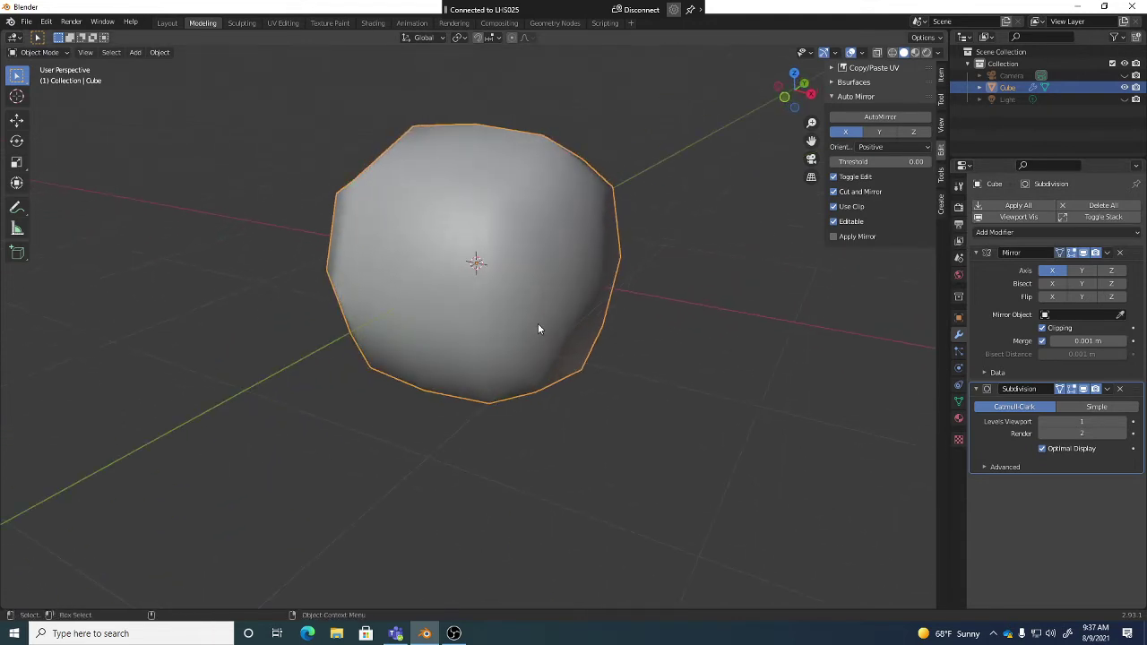
Return to Edit Mode, cycle through vertex, edge and face selection, and toggle Object Mode before resuming face editing.
key("Tab")
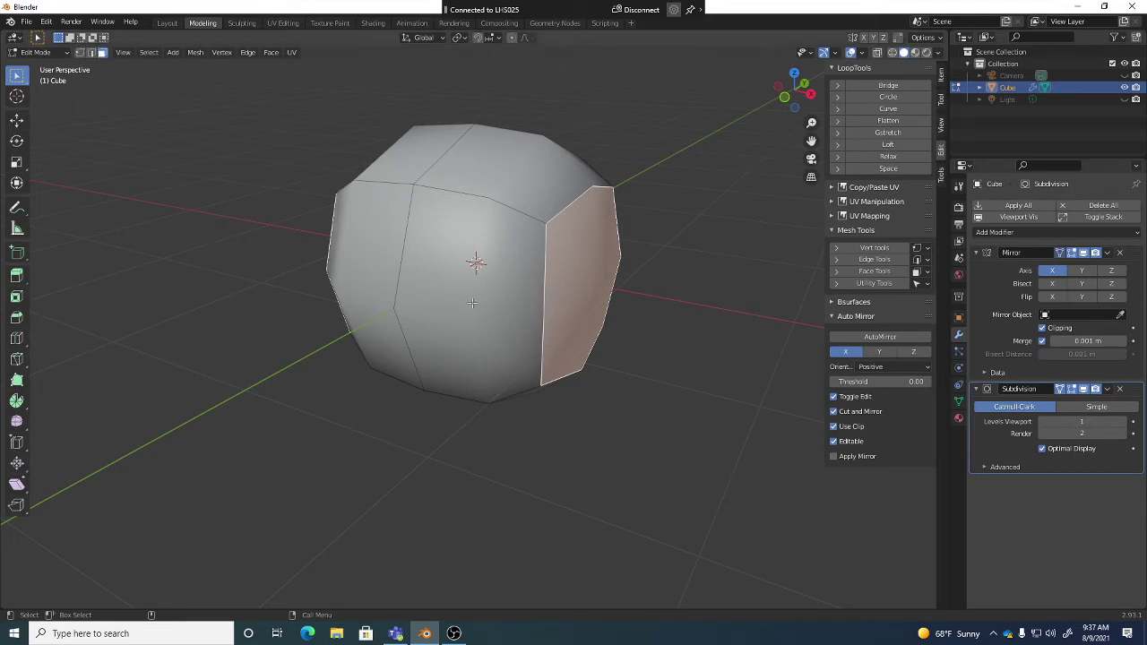
key("1")
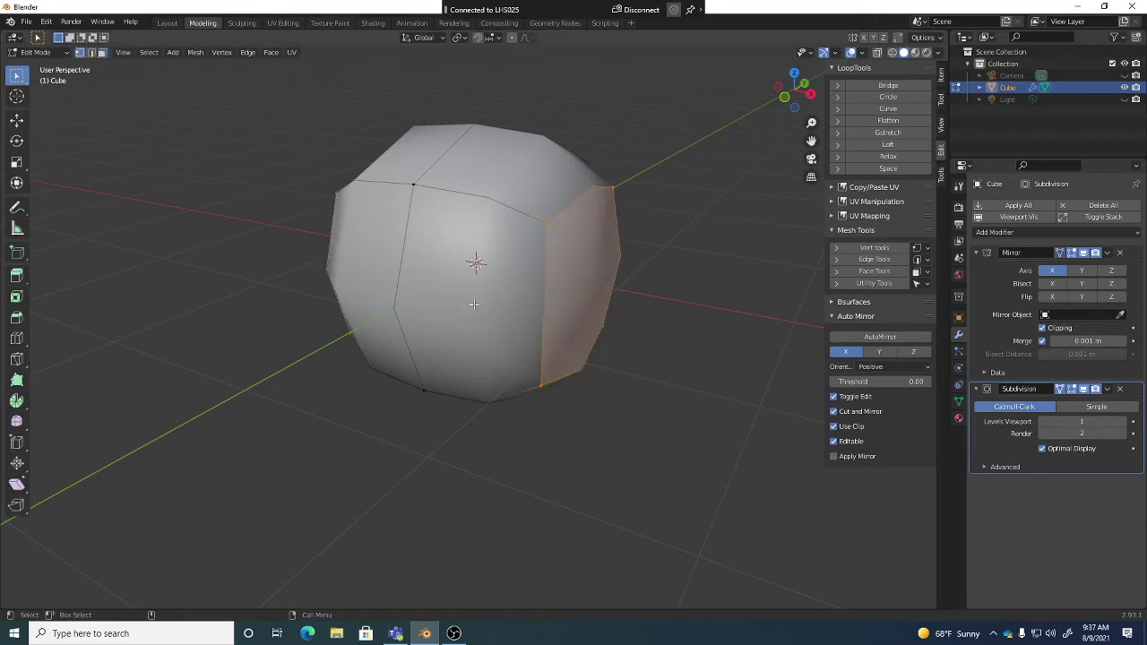
key("2")
key("3")
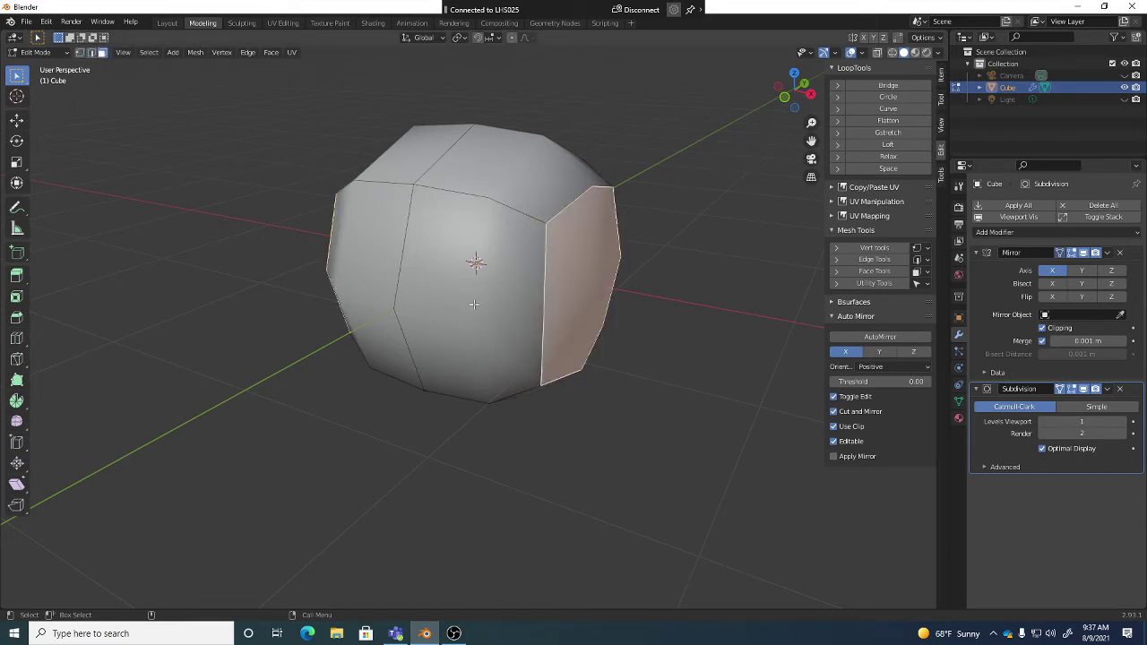
key("Tab")
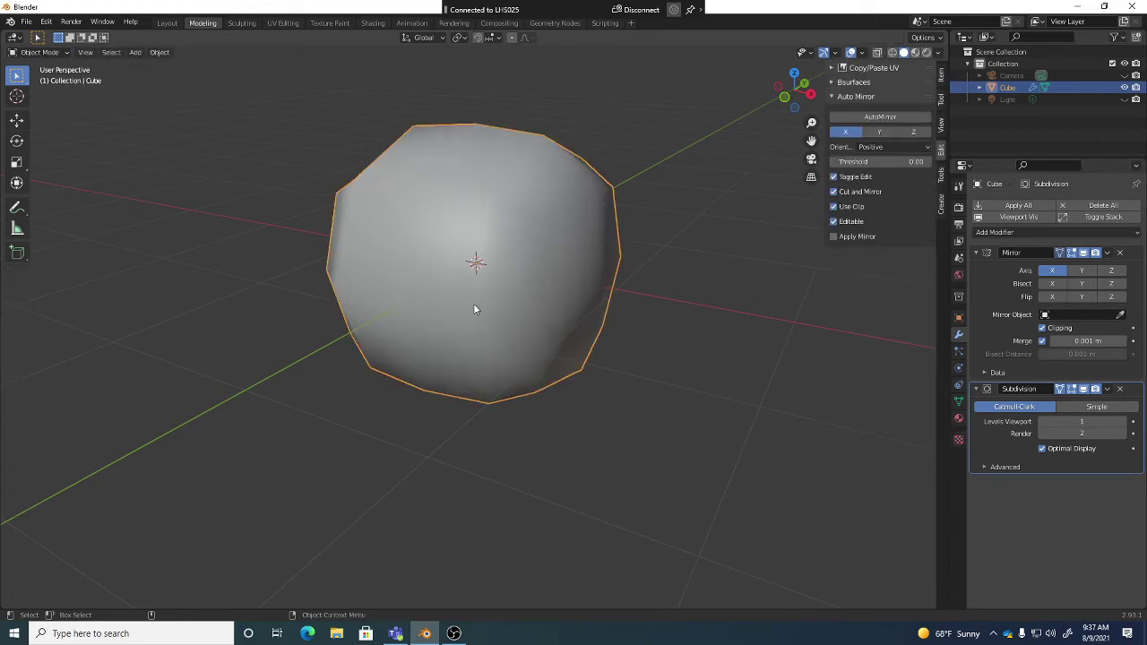
key("Tab")
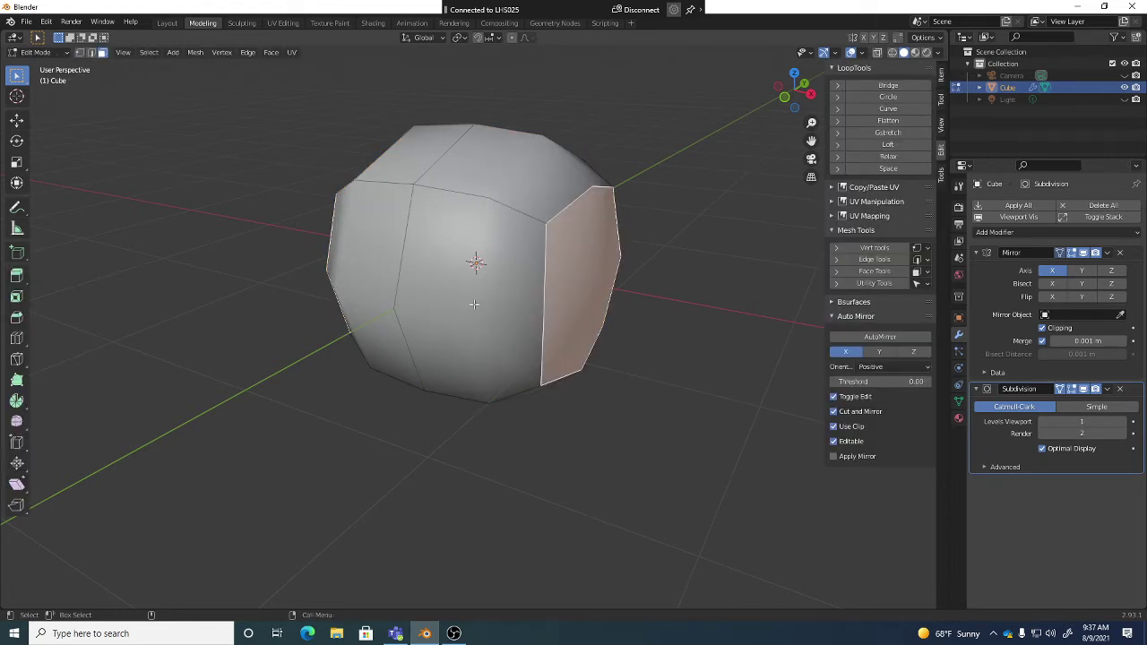
Select the smooth shape's top, front and side faces in turn while examining it from several angles.
left_click(534, 178)
left_click(506, 267)
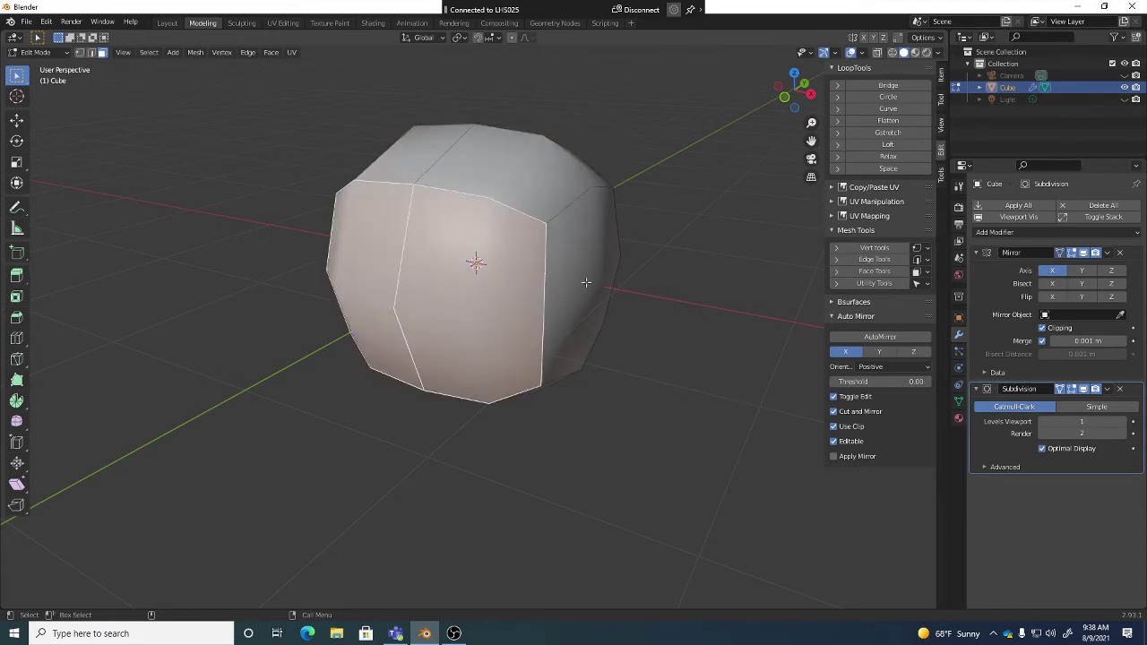
middle_click_drag(620, 285, 636, 259)
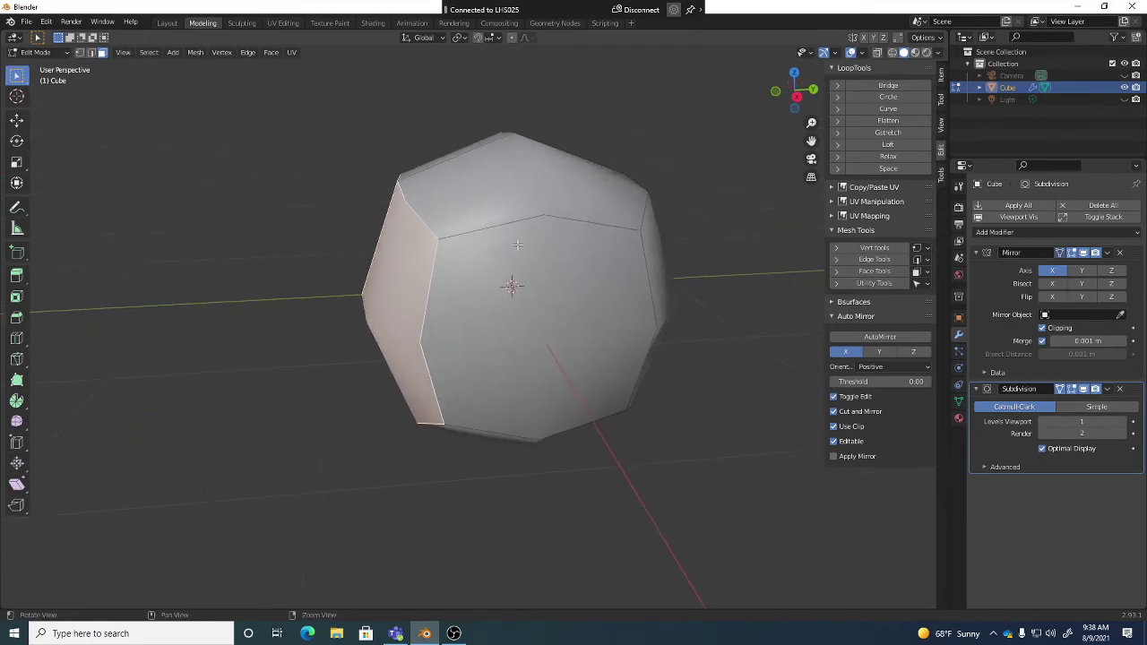
left_click(636, 239)
left_click(588, 212)
left_click(569, 266)
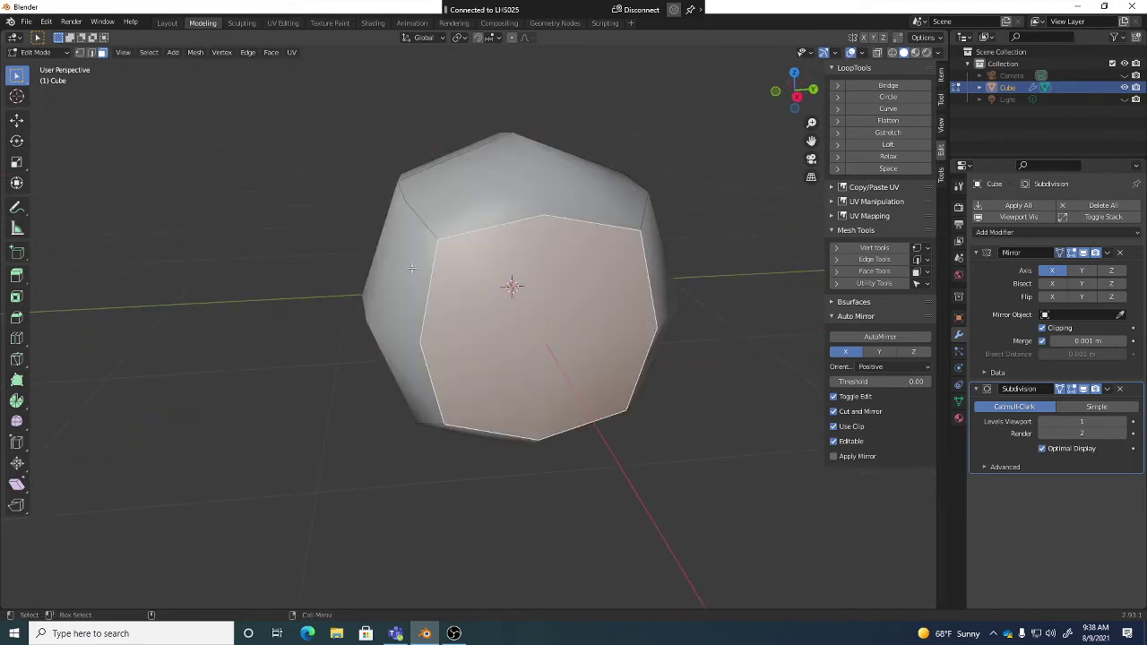
left_click(416, 269)
middle_click_drag(416, 269, 484, 215)
left_click(469, 268)
left_click(526, 290)
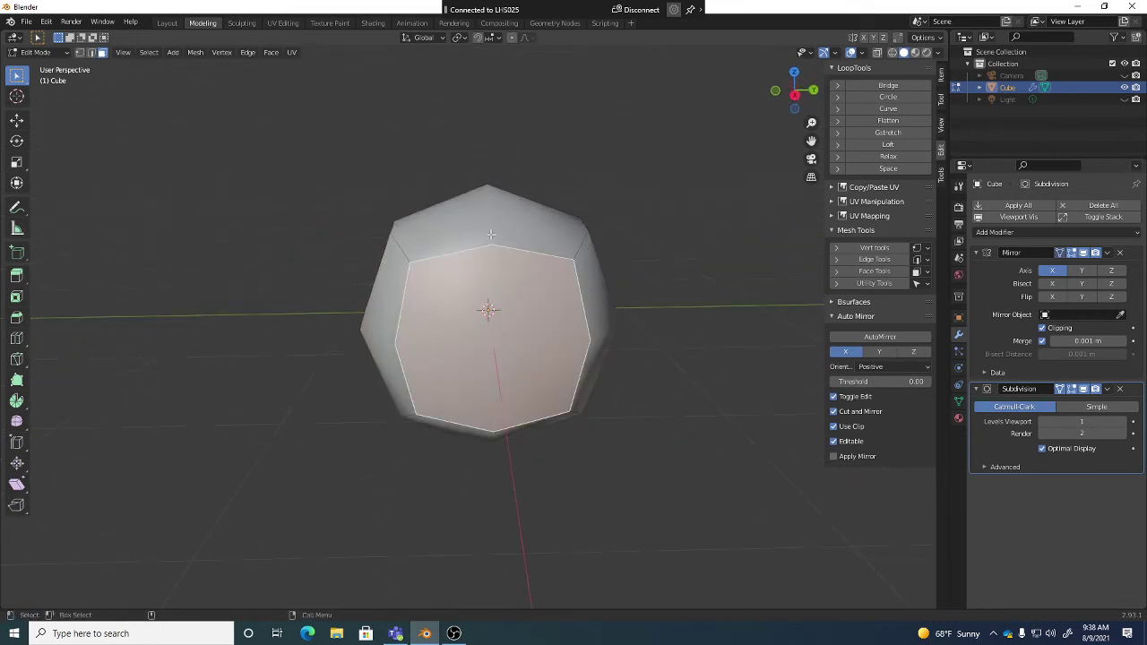
Delete the Subdivision modifier, and add a new Subdivision Surface modifier with On Cage enabled.
left_click(1119, 389)
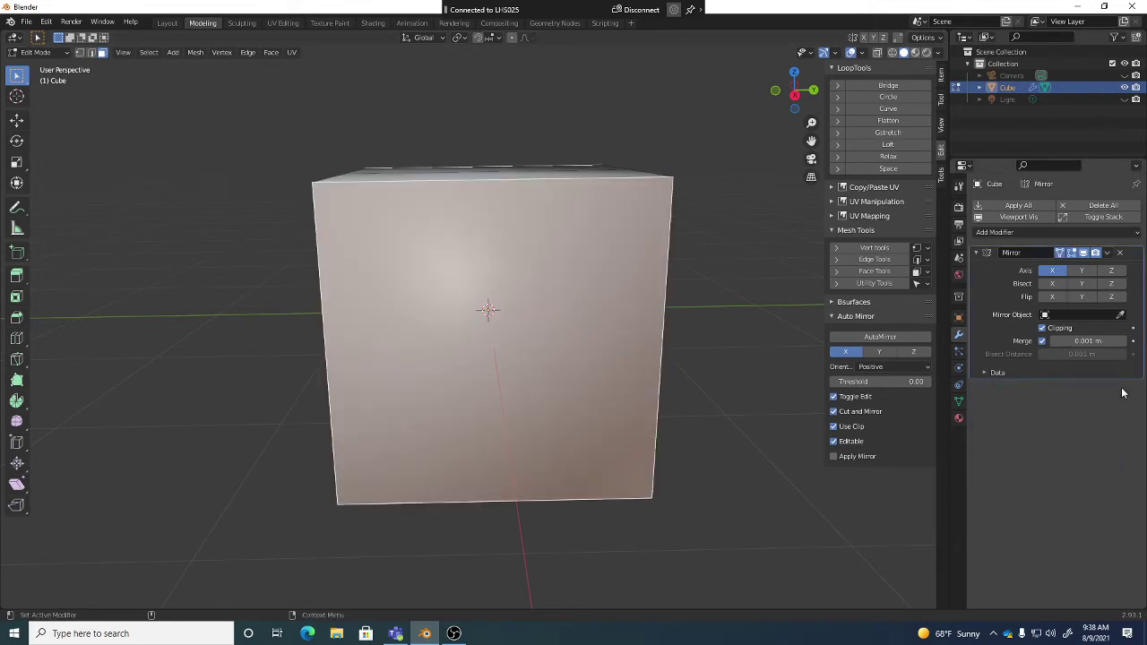
middle_click_drag(520, 372, 525, 388)
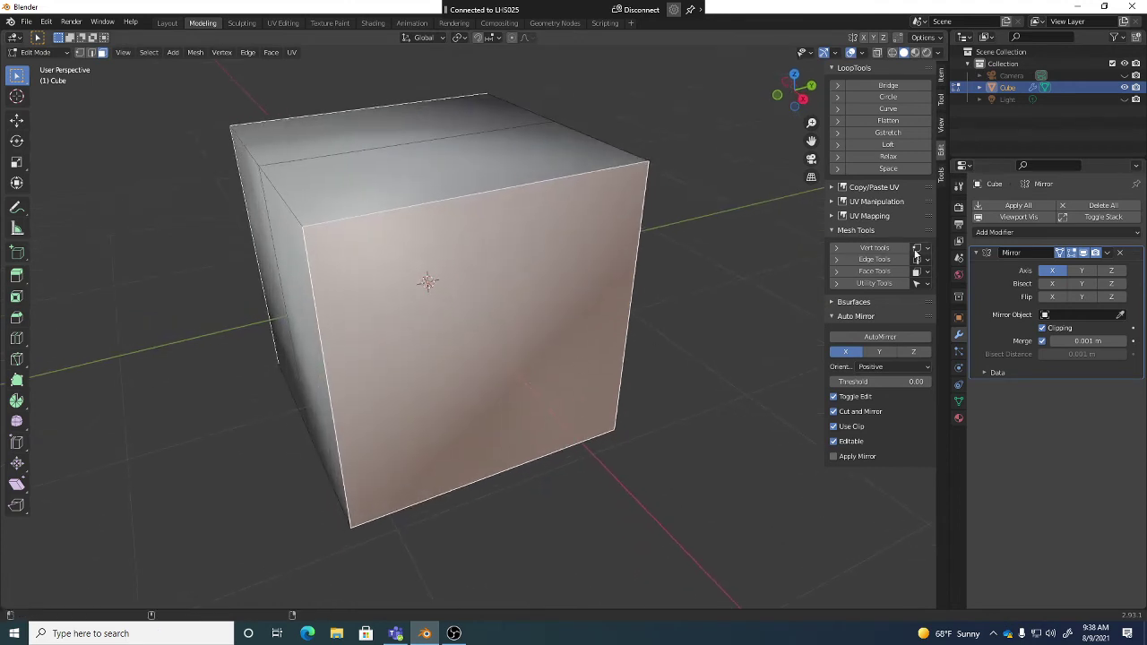
left_click(998, 232)
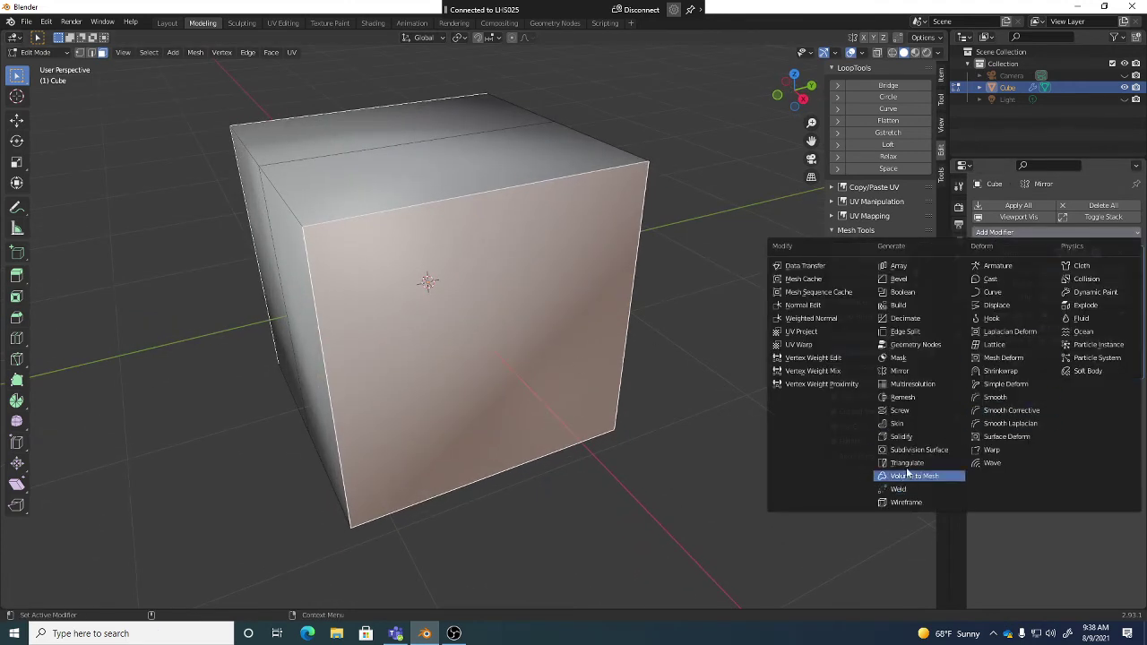
left_click(914, 511)
left_click(1059, 389)
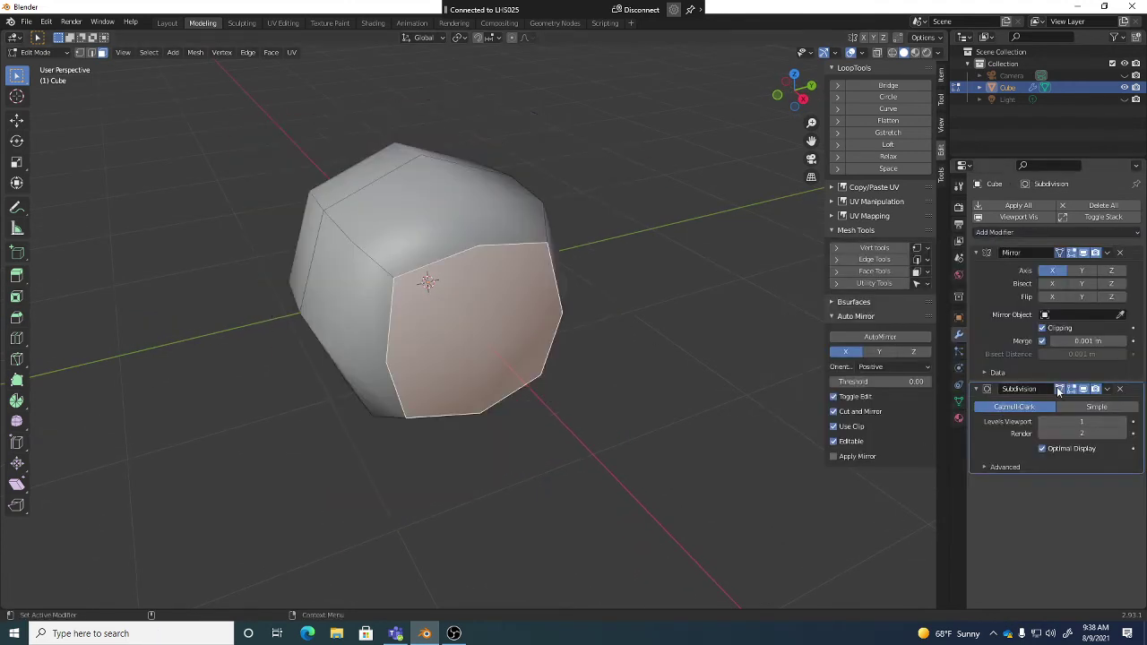
middle_click_drag(492, 337, 480, 314)
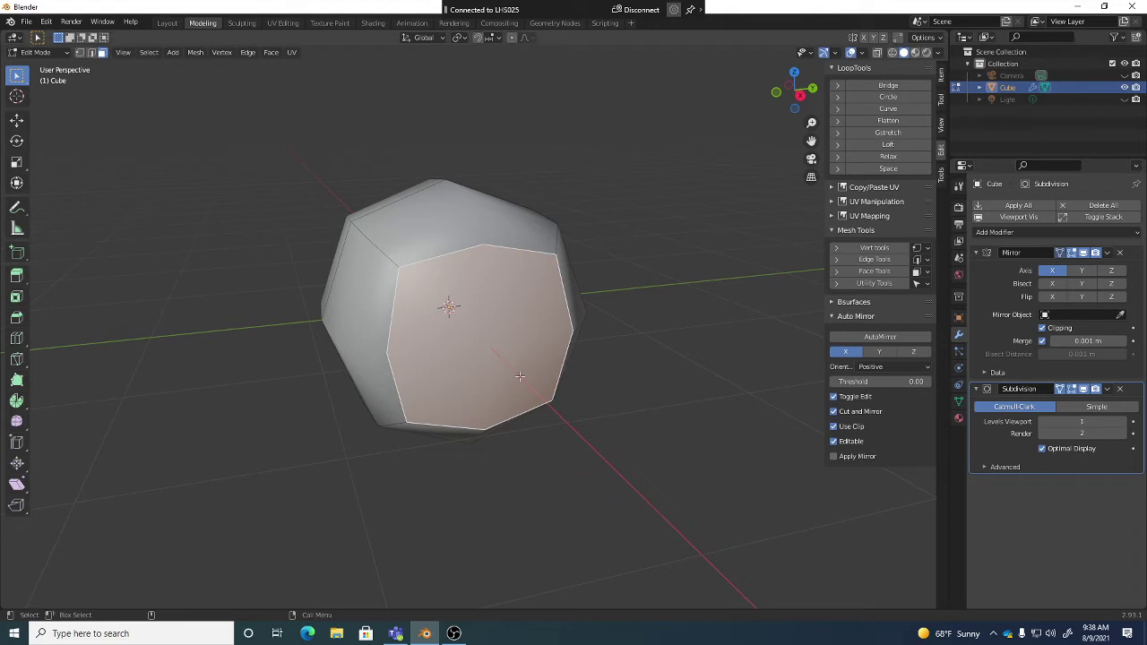
middle_click_drag(622, 335, 611, 338)
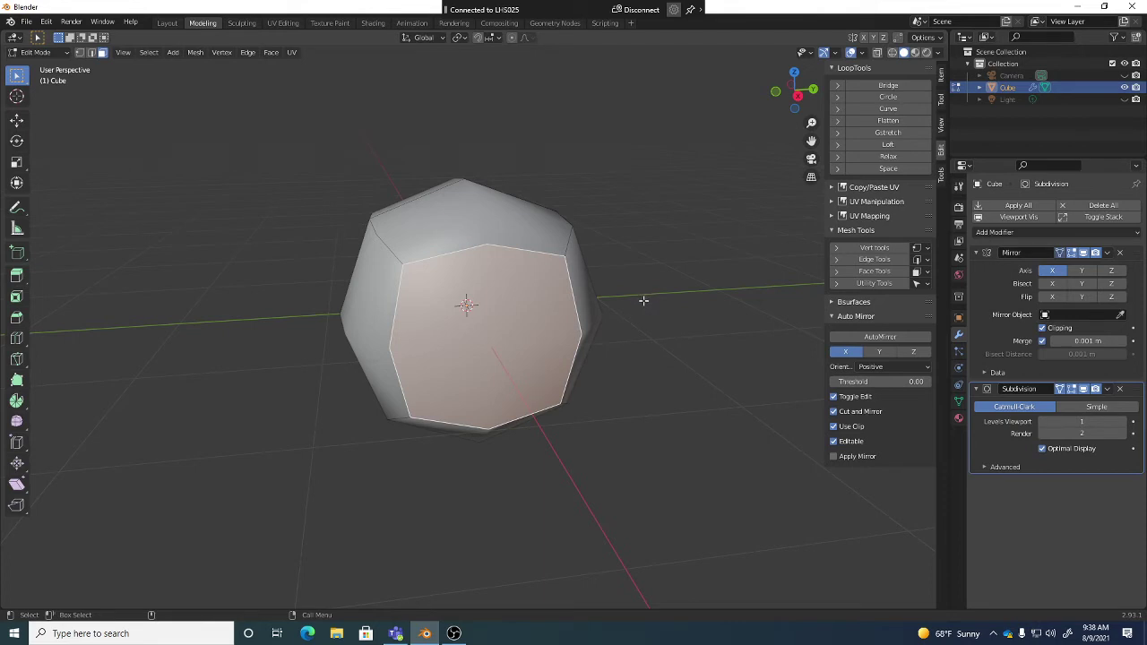
Select the faces around the re-subdivided shape one after another, finishing with the top face.
left_click(466, 211)
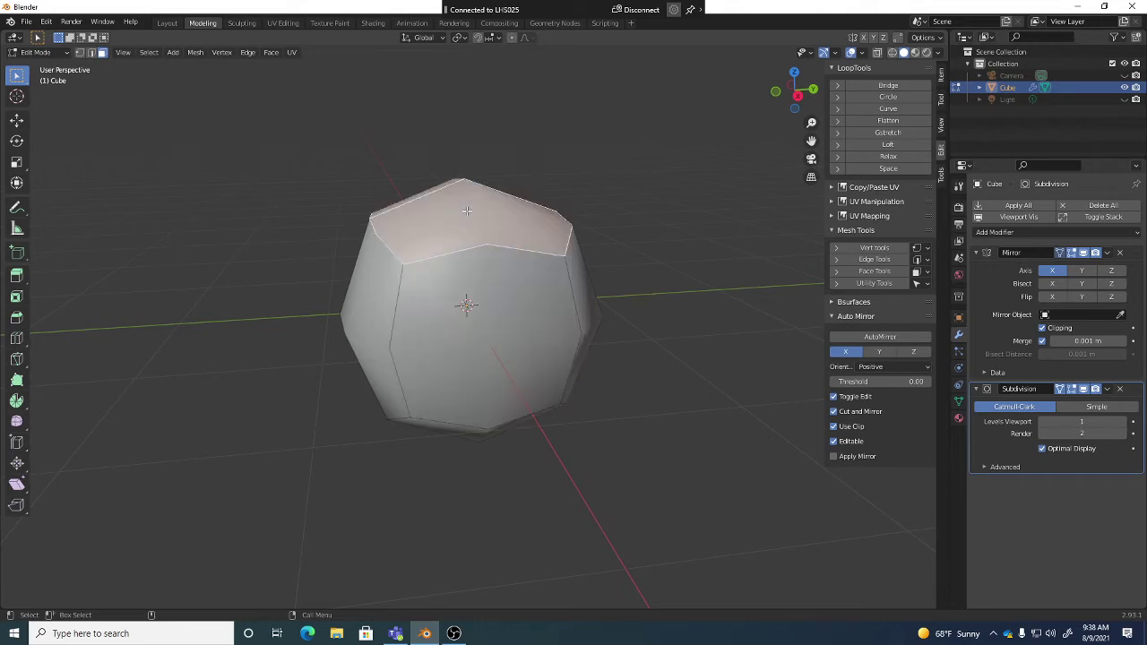
key("alt+a")
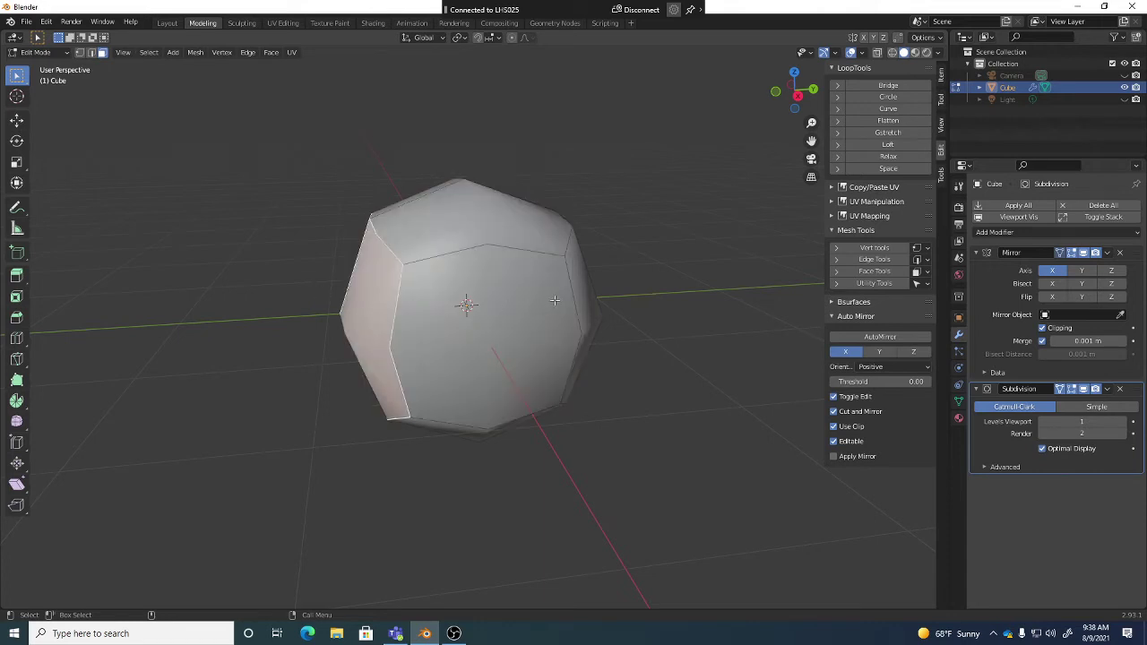
left_click(555, 301)
left_click(591, 290)
left_click(491, 215)
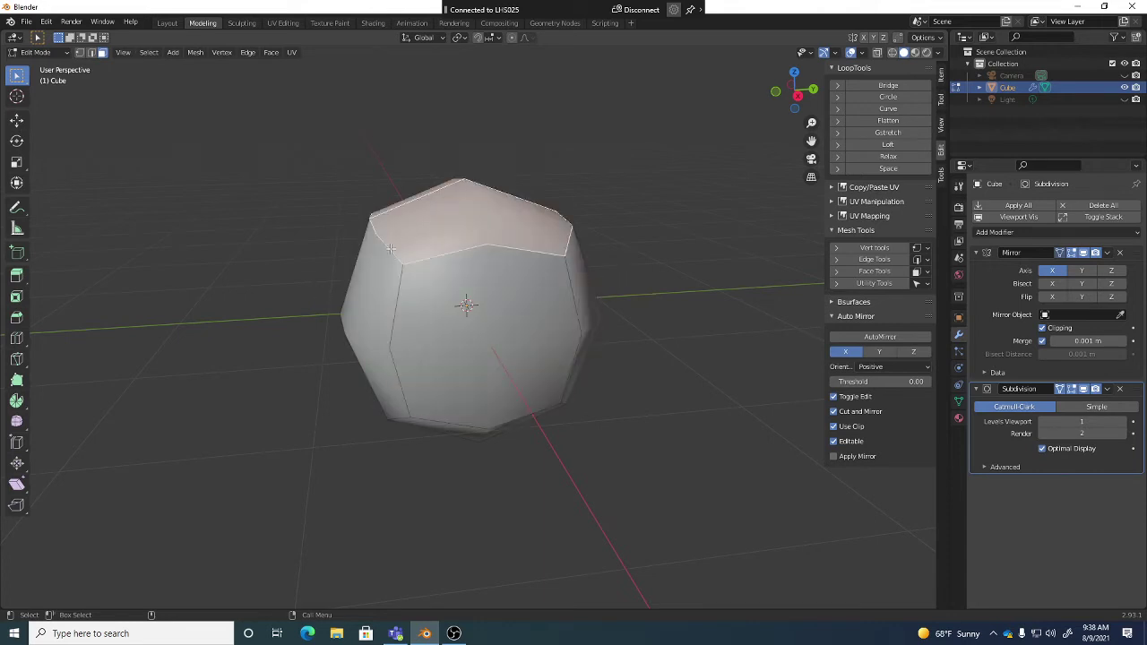
Select the subdivided shape's side, front and top faces in turn, ending with the side face on the negative Y end.
left_click(350, 279)
left_click(493, 317)
left_click(586, 297)
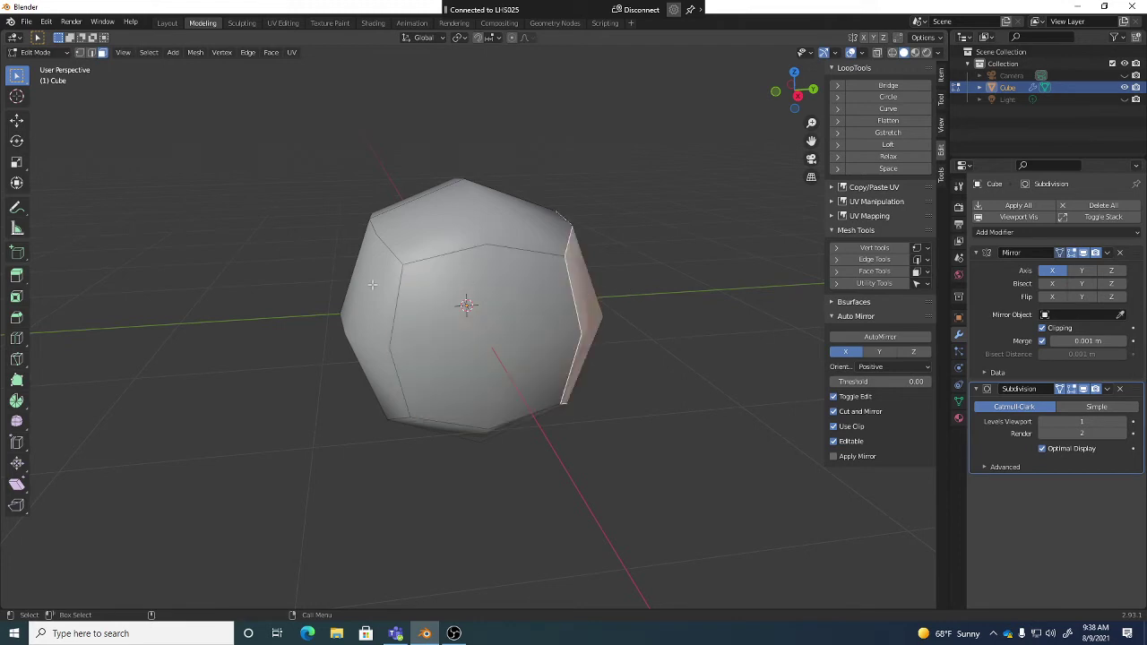
left_click(371, 285)
left_click(418, 228)
middle_click_drag(418, 227, 461, 278)
middle_click_drag(466, 336, 468, 336)
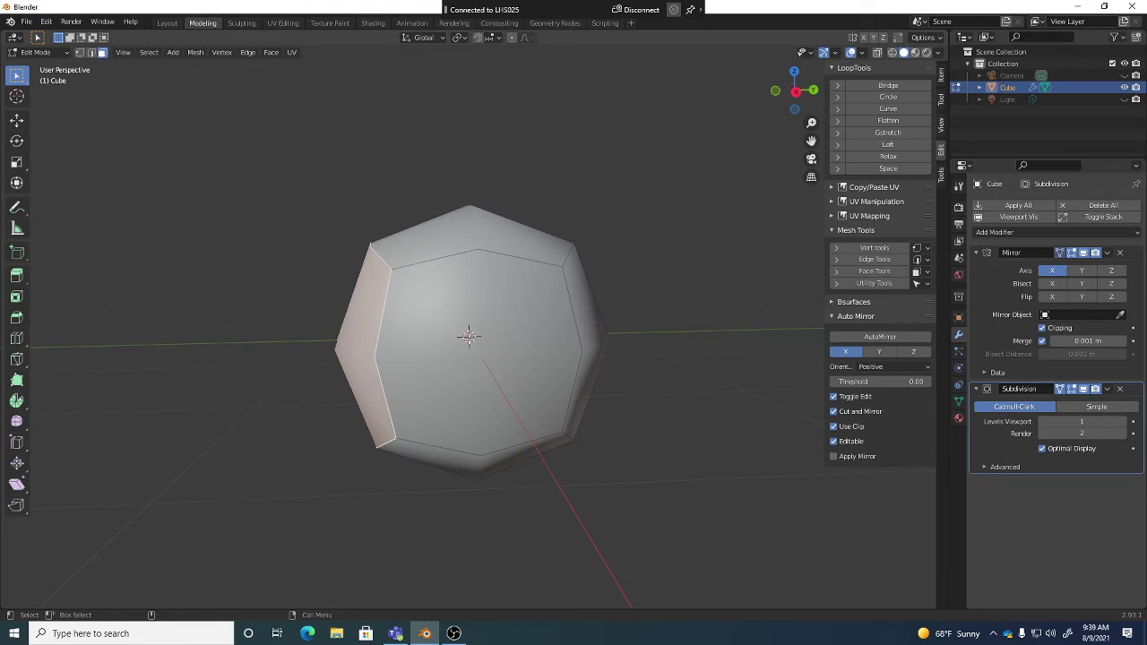
Activate the Move tool and pull the selected side face outward along the negative Y axis.
key("g")
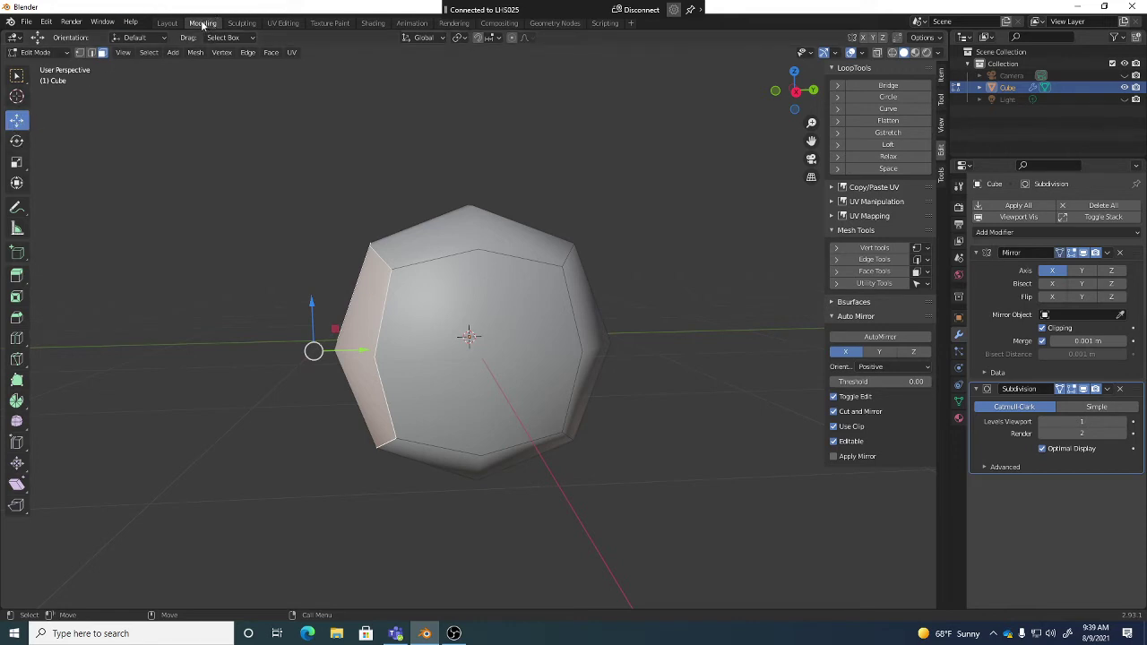
left_click(17, 78)
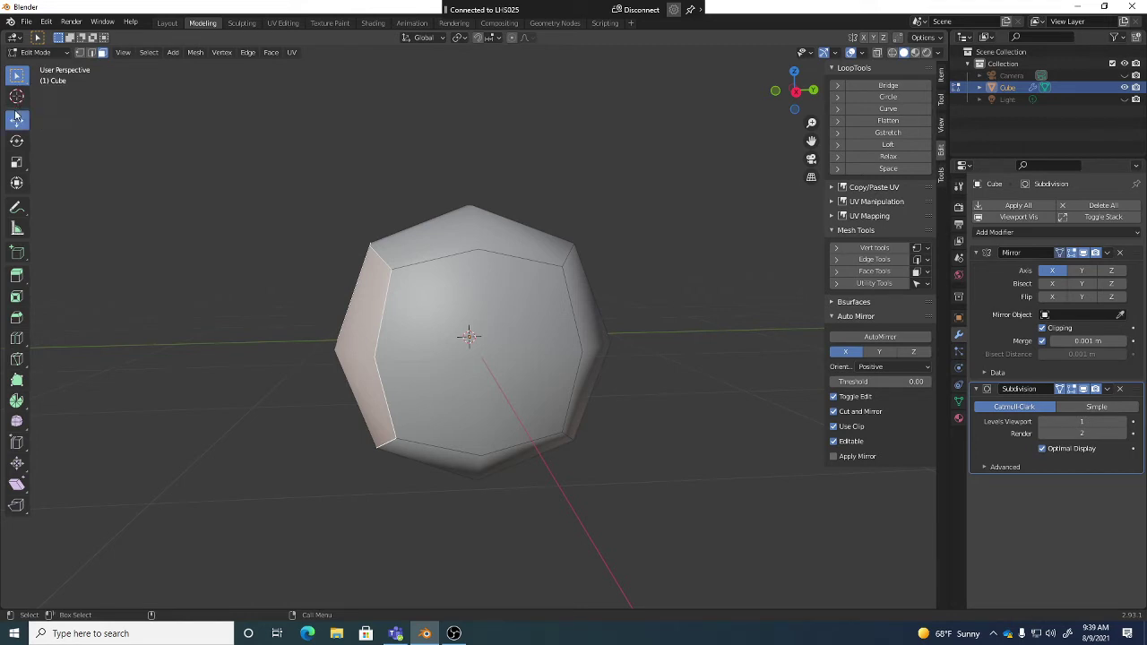
left_click(15, 122)
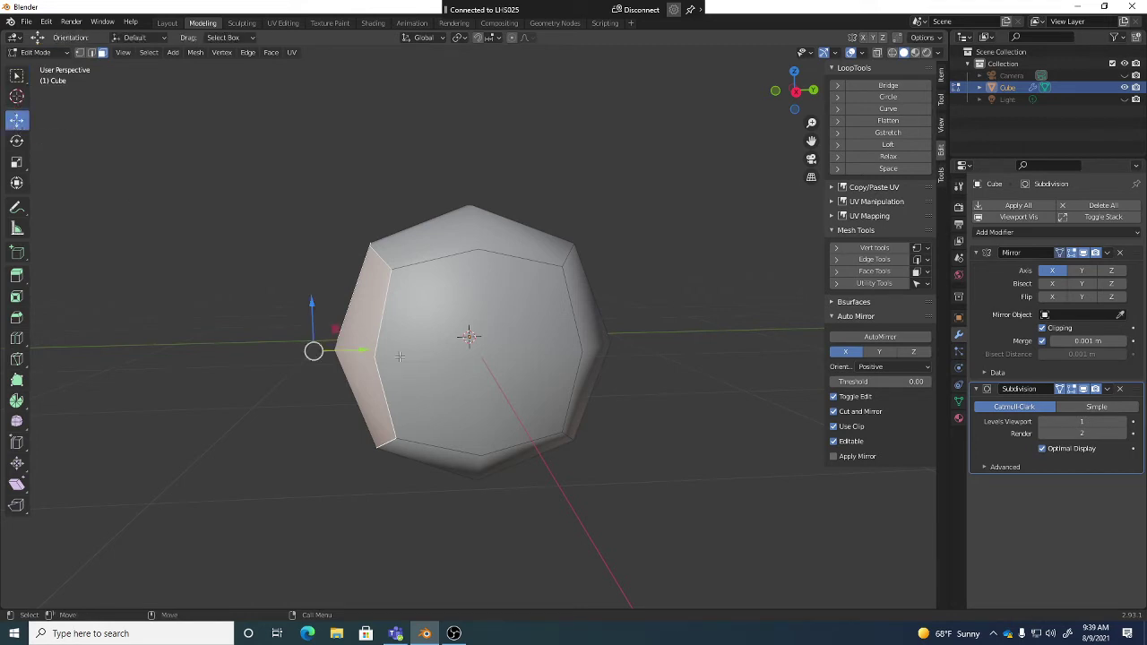
middle_click_drag(404, 330, 306, 296)
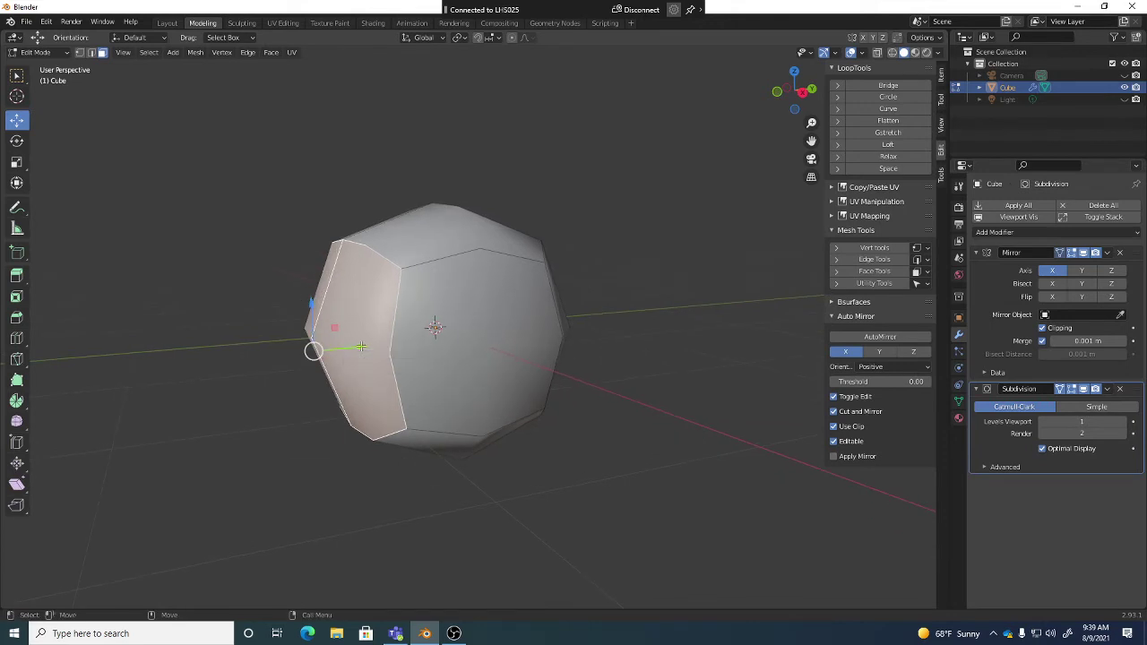
middle_click_drag(404, 346, 376, 347)
left_click_drag(361, 346, 282, 348)
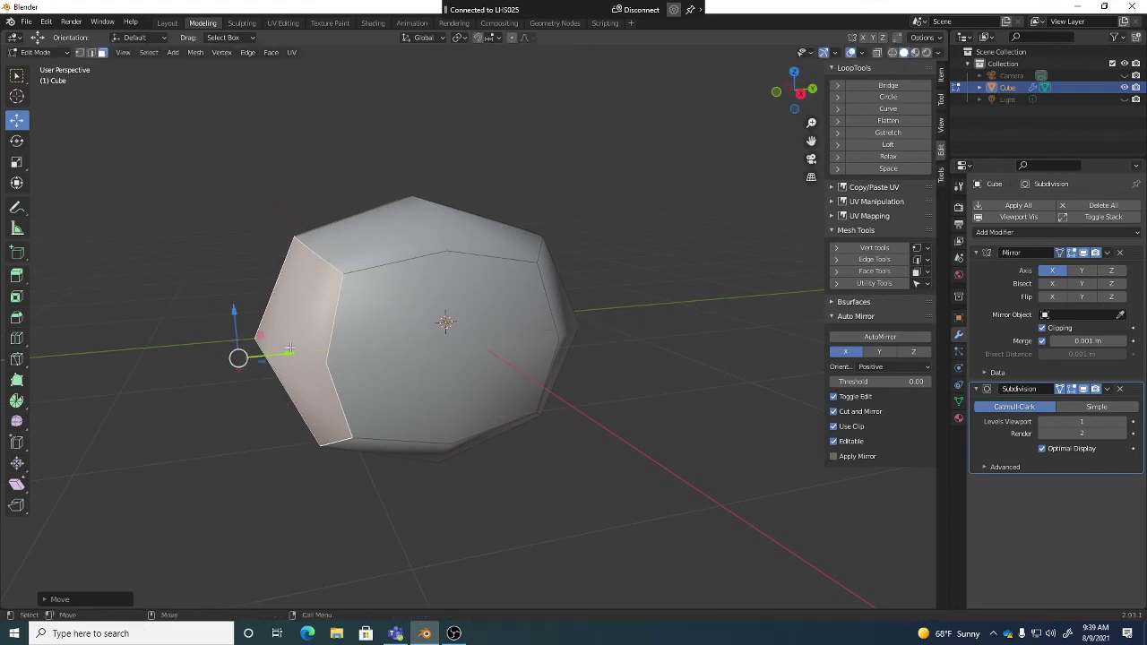
Nudge the side face along Z, and shift it outward and slightly down within the YZ plane.
middle_click_drag(282, 345, 258, 309)
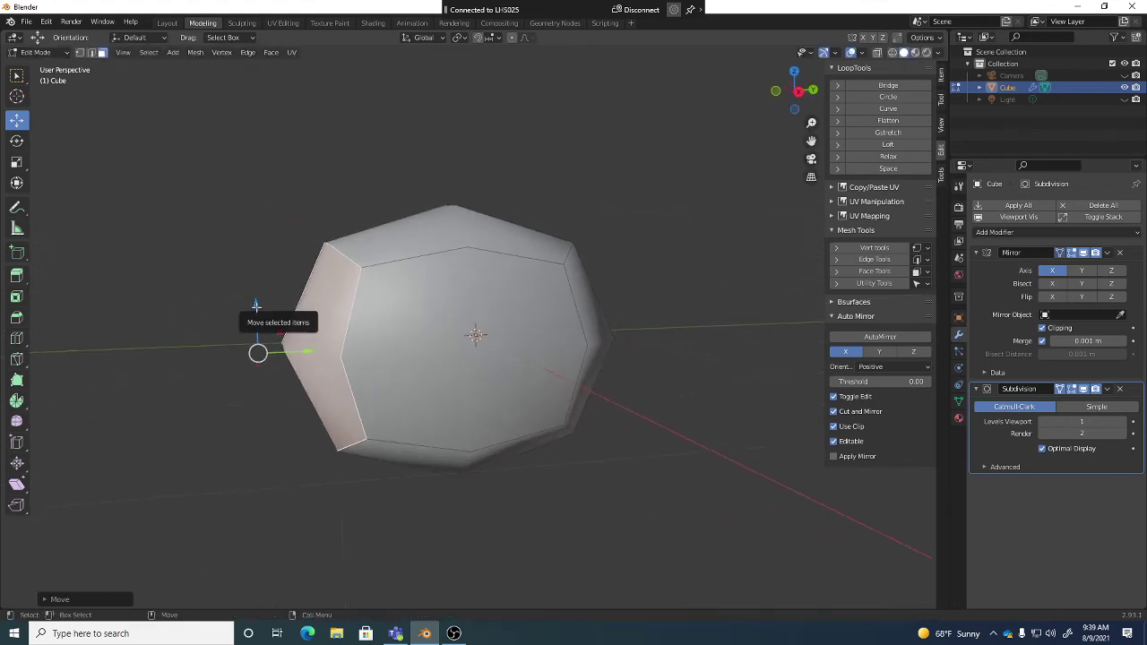
mouse_move(257, 309)
left_mouse_down()
mouse_move(274, 290)
mouse_move(277, 299)
left_mouse_up()
middle_click_drag(266, 324, 336, 312)
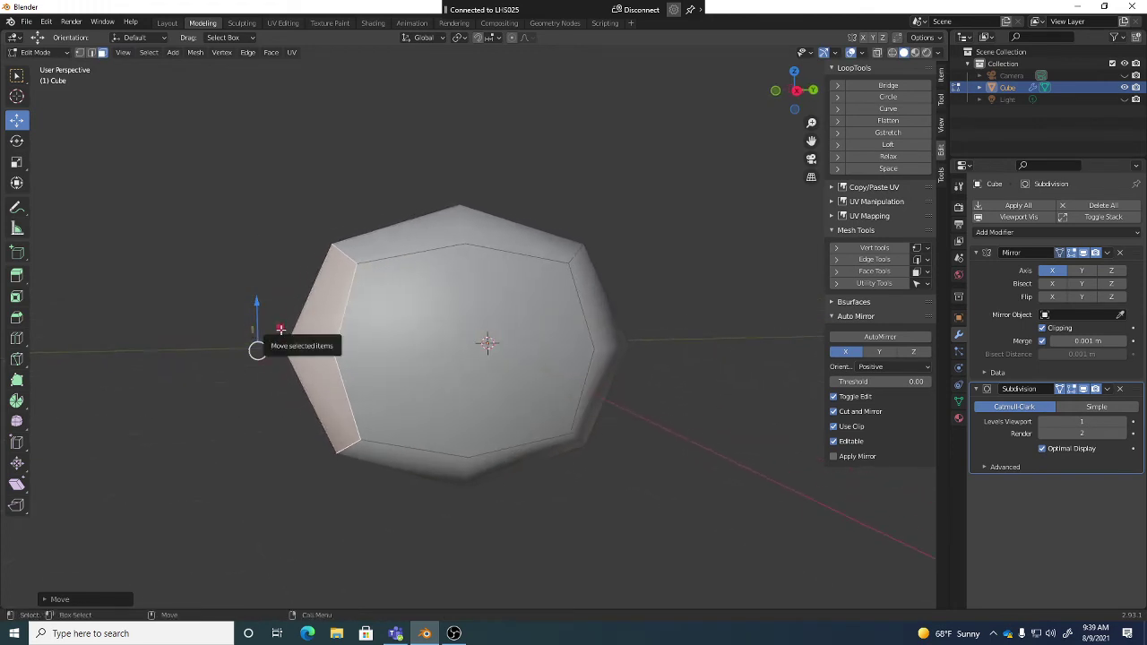
left_click_drag(281, 330, 255, 347)
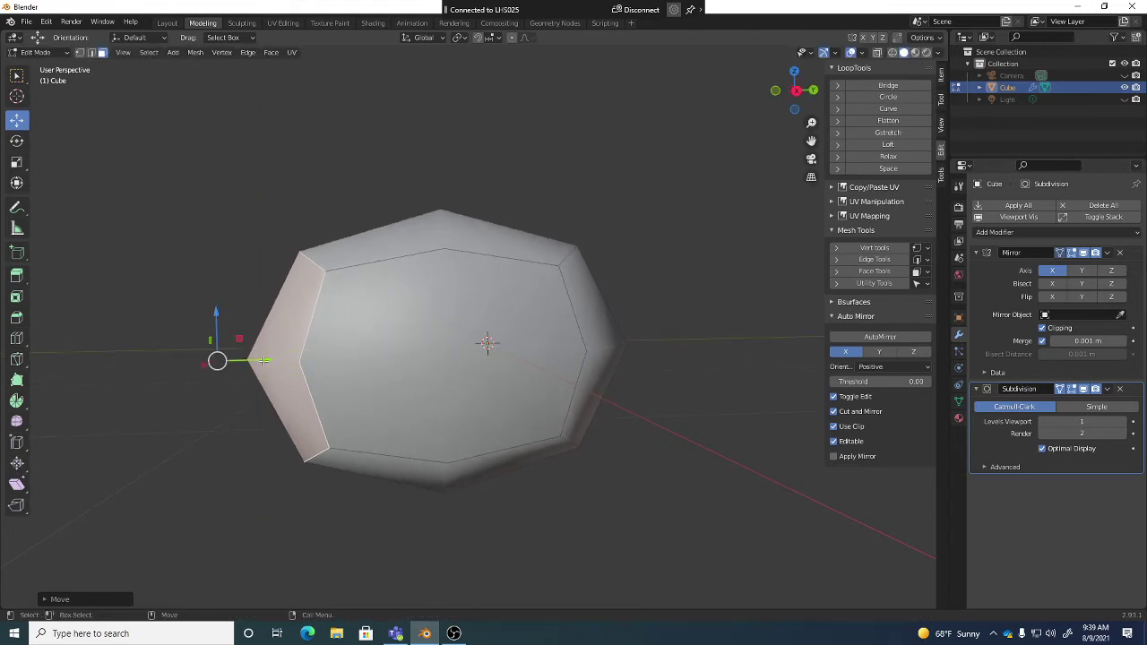
Pull the negative Y end face farther out along the Y axis to lengthen the shape.
middle_click_drag(264, 359, 336, 376)
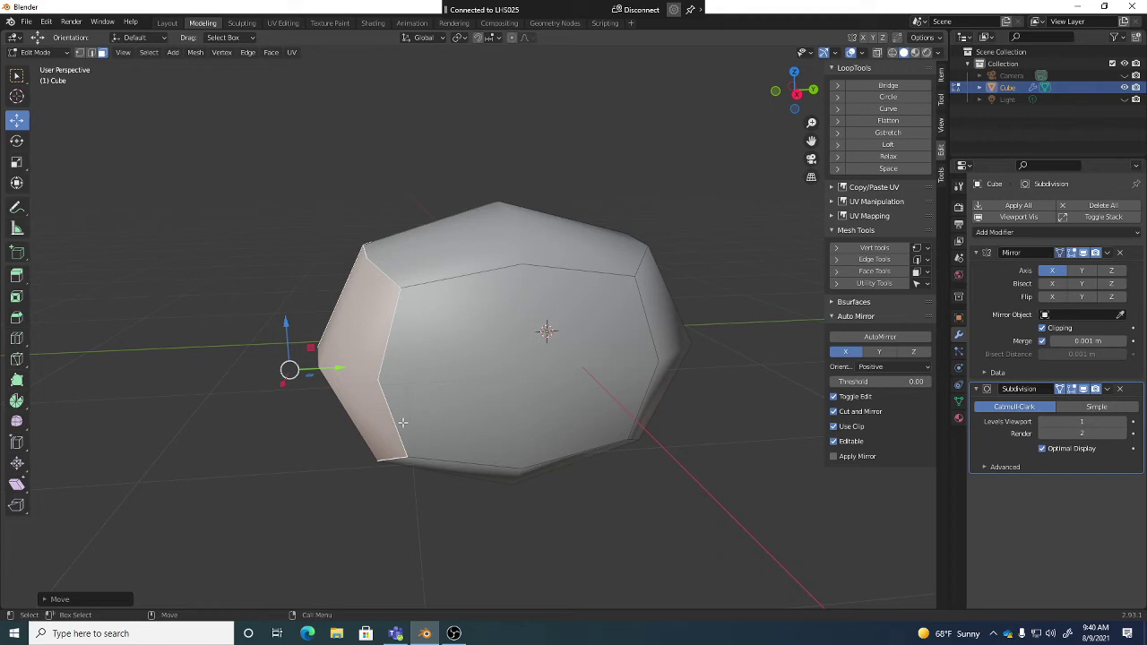
middle_click_drag(404, 422, 391, 387)
left_click_drag(310, 372, 269, 373)
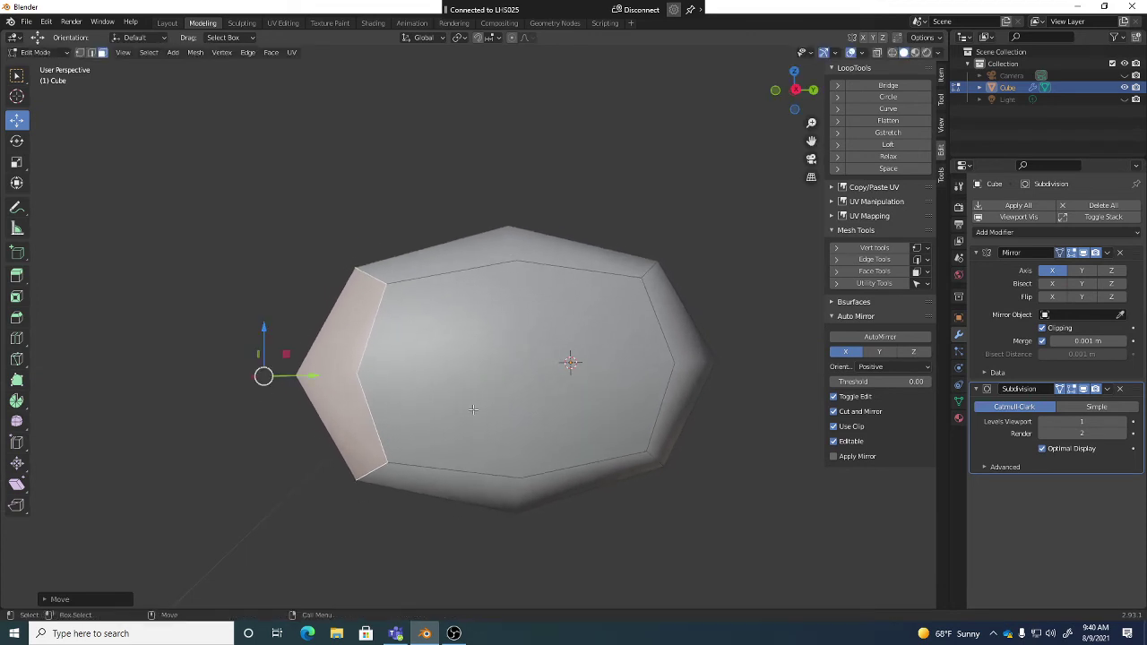
mouse_move(474, 410)
middle_mouse_down()
mouse_move(505, 409)
mouse_move(461, 389)
mouse_move(459, 399)
middle_mouse_up()
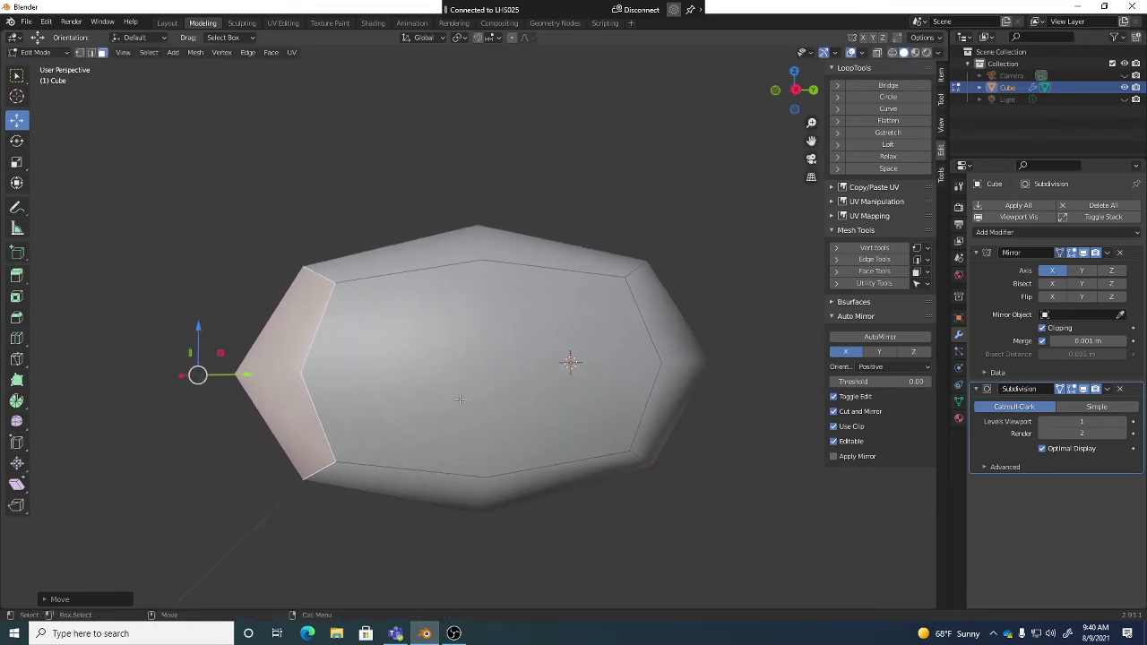
Grab the negative Y end face and move it freely outward in two successive moves.
left_click(679, 367)
middle_click_drag(649, 379, 686, 384)
left_click_drag(536, 387, 457, 349, "alt")
key("g")
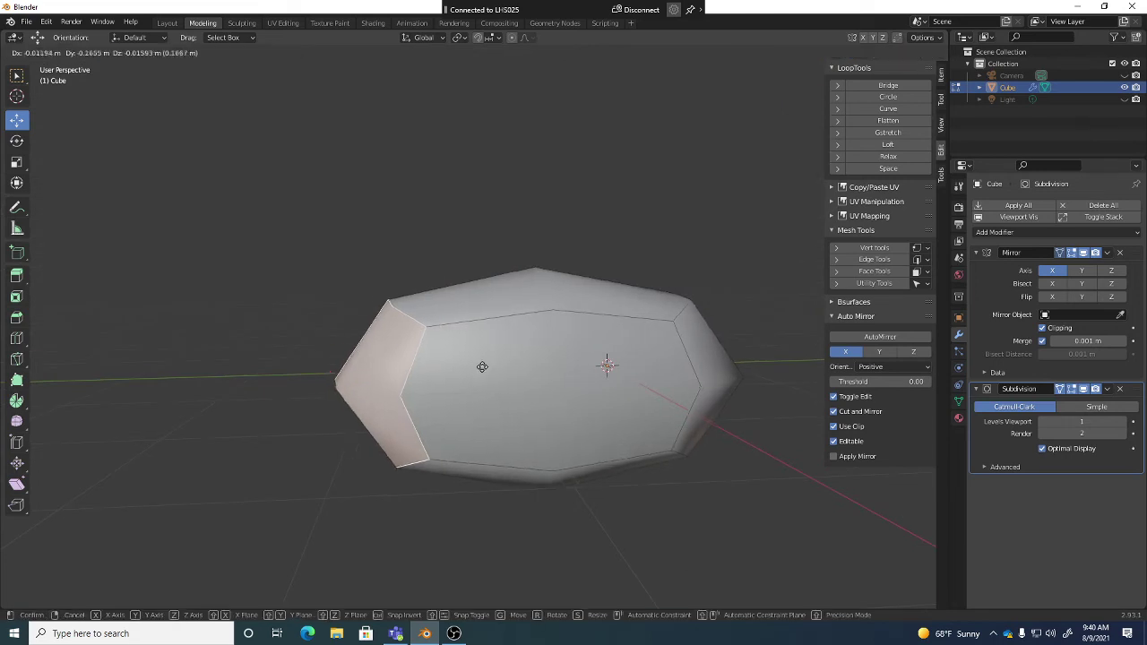
left_click(444, 363)
middle_click_drag(445, 364, 418, 376)
key("g")
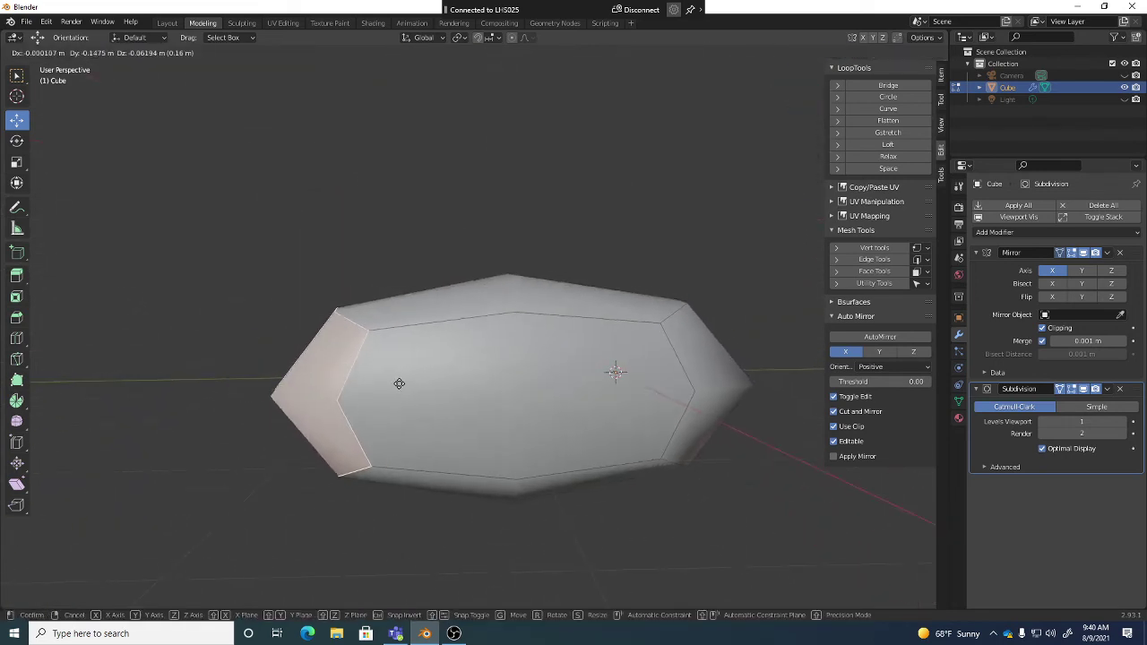
left_click(397, 383)
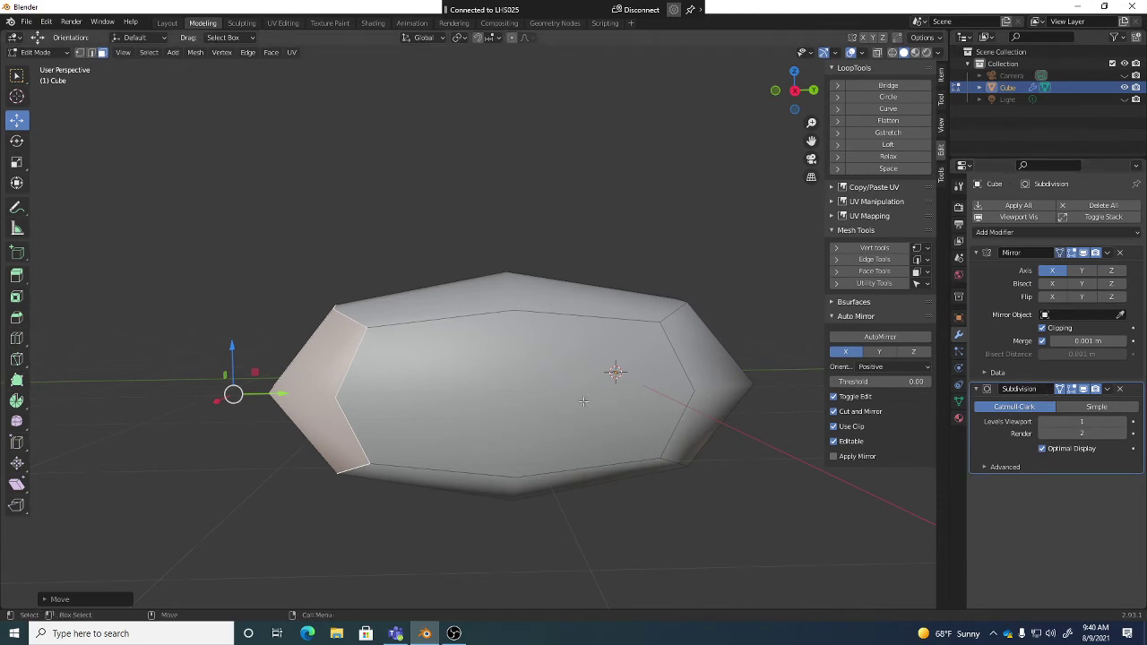
Select the negative Y end face and grab it outward, and do the same with the opposite end face.
middle_click_drag(526, 425, 595, 463)
left_click(637, 487)
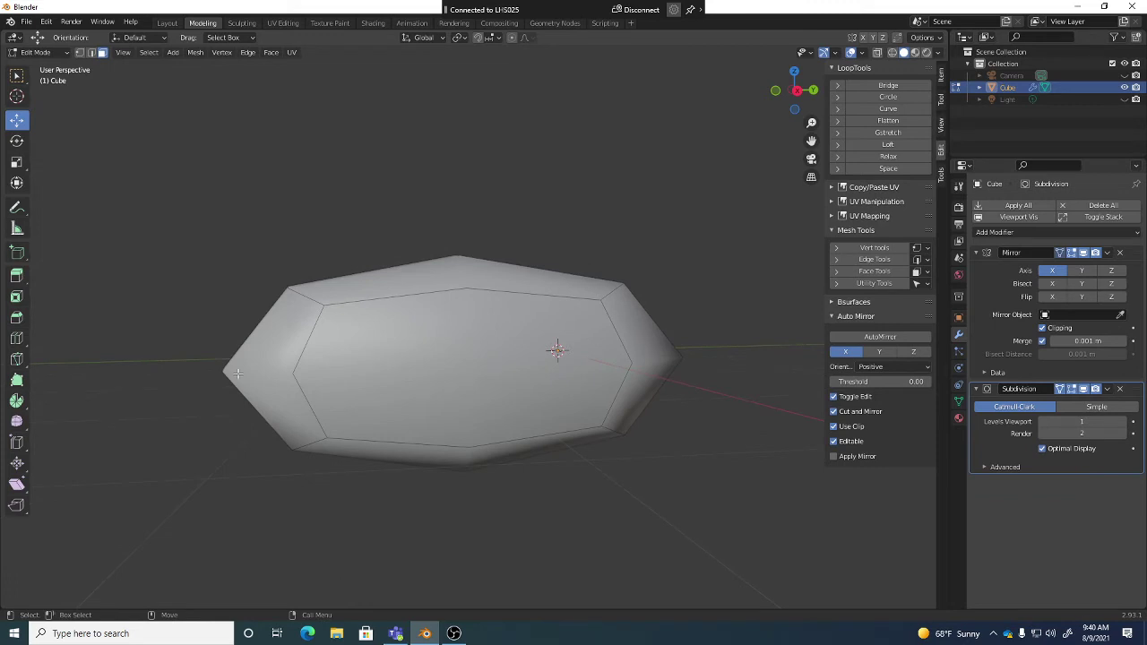
left_click(237, 374)
key("g")
left_click(361, 398)
left_click(642, 357)
key("g")
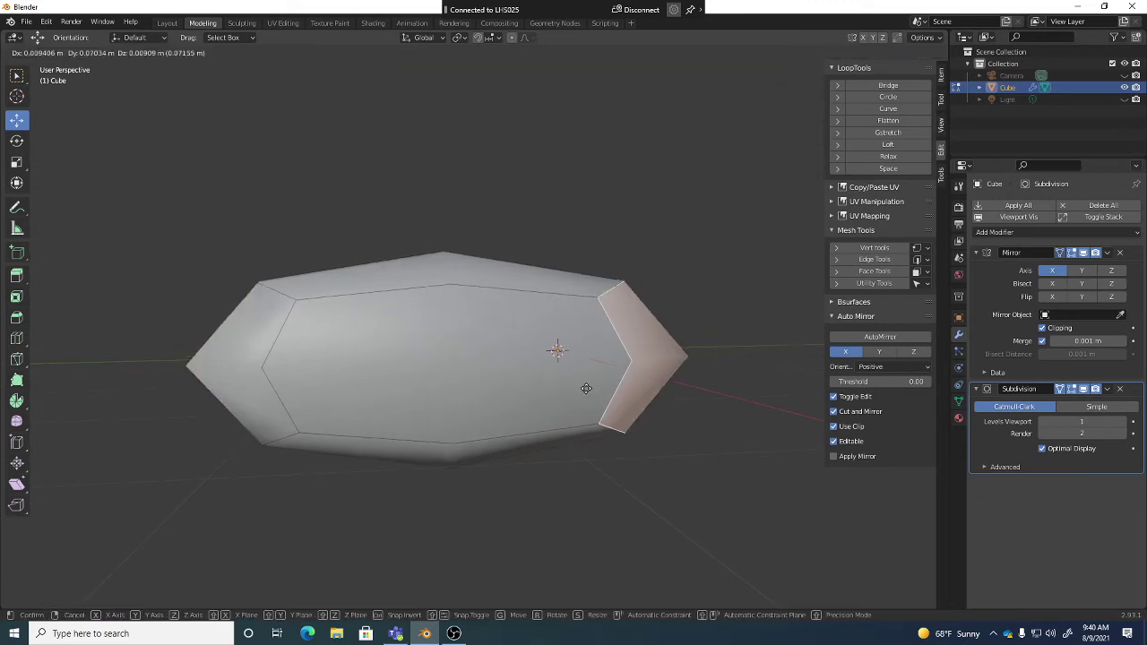
left_click(592, 387)
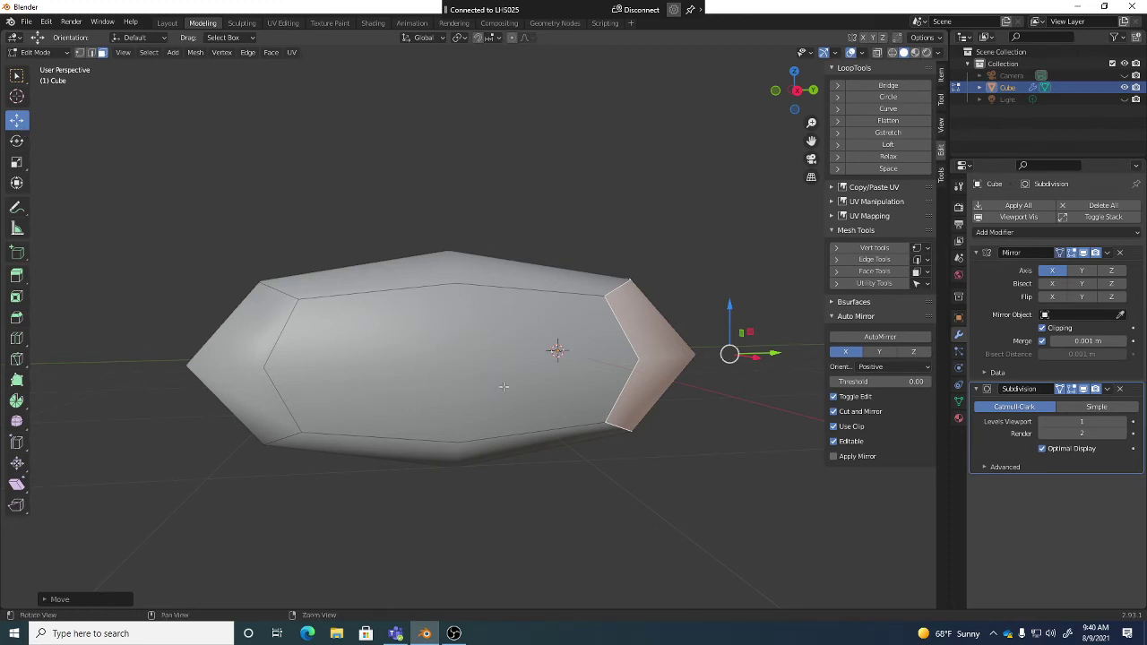
Select the top face, reposition it with two free moves, and clear the selection.
middle_click_drag(504, 387, 531, 266)
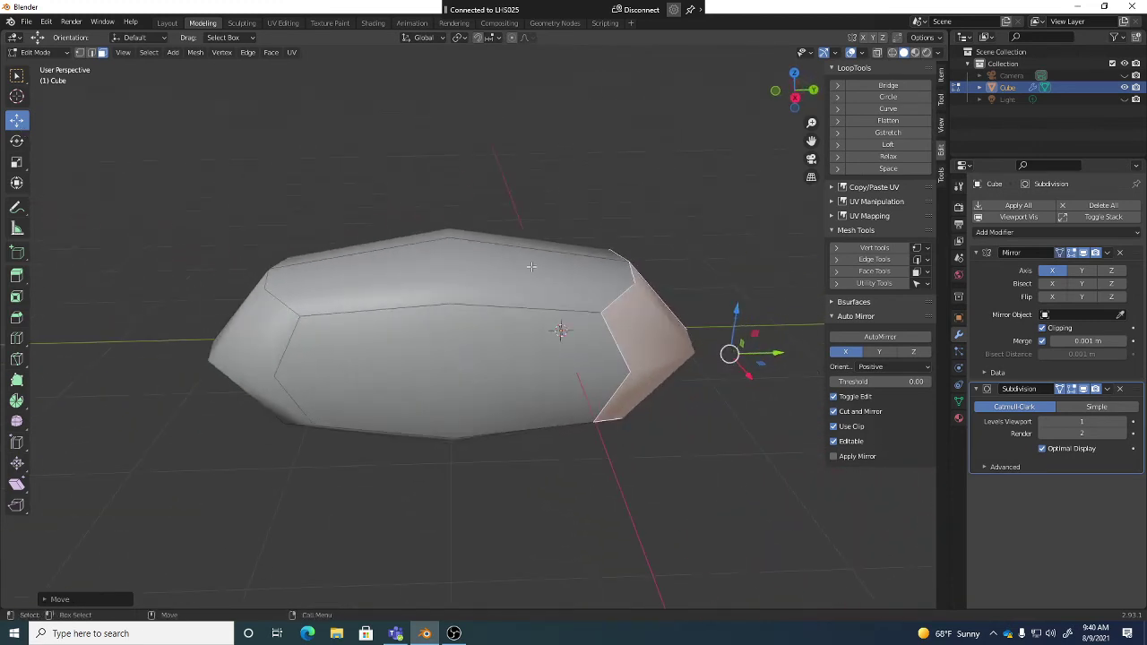
left_click(531, 266)
middle_click_drag(442, 192, 519, 331)
key("g")
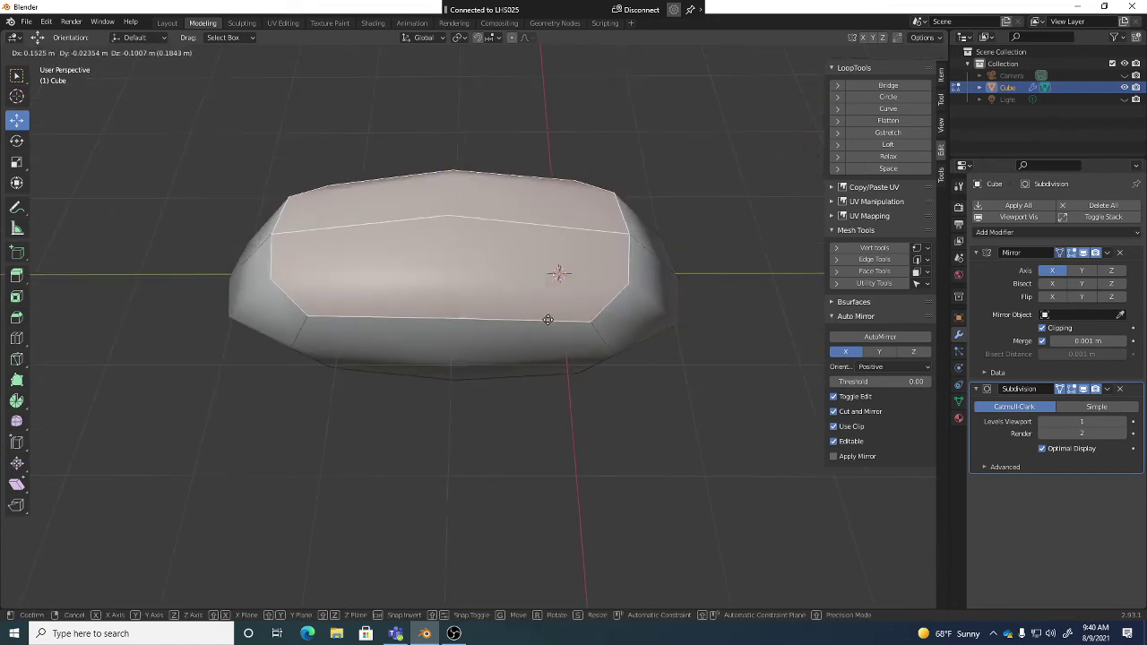
left_click(559, 335)
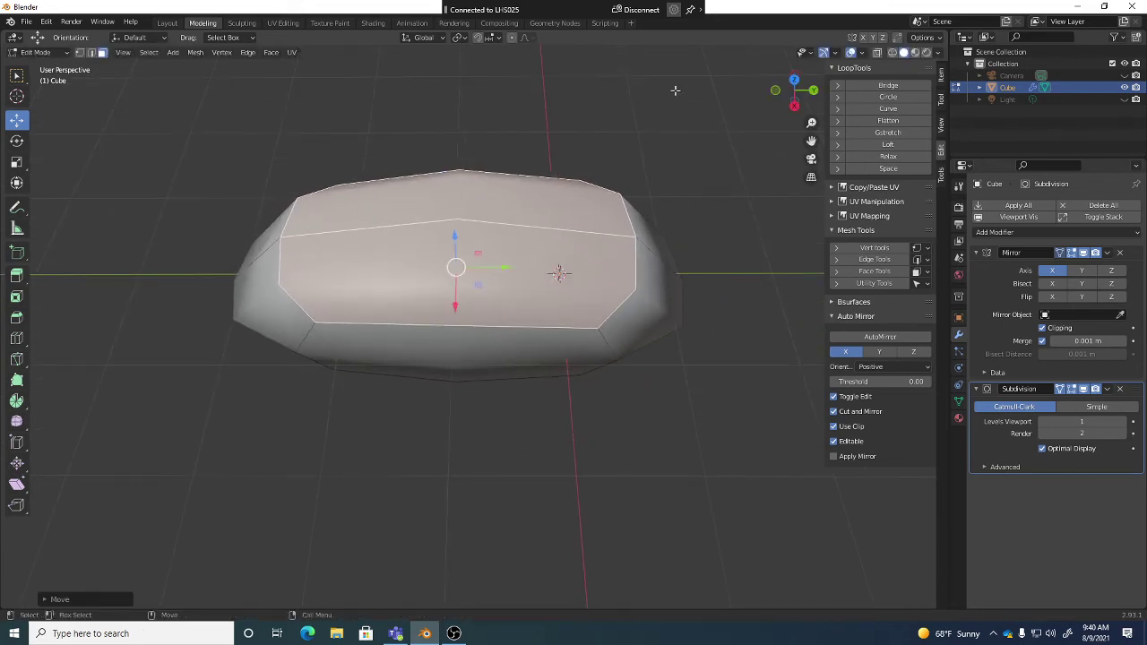
key("g")
left_click(700, 319)
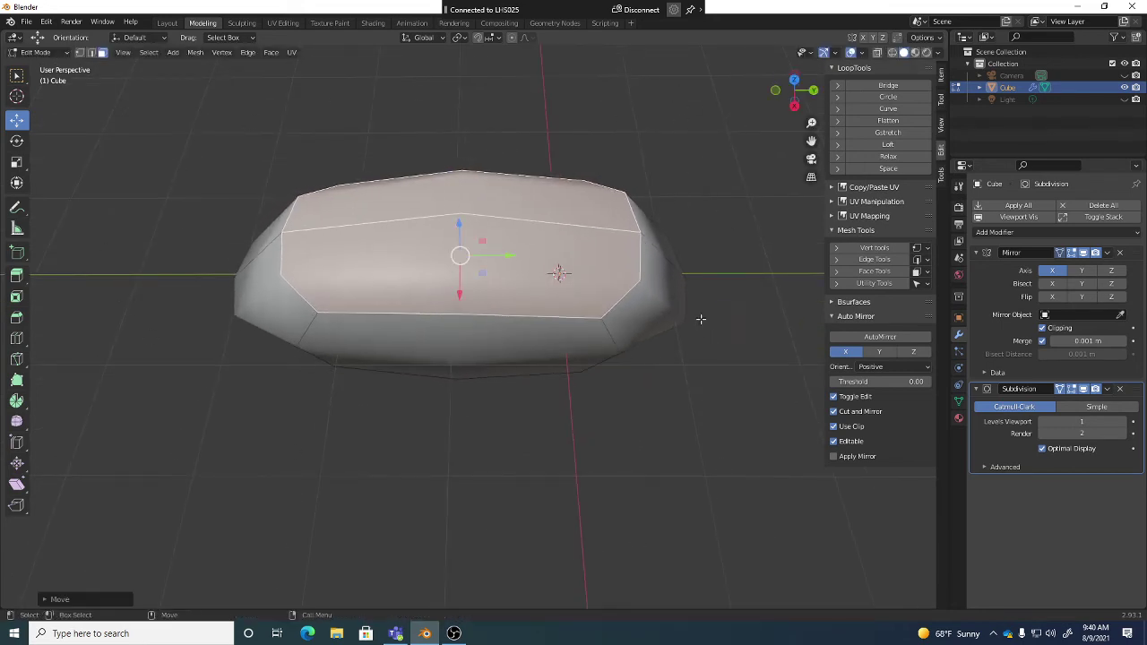
middle_click_drag(701, 319, 713, 242)
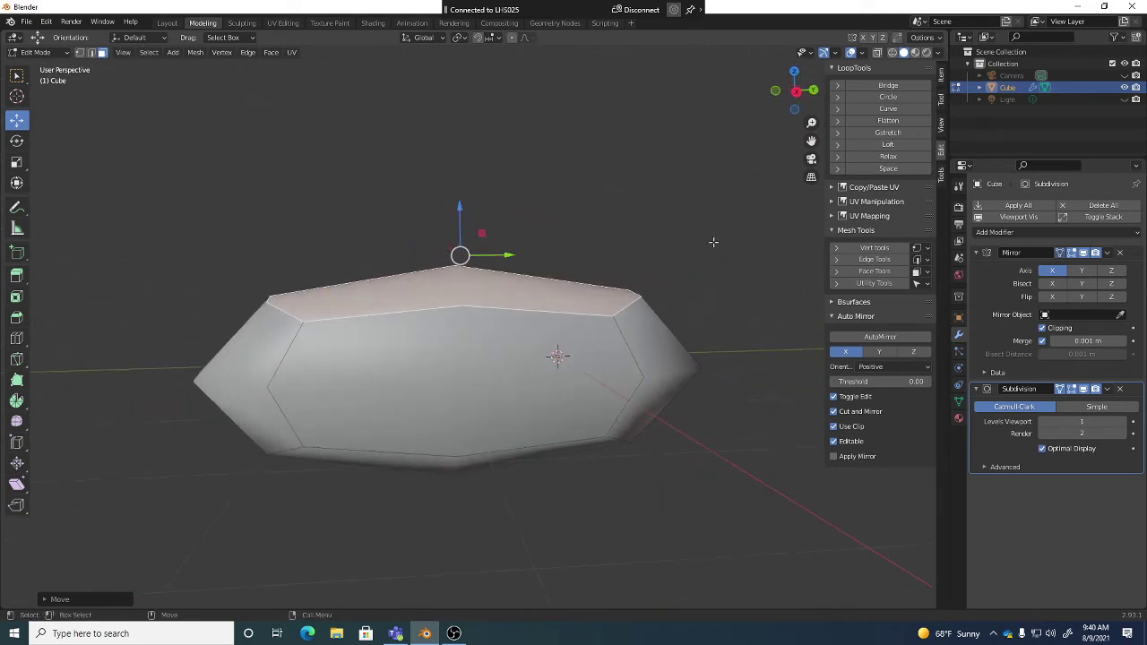
left_click(713, 242)
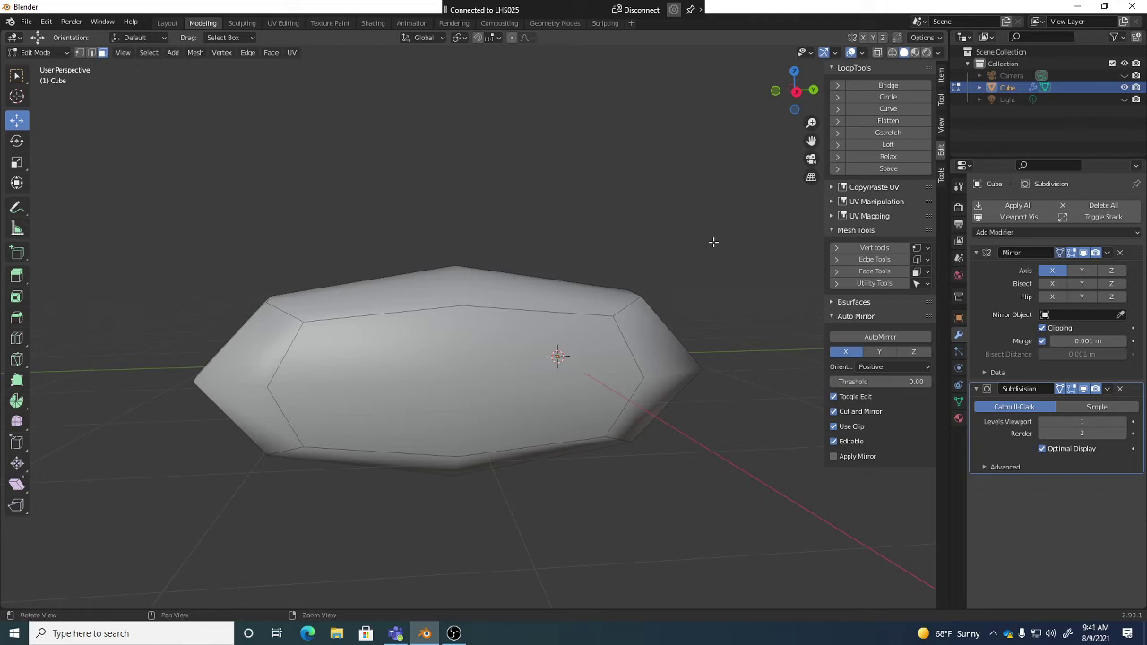
Add a single loop cut around the middle of the elongated shape and inspect it from several angles.
key("ctrl+r")
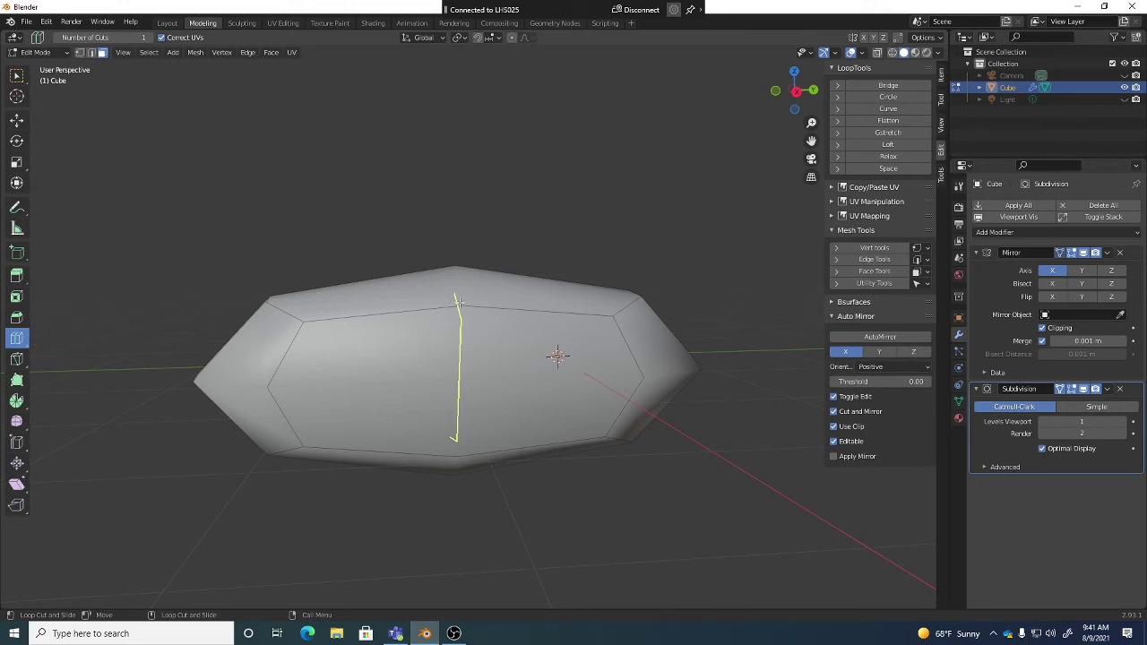
left_click(458, 302)
middle_click_drag(529, 289, 444, 255)
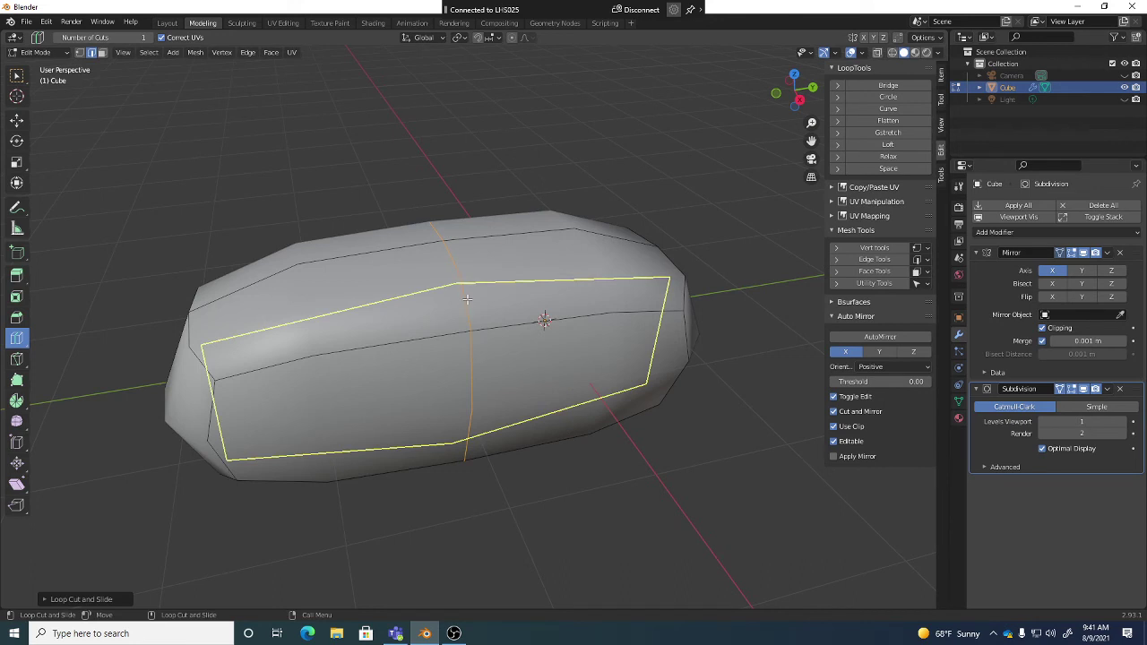
mouse_move(466, 298)
middle_mouse_down()
mouse_move(453, 269)
mouse_move(465, 278)
middle_mouse_up()
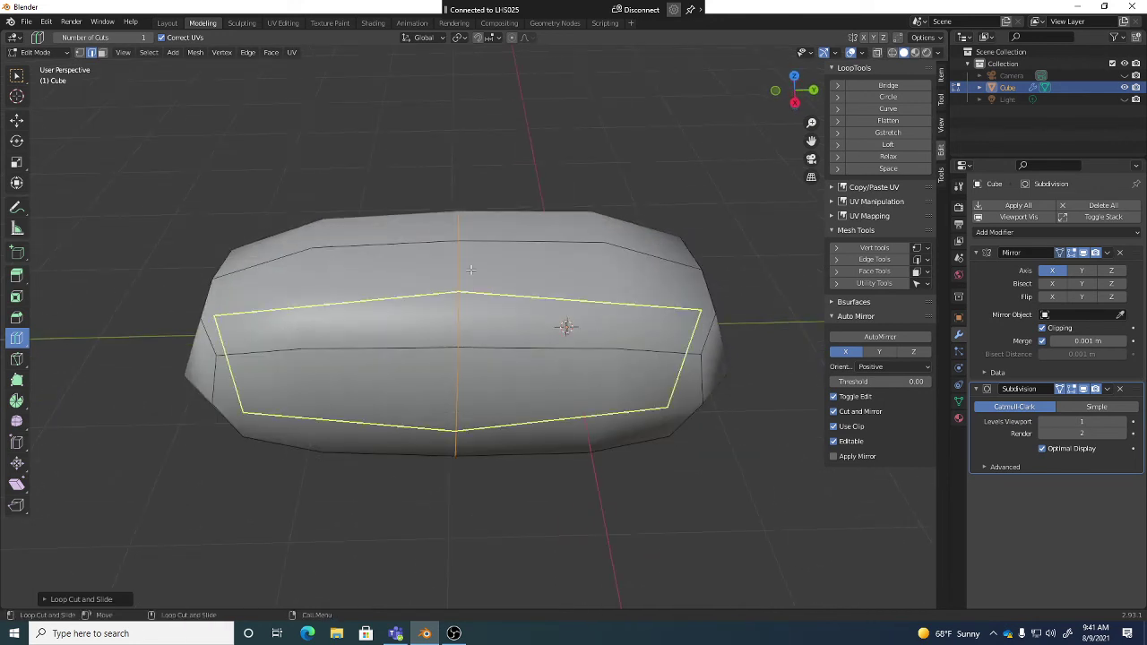
middle_click_drag(568, 260, 581, 313)
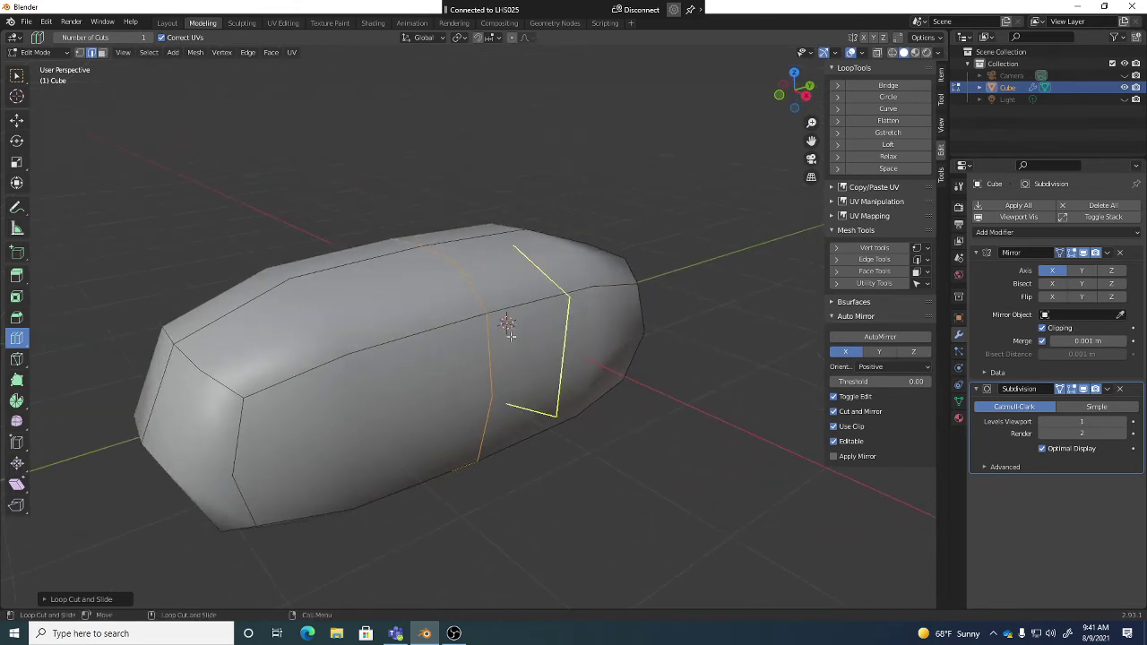
middle_click_drag(513, 335, 558, 275)
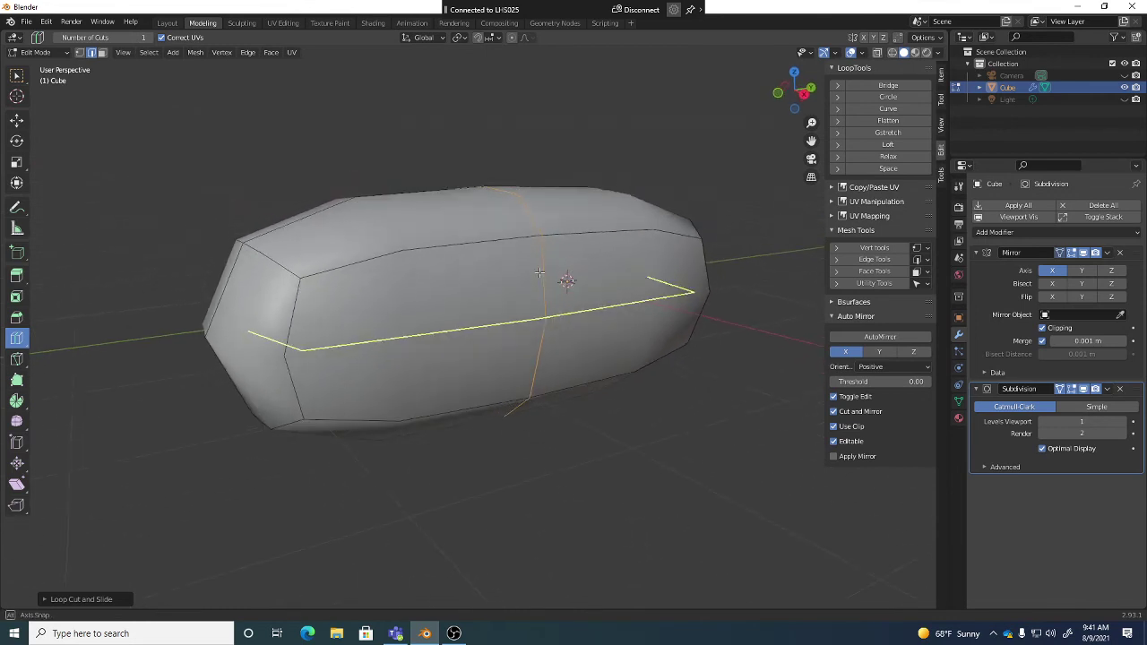
middle_click_drag(612, 333, 586, 267)
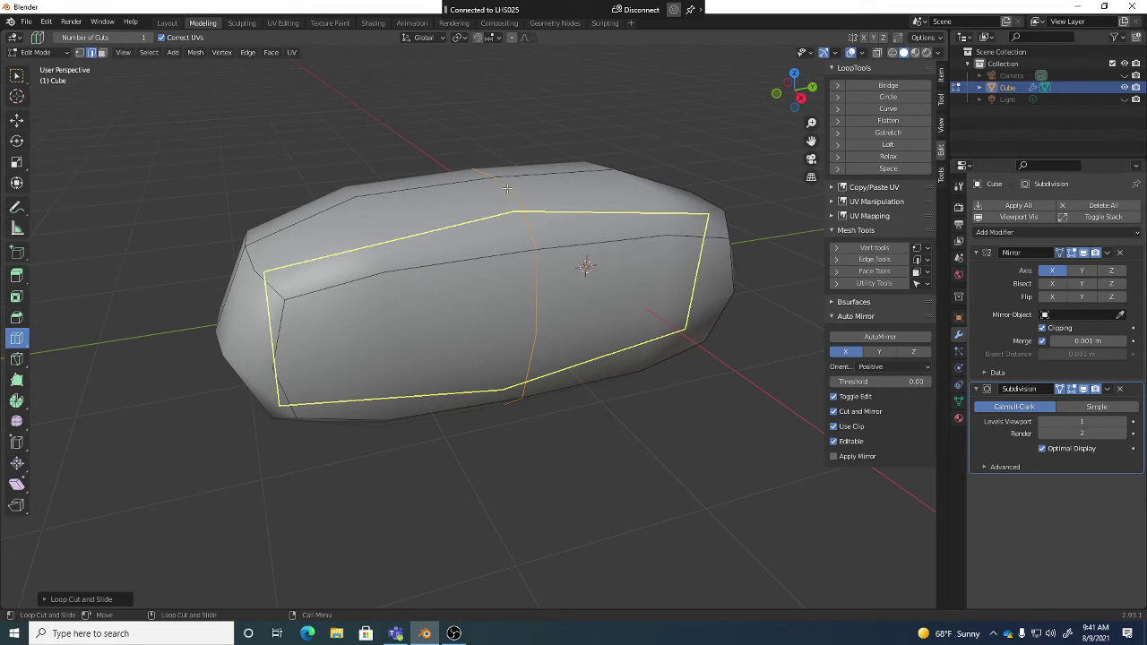
mouse_move(523, 224)
middle_mouse_down()
mouse_move(531, 234)
mouse_move(524, 220)
middle_mouse_up()
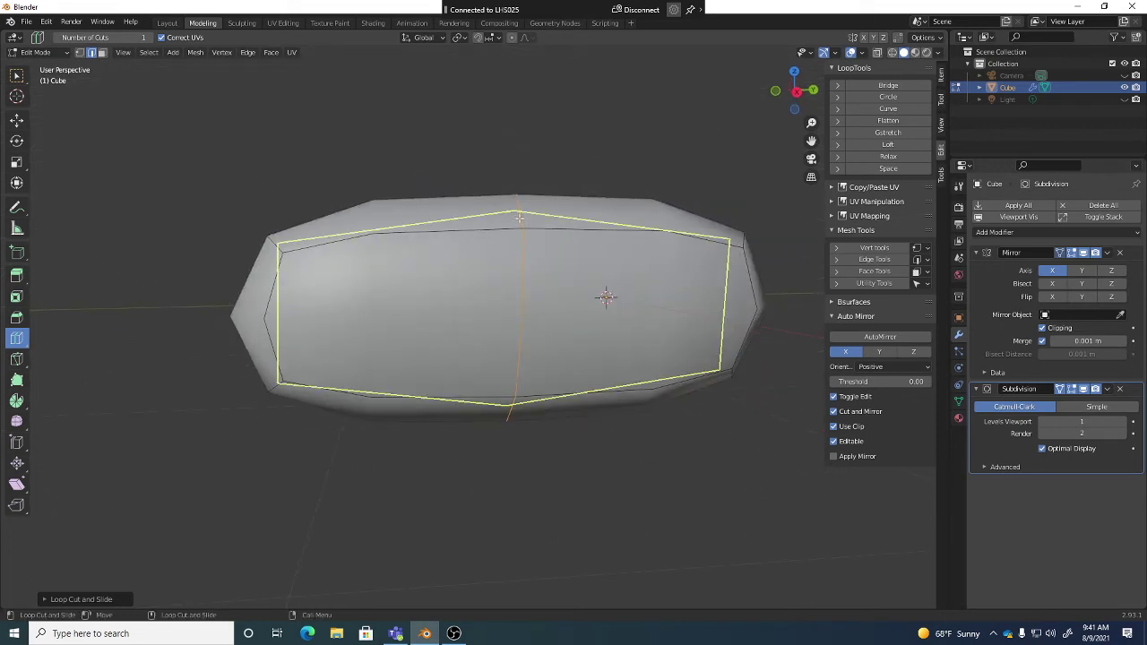
Add one loop cut in each half of the shape, sliding each toward its nearer end.
middle_click_drag(518, 250, 518, 383)
middle_click_drag(512, 303, 419, 284)
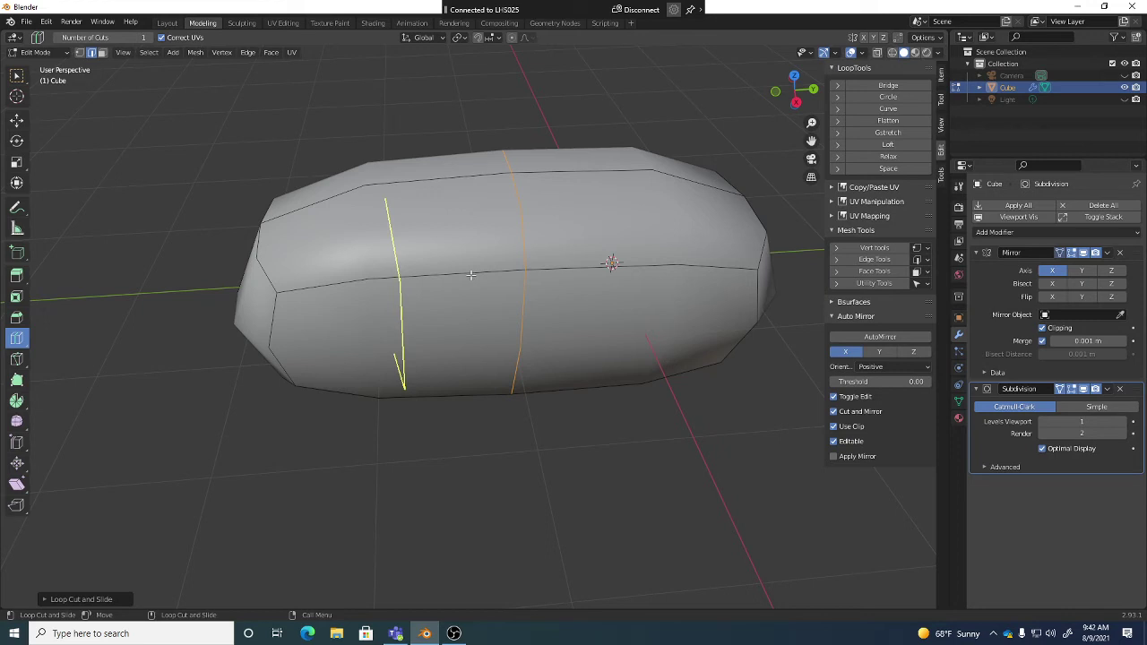
mouse_move(470, 275)
left_mouse_down()
mouse_move(397, 271)
mouse_move(505, 272)
mouse_move(444, 274)
mouse_move(465, 274)
left_mouse_up()
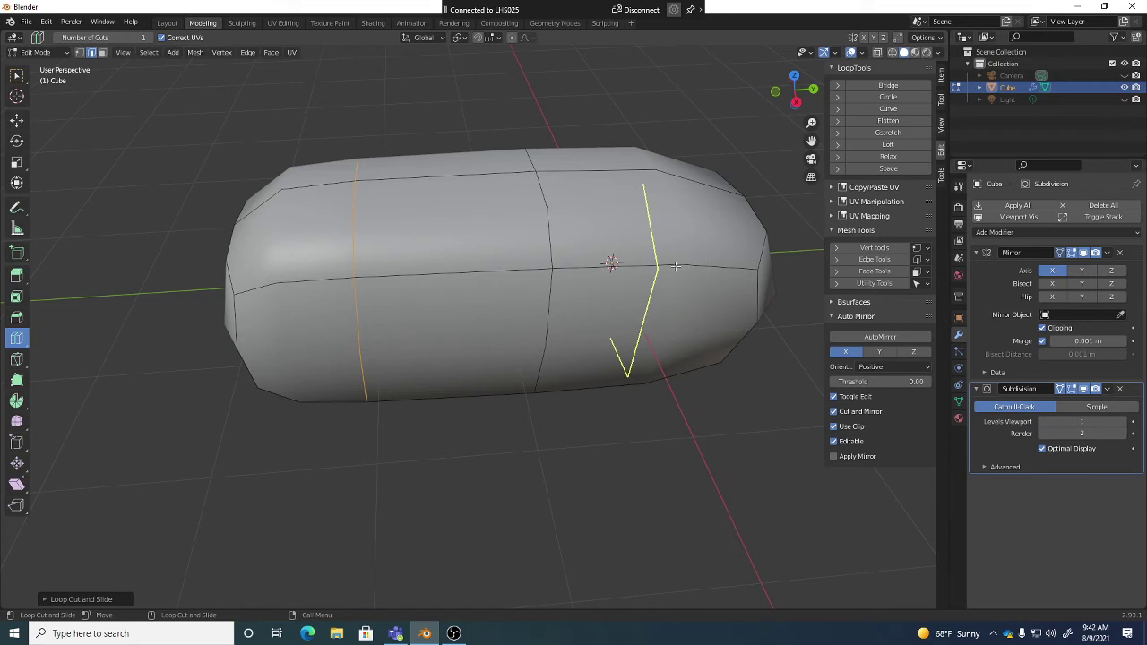
mouse_move(667, 265)
left_mouse_down()
mouse_move(740, 264)
mouse_move(679, 263)
left_mouse_up()
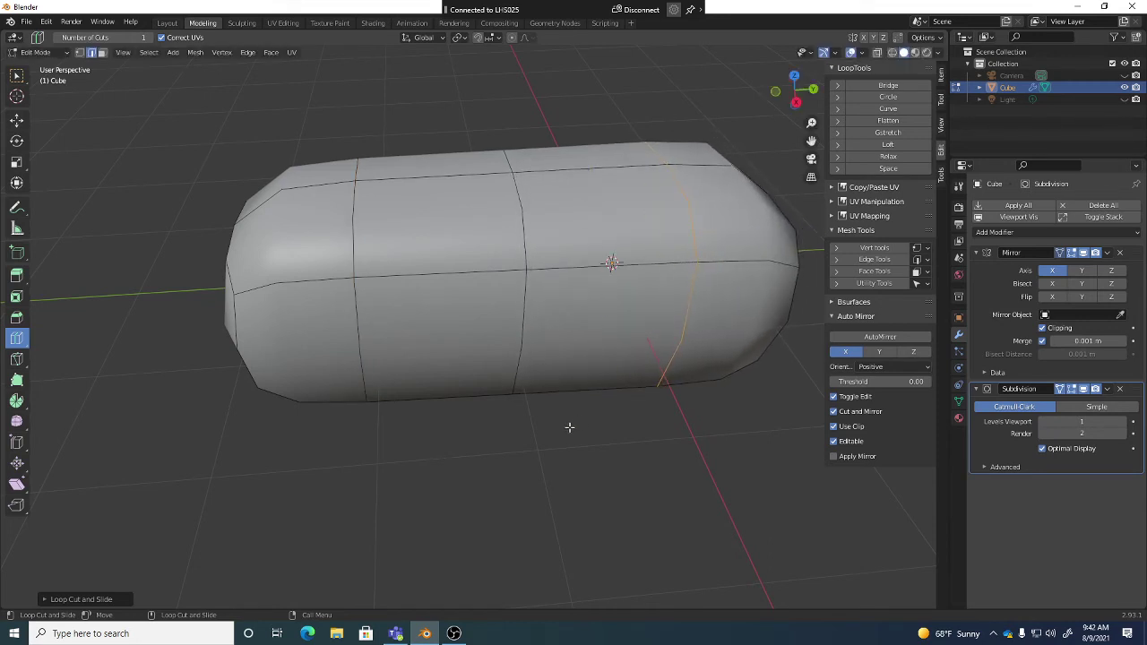
Switch to the Move tool and lower the top edge of the middle loop to dent the upper surface.
middle_click_drag(564, 429, 597, 367)
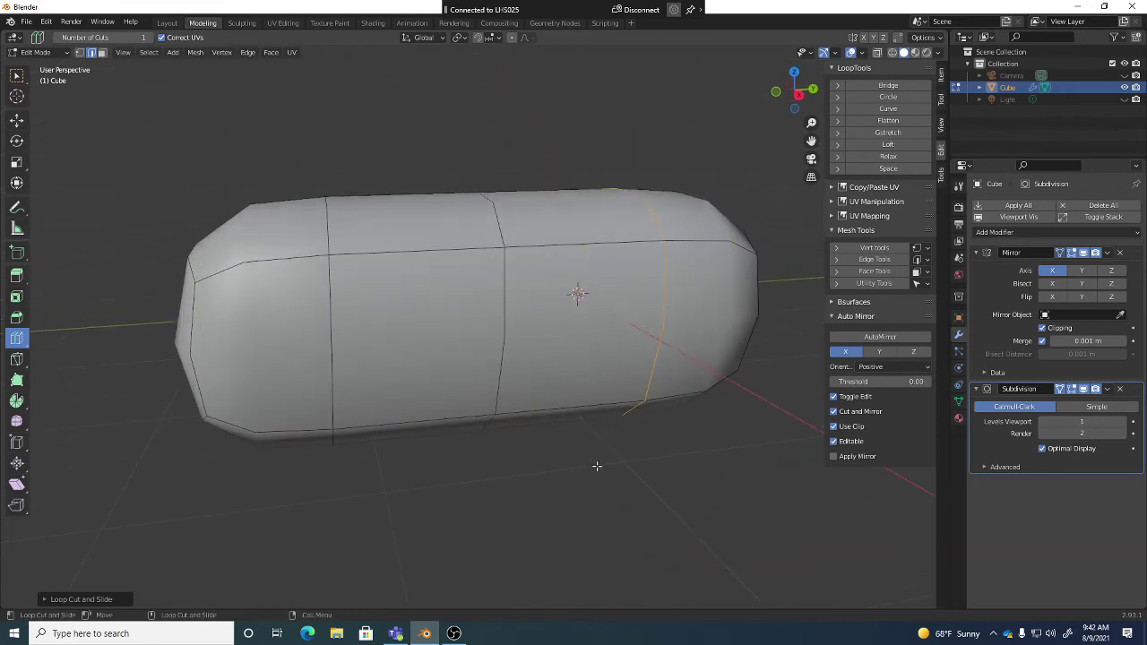
key("w")
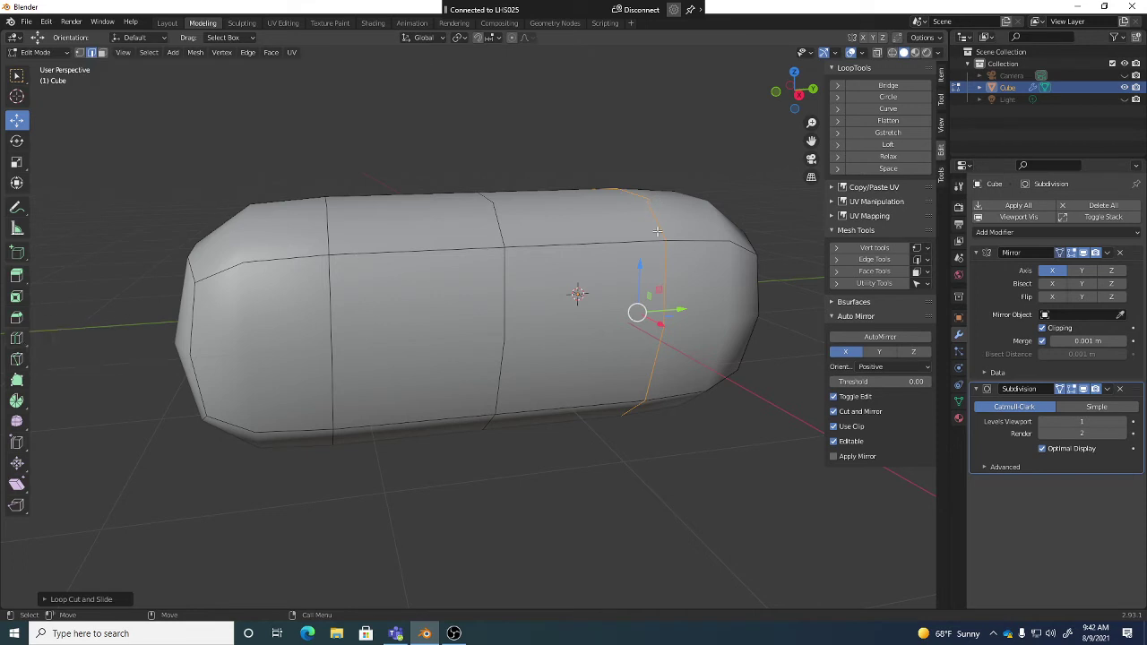
left_click(494, 209)
middle_click_drag(494, 210, 516, 225)
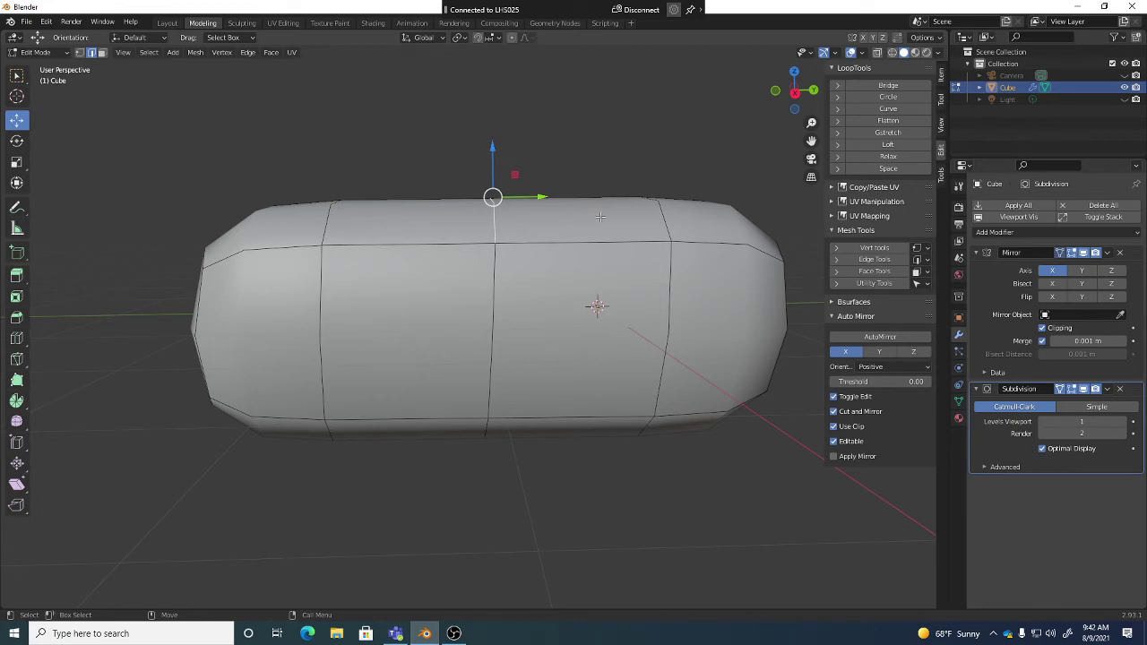
key("g")
key("z")
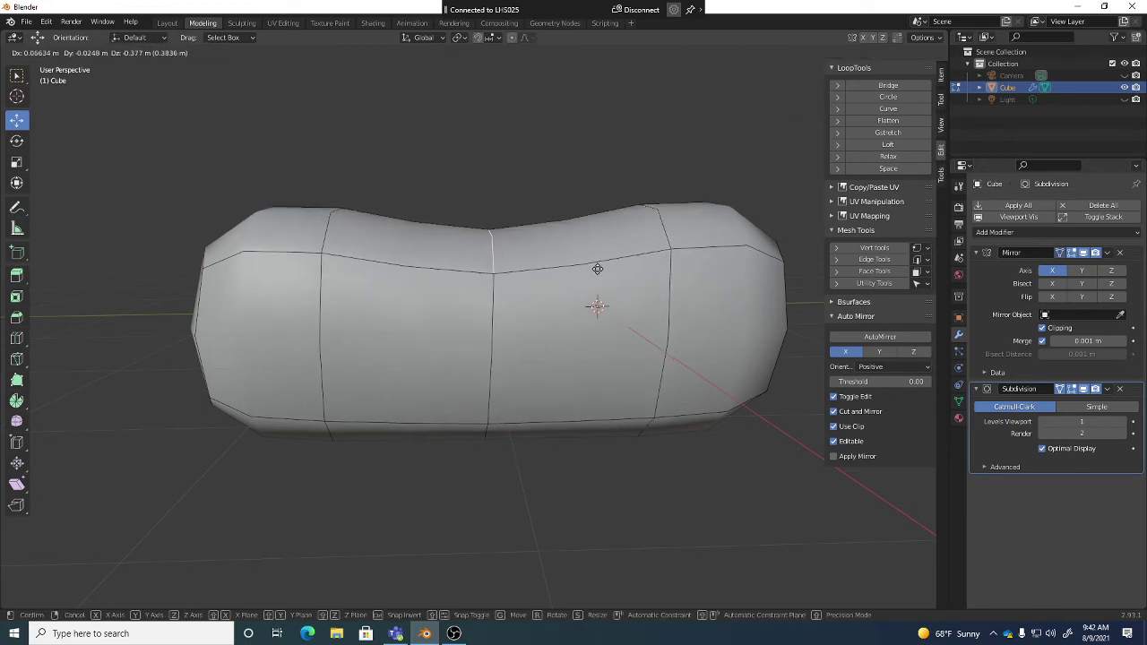
left_click(622, 297)
middle_click_drag(622, 296, 492, 423)
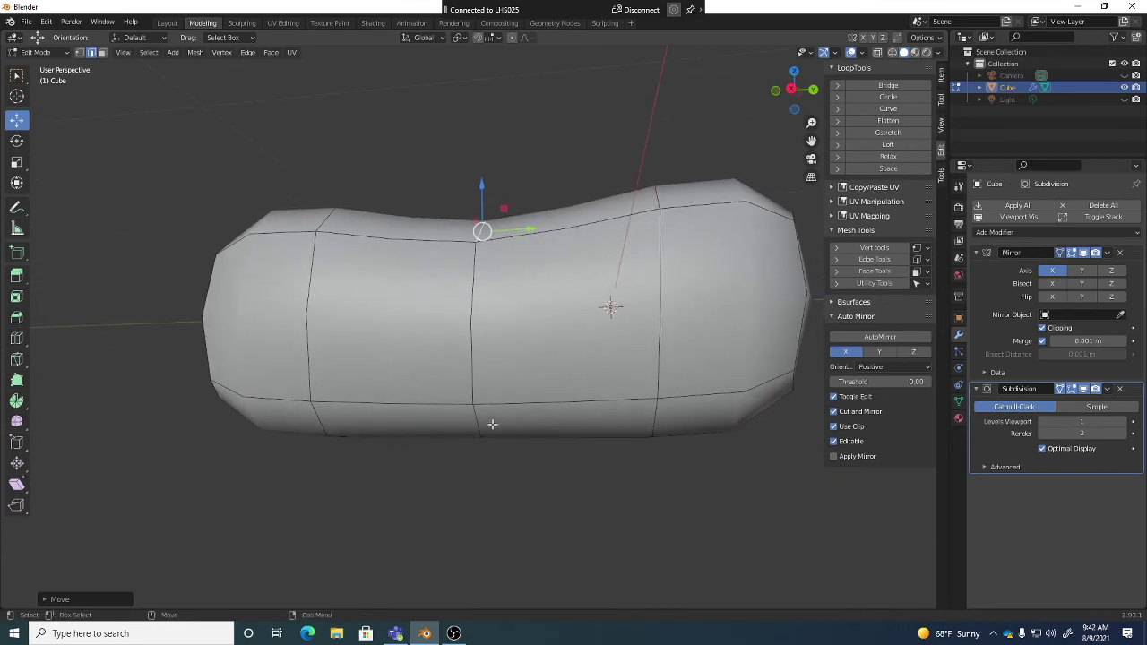
Raise the bottom edge of the middle loop to pinch the waist from below.
left_click(481, 423)
middle_click_drag(559, 410, 578, 394)
key("g")
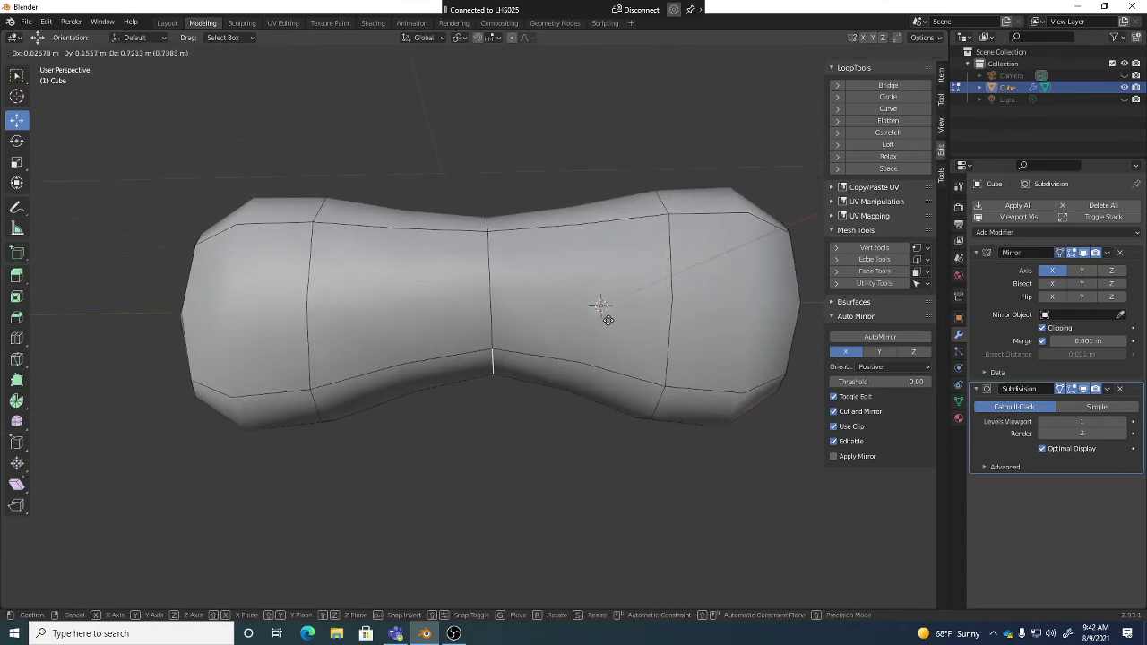
left_click(596, 356)
middle_click_drag(596, 358, 387, 212)
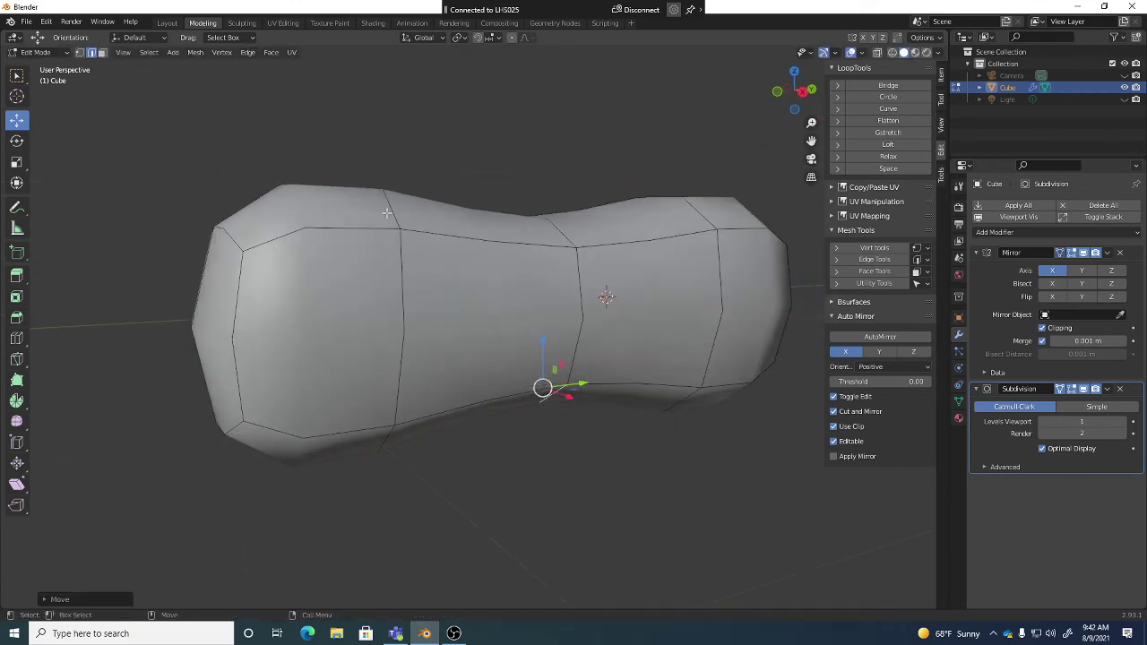
Lower the top edge of the negative Y end and the top edge of the loop nearest to it.
left_click(229, 233, "alt")
middle_click_drag(230, 233, 354, 267)
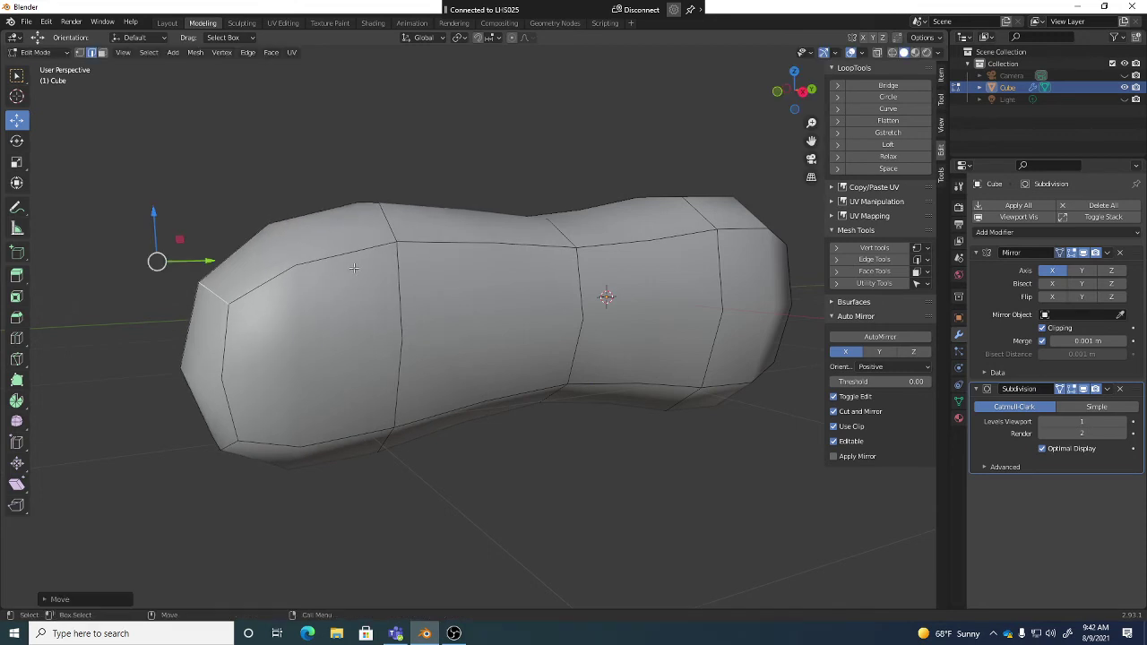
left_click(384, 220)
key("g")
left_click(437, 325)
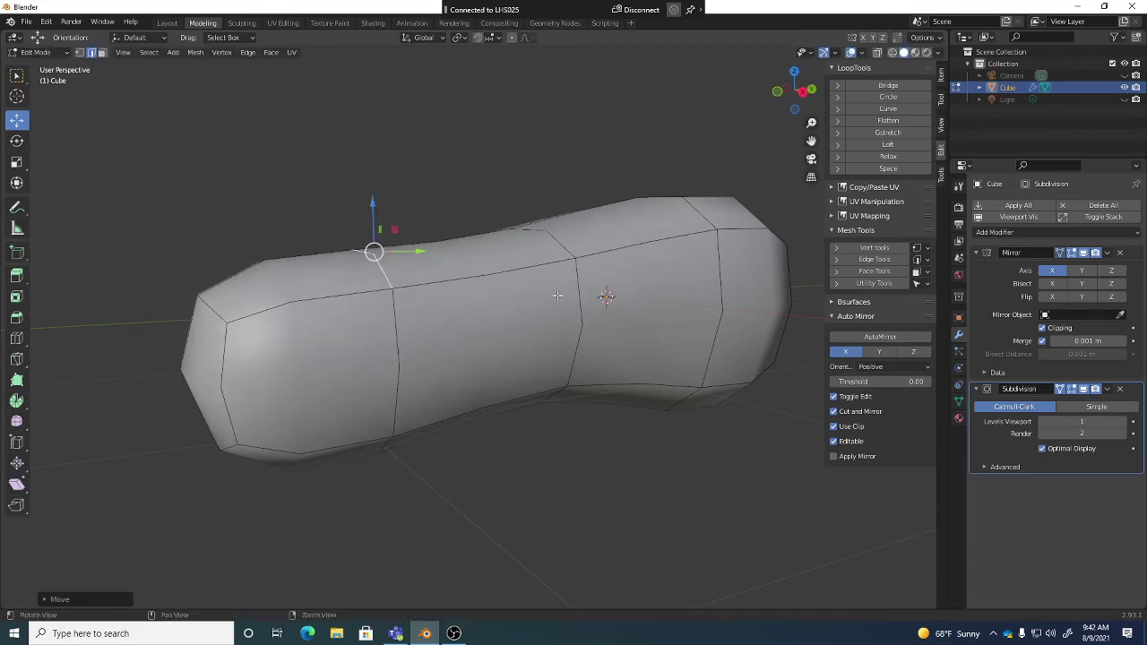
Freely reposition the top edge of the middle loop to smooth the slope, and view the shape from above.
middle_click_drag(558, 295, 509, 289)
left_click(585, 235)
key("g")
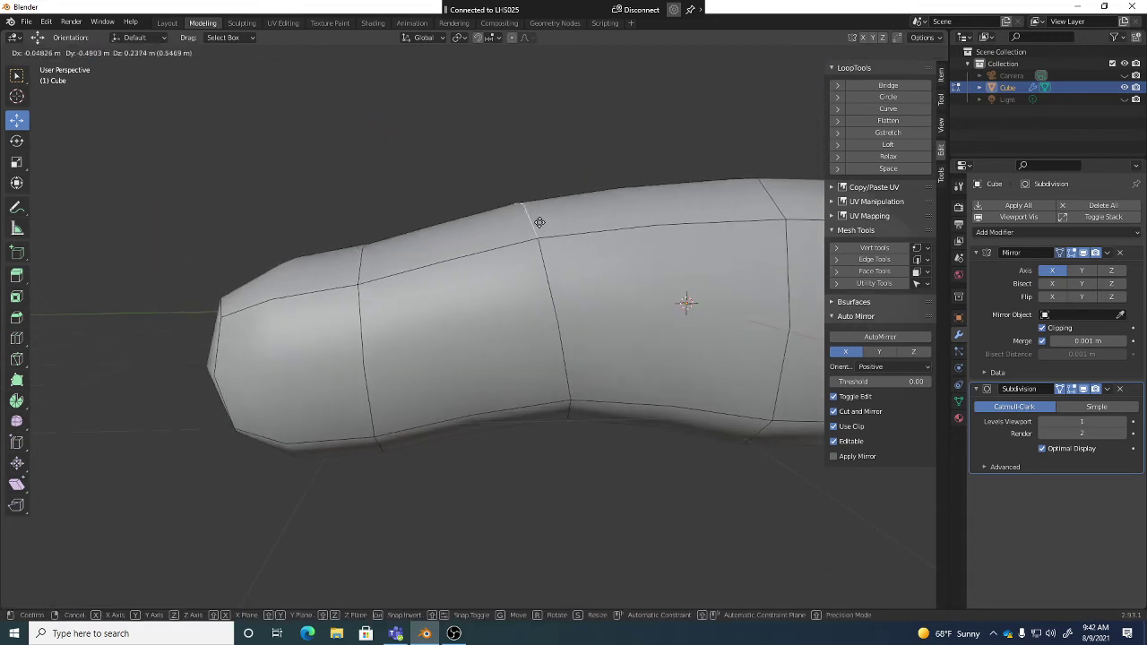
left_click(584, 259)
middle_click_drag(584, 259, 489, 317, "shift")
middle_click_drag(452, 365, 392, 311)
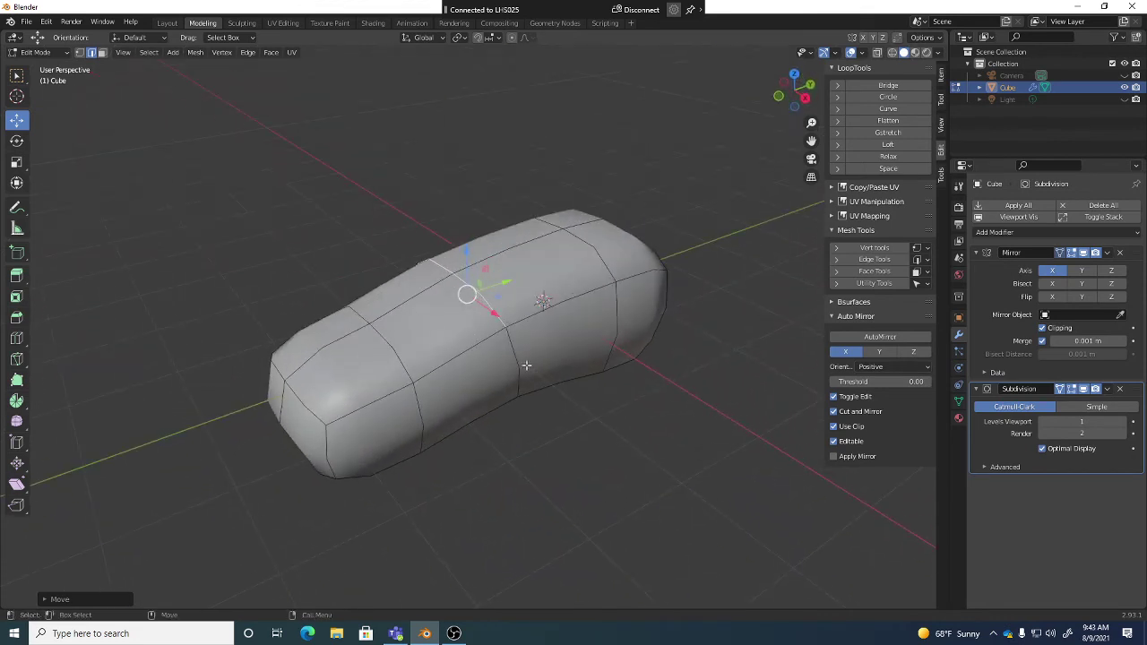
Move the middle loop's side edge inward along X, and move the side edge of the loop near the positive Y end outward.
middle_click_drag(526, 365, 550, 389)
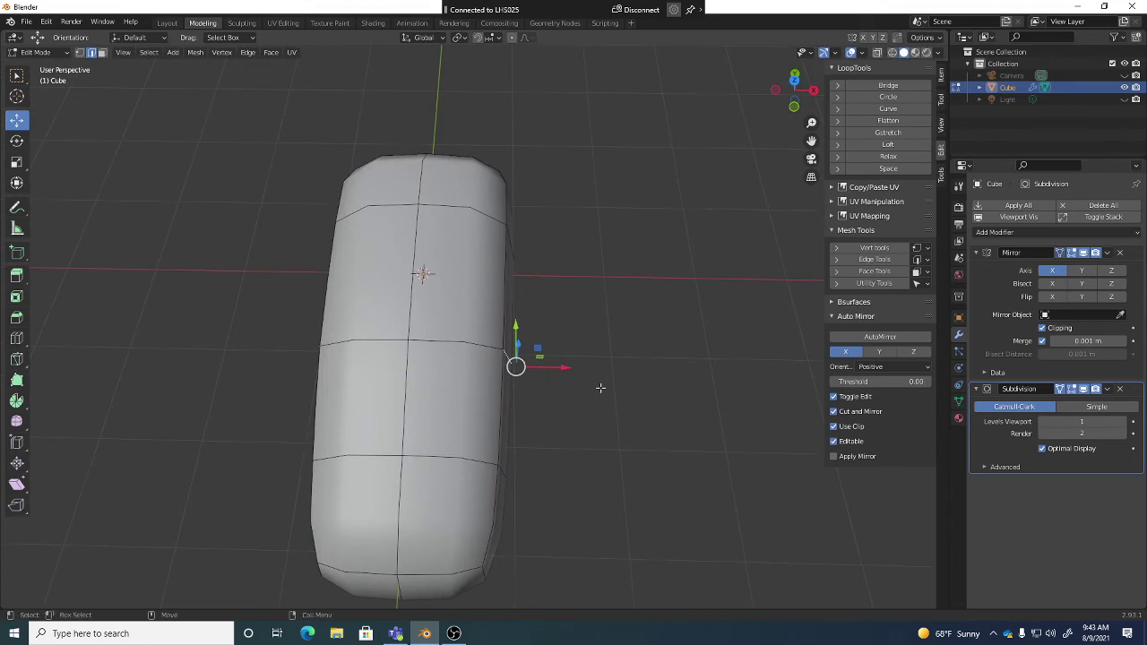
key("g")
key("x")
left_click(558, 397)
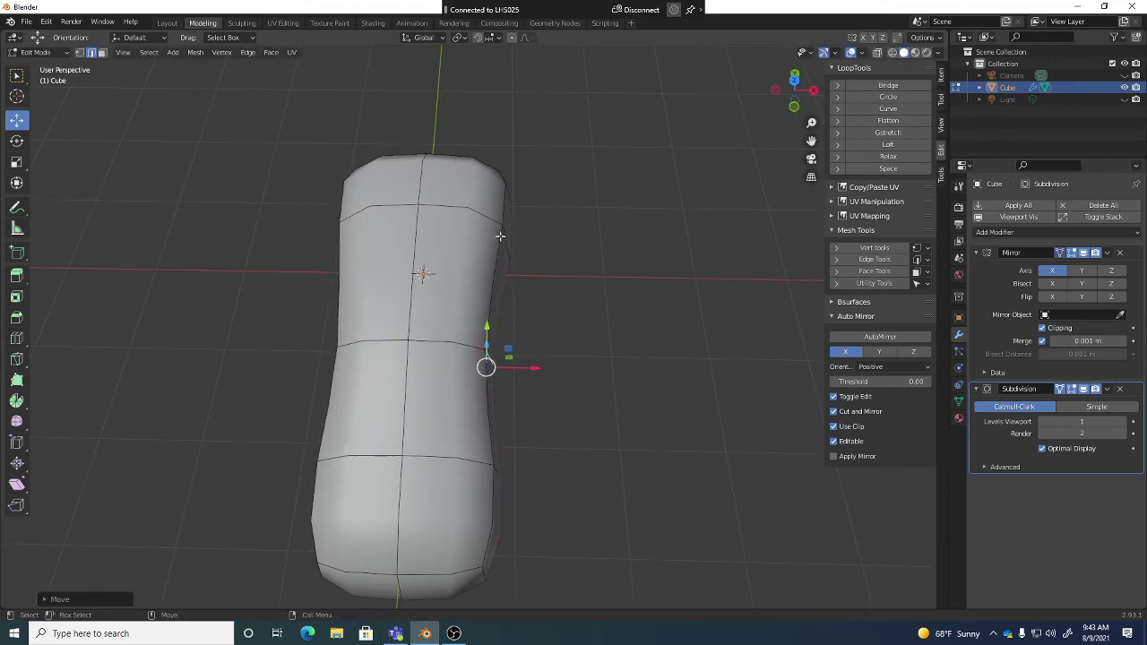
key("g")
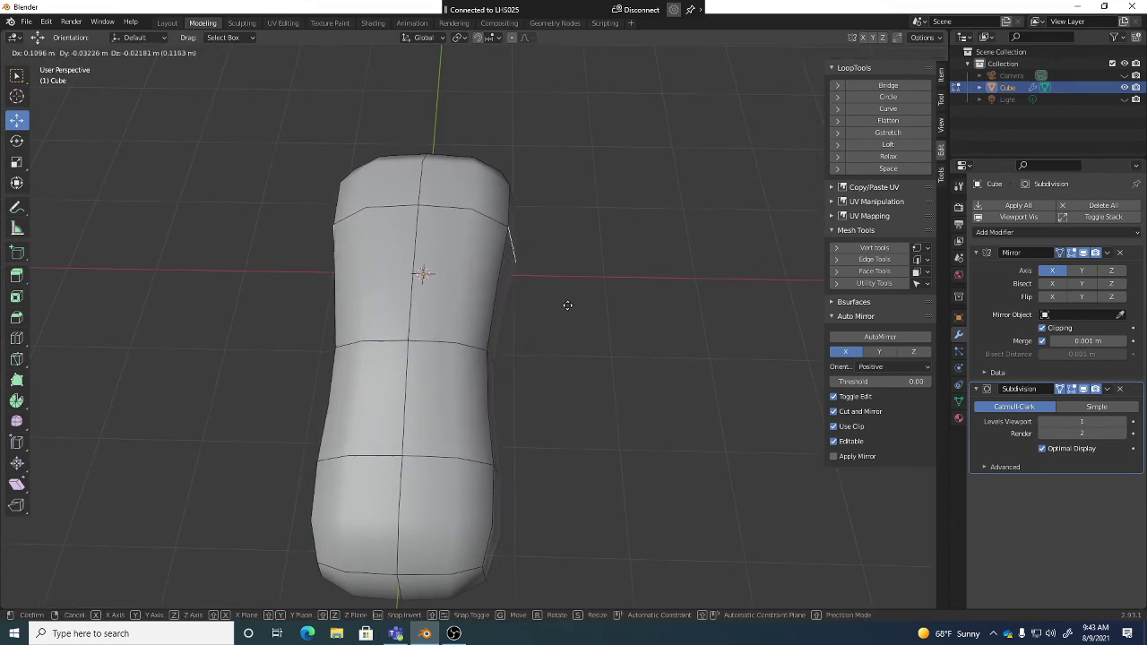
left_click(583, 314)
middle_click_drag(639, 341, 519, 188)
Compare selecting the edge loop near the positive Y end with selecting a single lengthwise edge beside it.
left_click(520, 184)
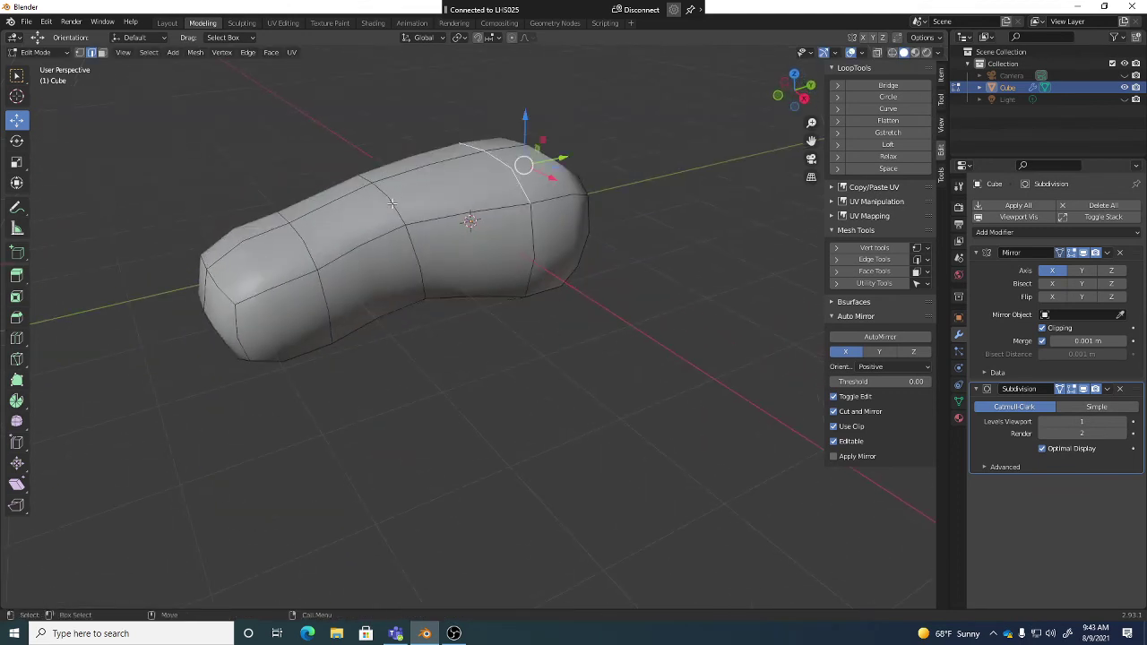
left_click(392, 204)
left_click(489, 211)
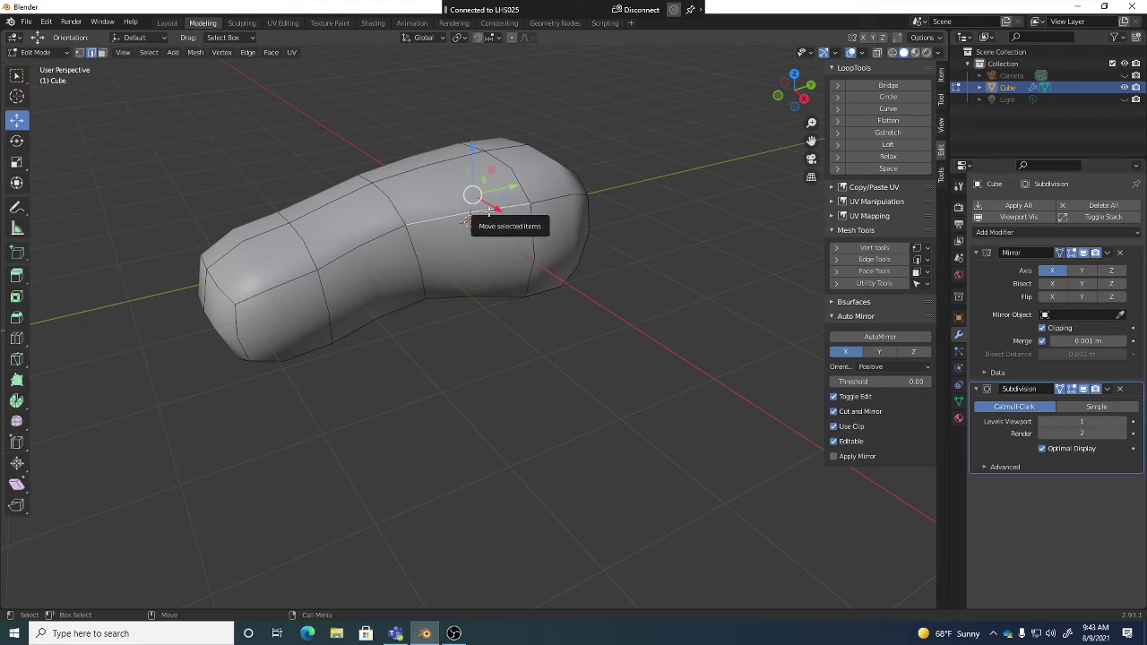
middle_click_drag(489, 213, 529, 215)
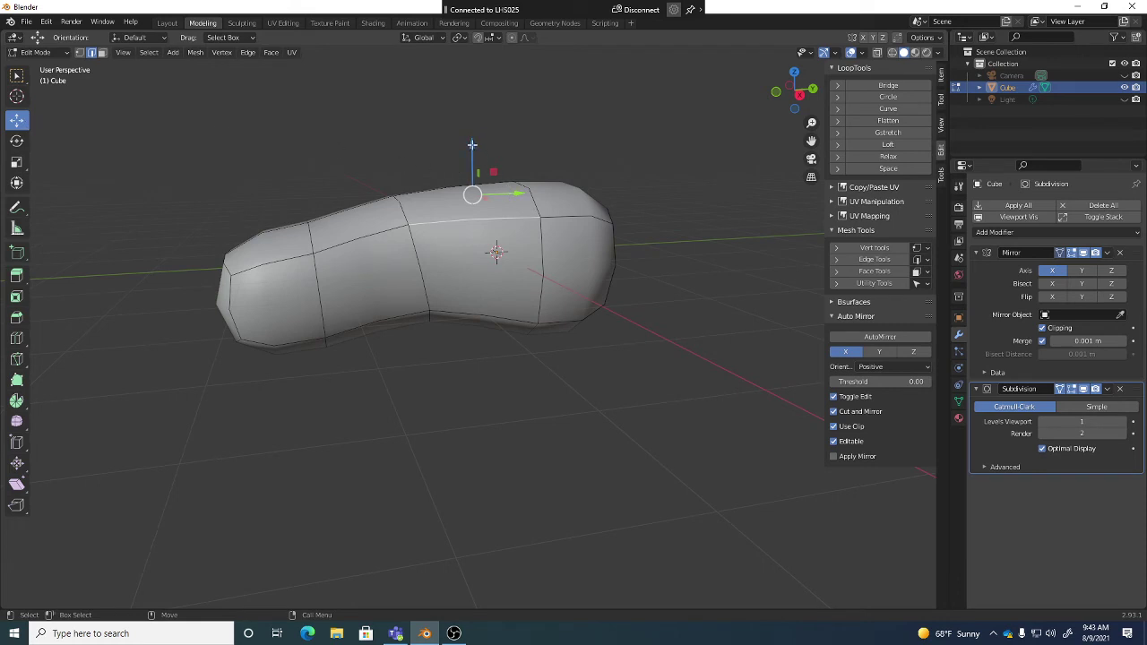
Lower the top edge of the positive Y end and inspect the shape from above, the front and the side.
middle_click_drag(514, 204, 674, 239)
key("g")
left_click(508, 241)
left_click(653, 220)
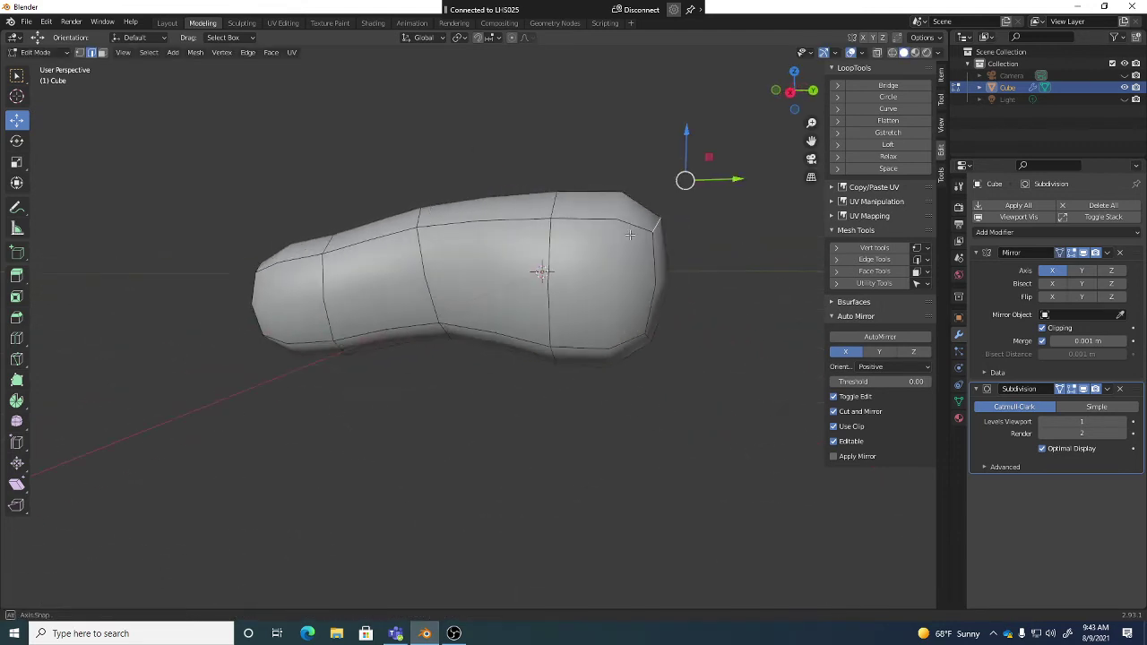
key("g")
left_click(689, 287)
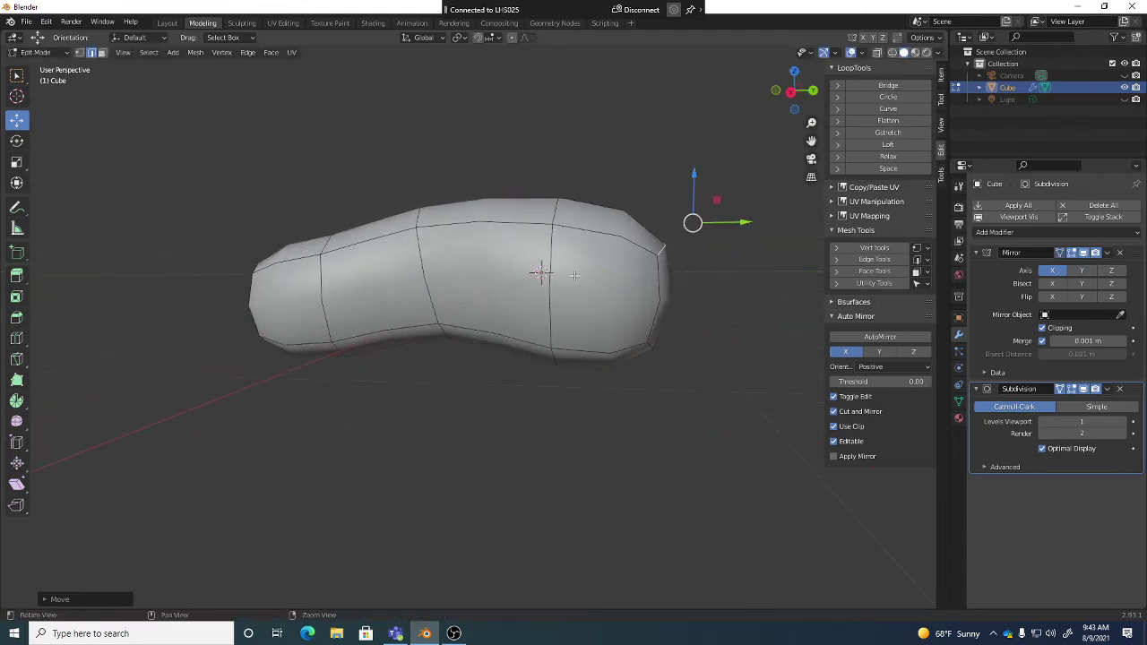
middle_click_drag(689, 287, 621, 256)
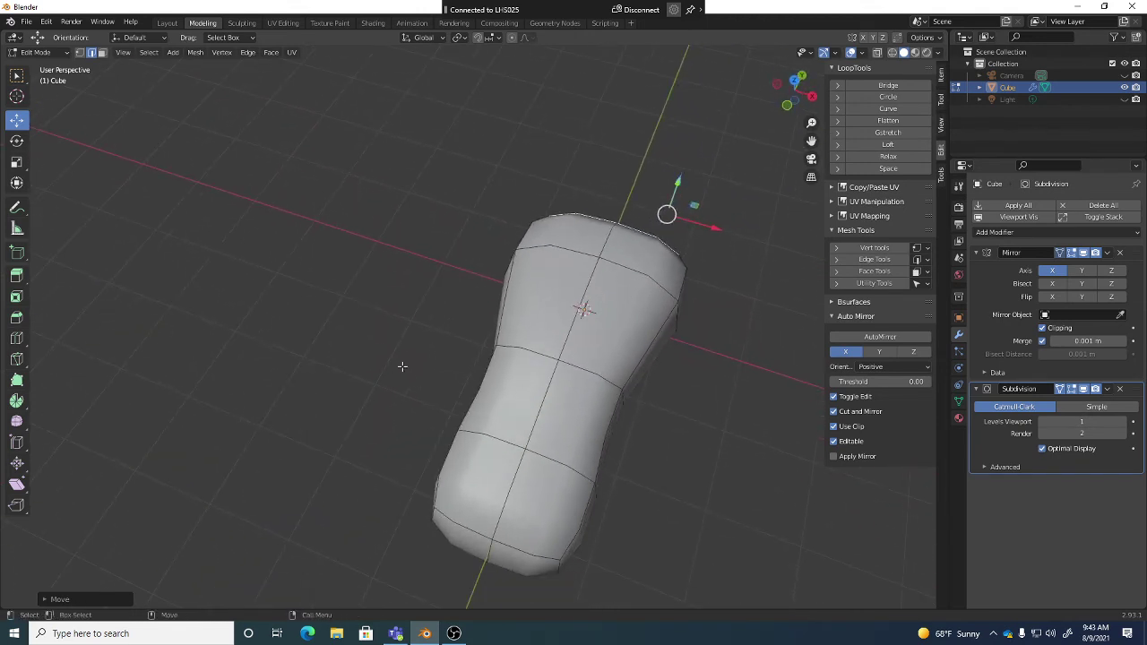
middle_click_drag(612, 341, 573, 269)
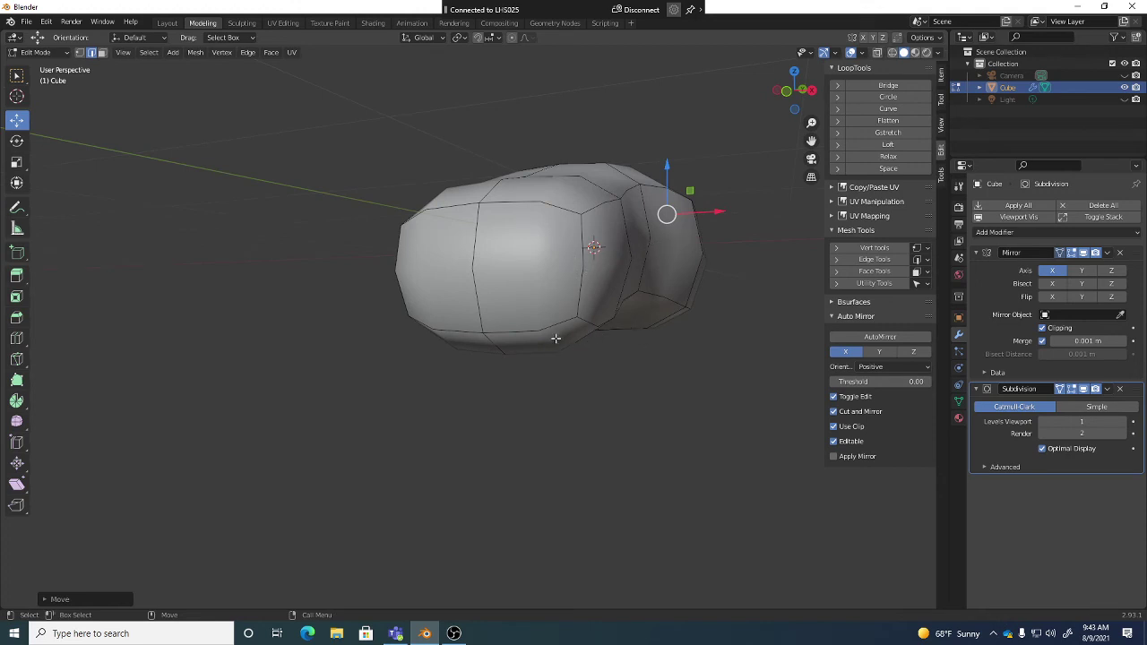
middle_click_drag(690, 296, 672, 336)
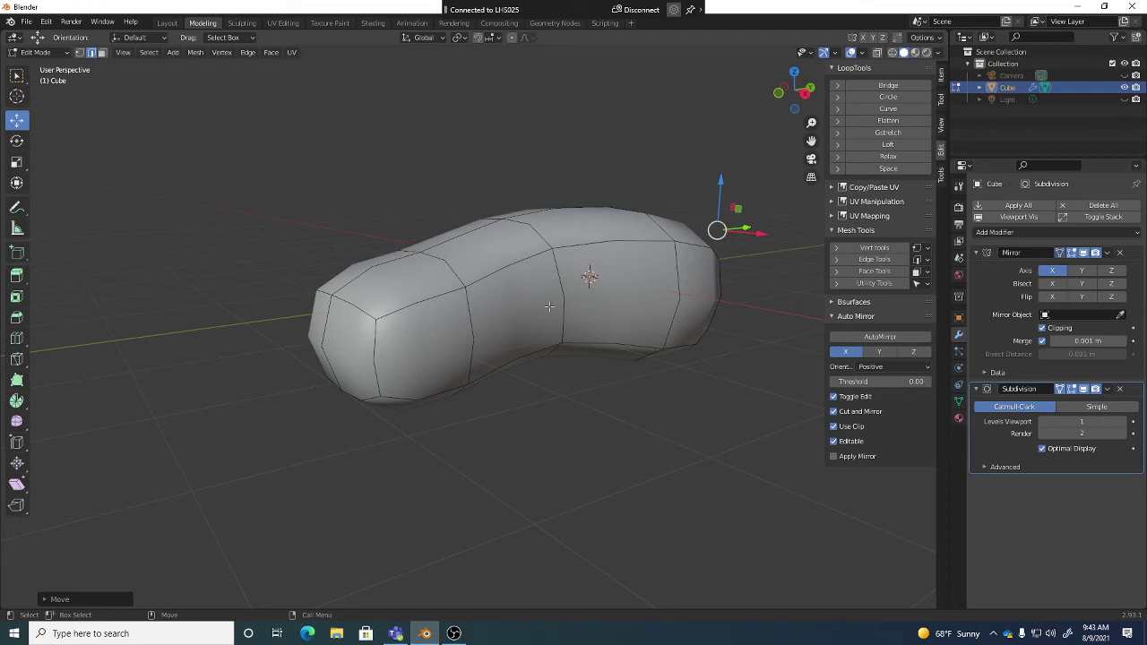
Add one horizontal loop cut lengthwise around the middle of the shape's sides, and return to the Move tool.
key("ctrl+r")
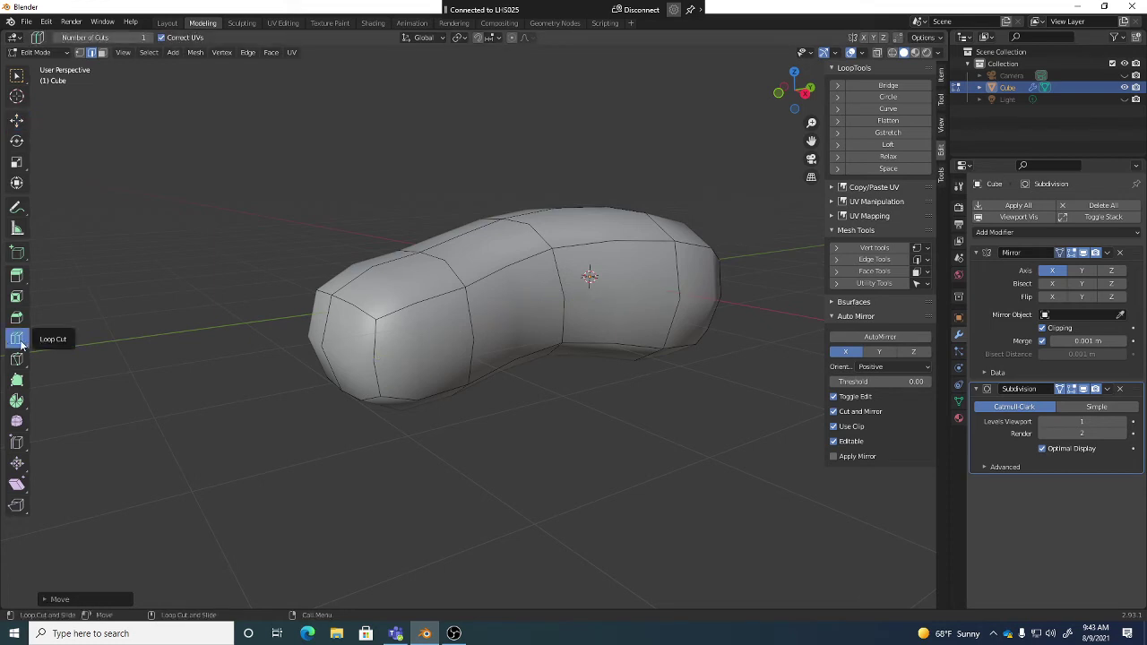
left_click(456, 345)
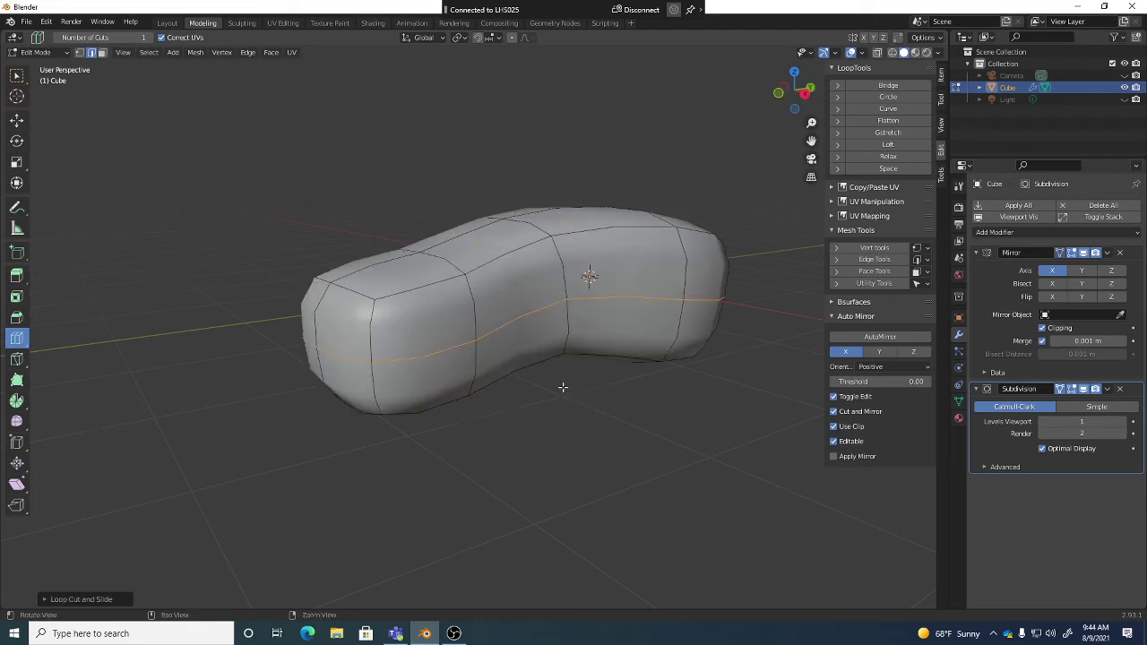
left_click_drag(563, 387, 493, 375, "alt")
key("w")
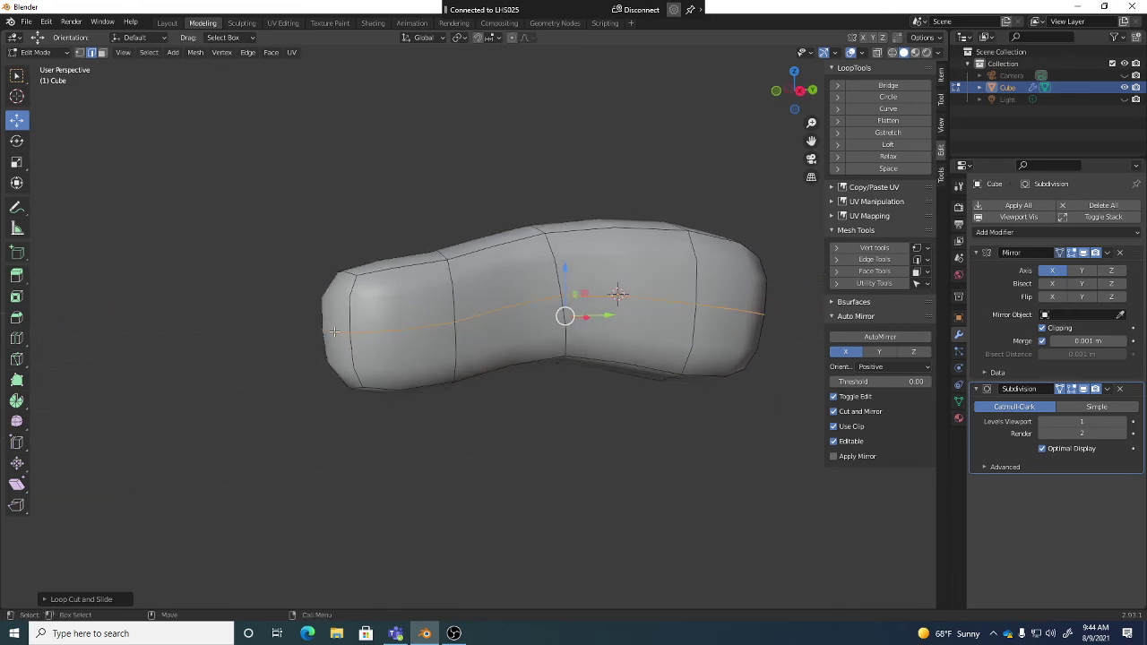
Reposition the horizontal loop's edge at each end of the shape to round off the ends.
left_click(333, 331)
middle_click_drag(408, 360, 381, 387)
left_click_drag(647, 344, 584, 336, "alt")
left_click(678, 337)
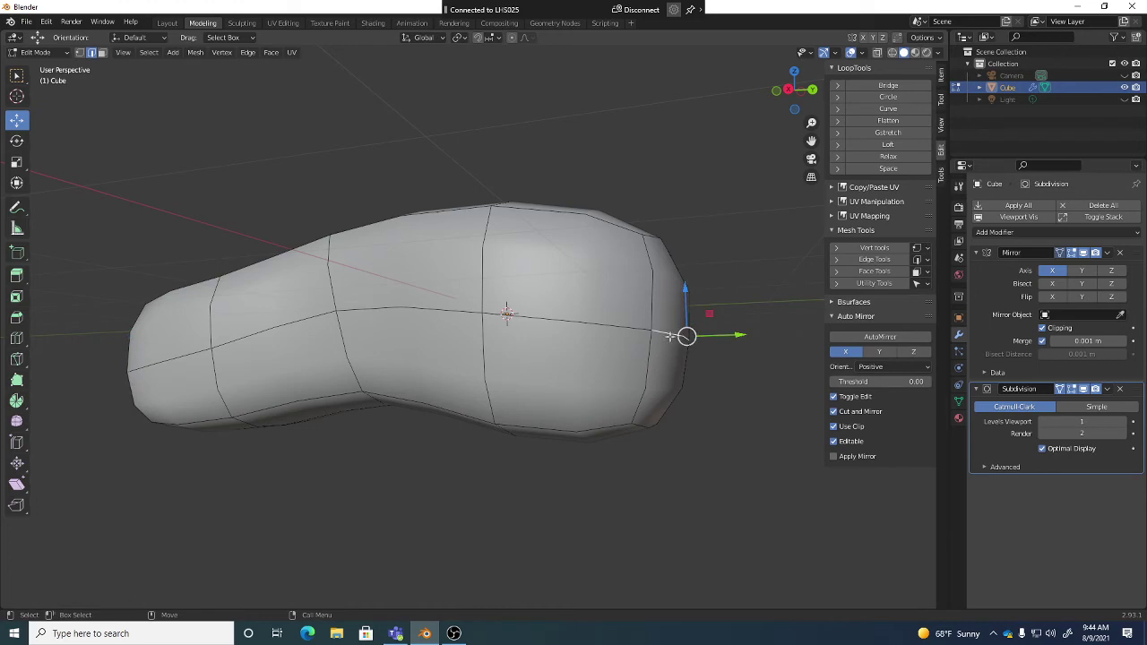
middle_click_drag(674, 360, 710, 397)
left_click_drag(641, 379, 671, 394, "alt")
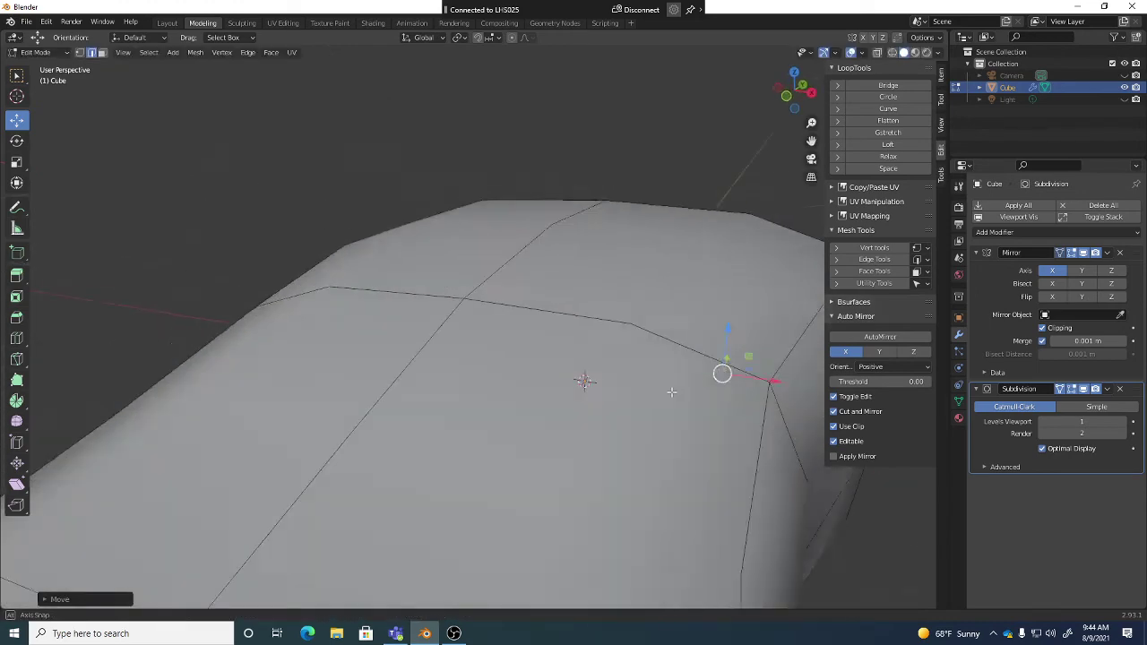
right_click_drag(671, 394, 607, 363, "alt")
left_click_drag(623, 354, 643, 339, "alt")
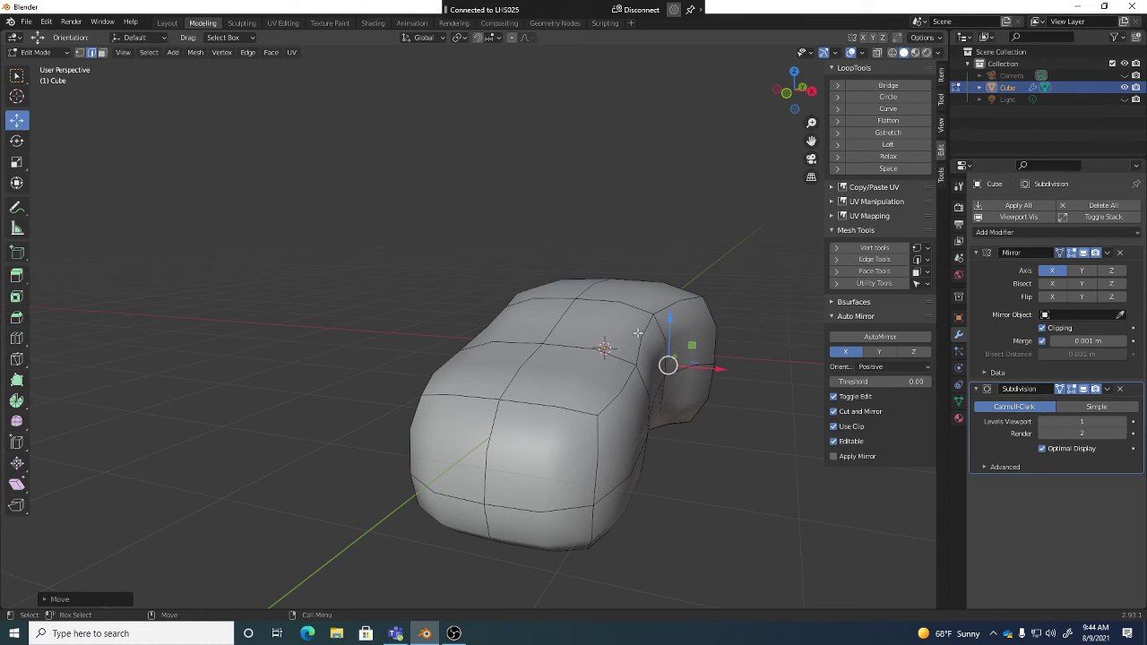
Select the upper lengthwise edge loop along the shoulder and move it inward and slightly down to round the body.
left_click(642, 336, "alt")
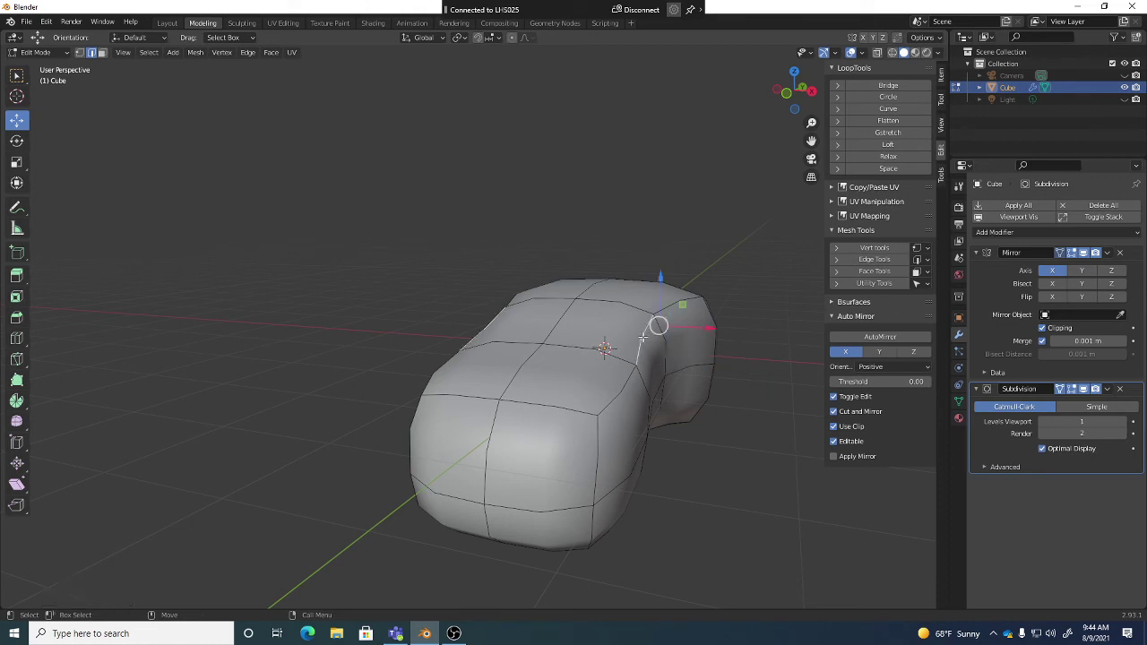
left_click_drag(697, 373, 712, 352, "alt")
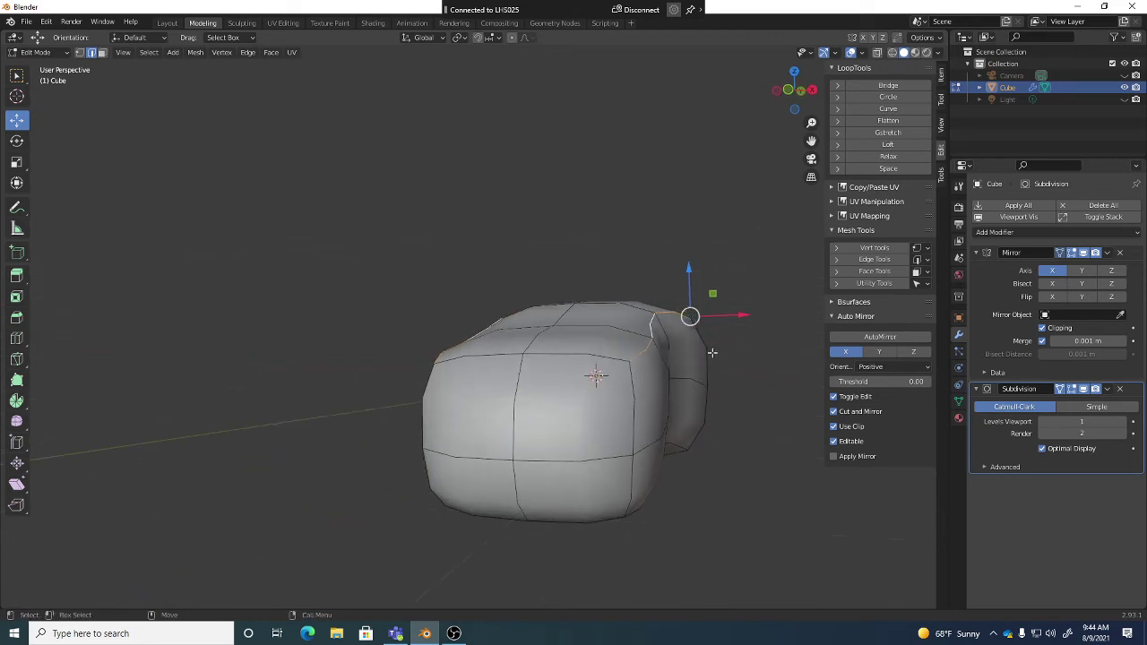
key("g")
left_click(700, 375)
middle_click_drag(699, 381, 651, 345)
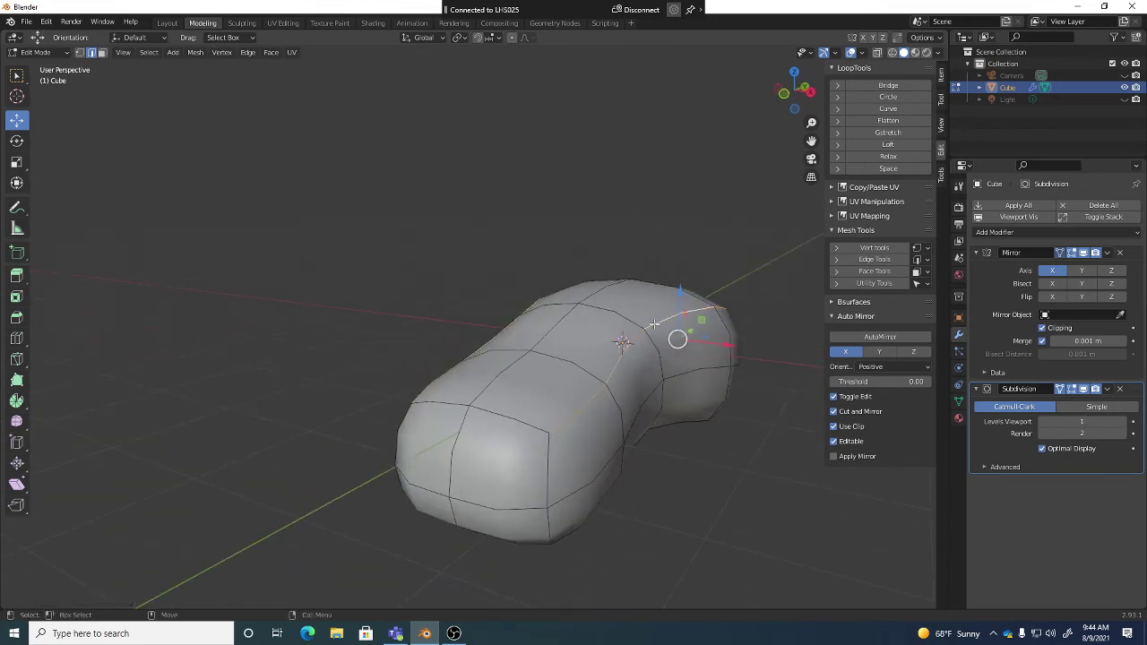
Clear the selection and inspect the rounded body from several angles and distances.
middle_click_drag(755, 438, 699, 440)
left_click(699, 441)
mouse_move(694, 434)
left_mouse_down("alt")
mouse_move(699, 448)
mouse_move(681, 425)
left_mouse_up("alt")
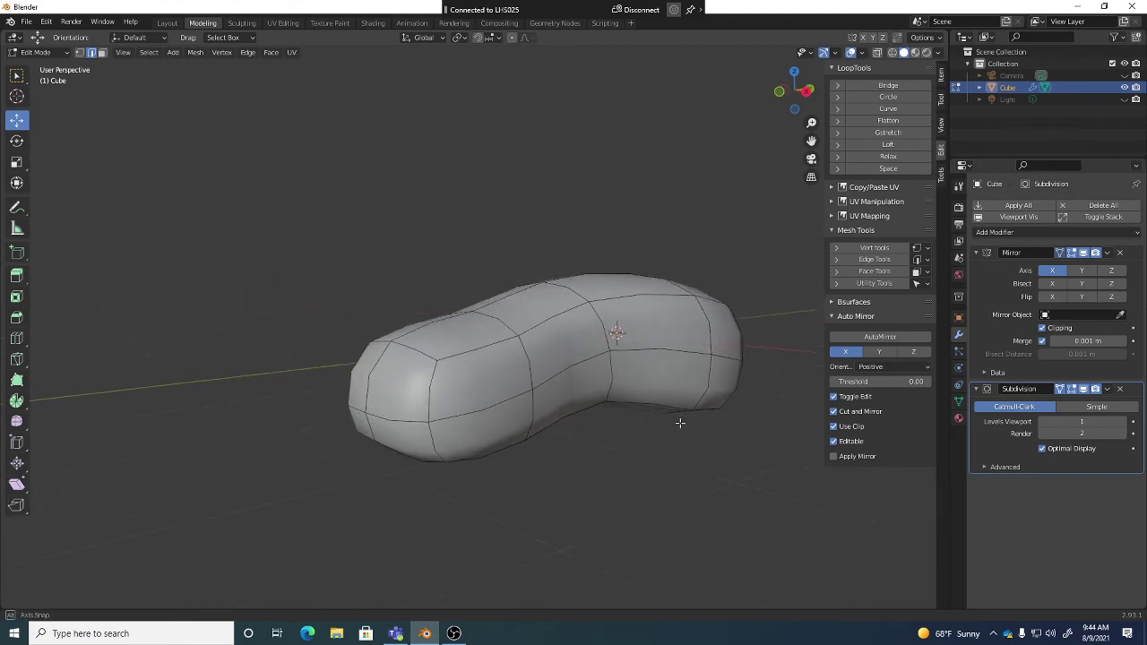
right_click_drag(681, 425, 699, 424, "alt")
left_click_drag(698, 424, 689, 415, "alt")
right_click_drag(689, 415, 633, 406, "alt")
mouse_move(633, 407)
left_mouse_down("alt")
mouse_move(598, 393)
mouse_move(647, 404)
left_mouse_up("alt")
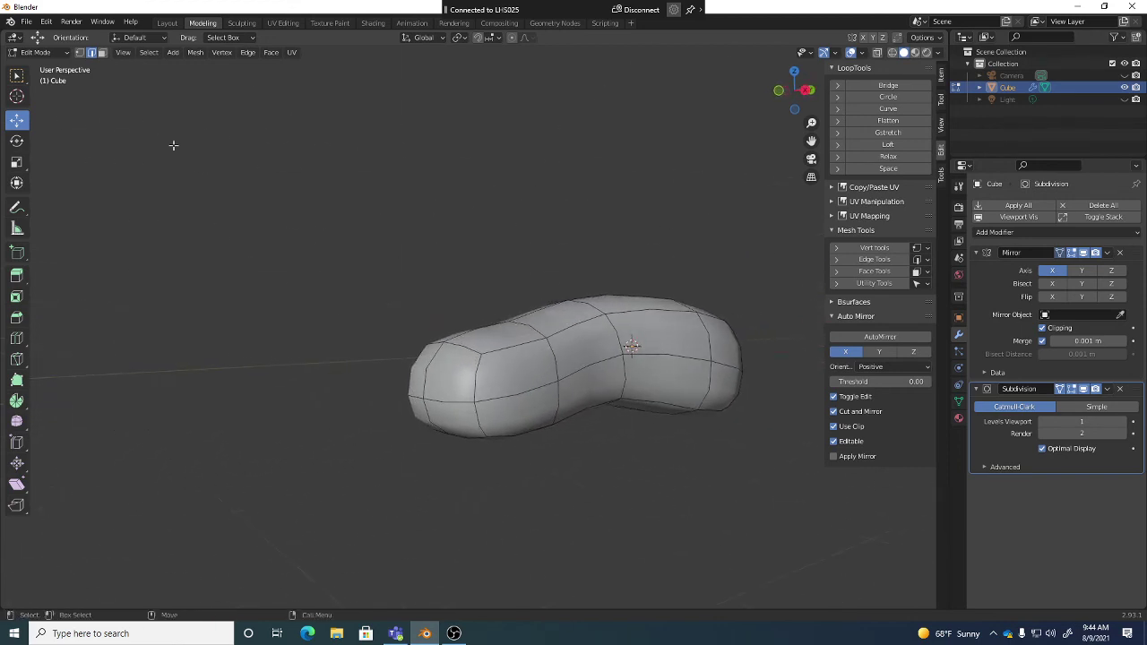
Start saving the file under a new name, create a folder named Crab_creature_3dmodelinA on the Desktop, and open it.
left_click(26, 20)
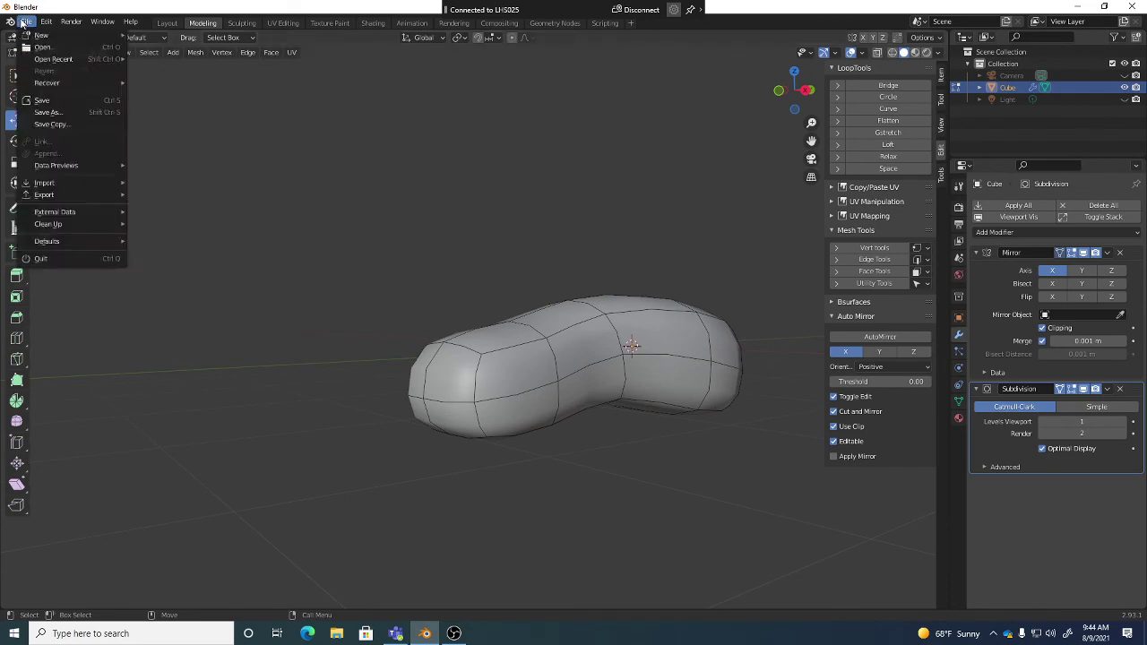
left_click(67, 112)
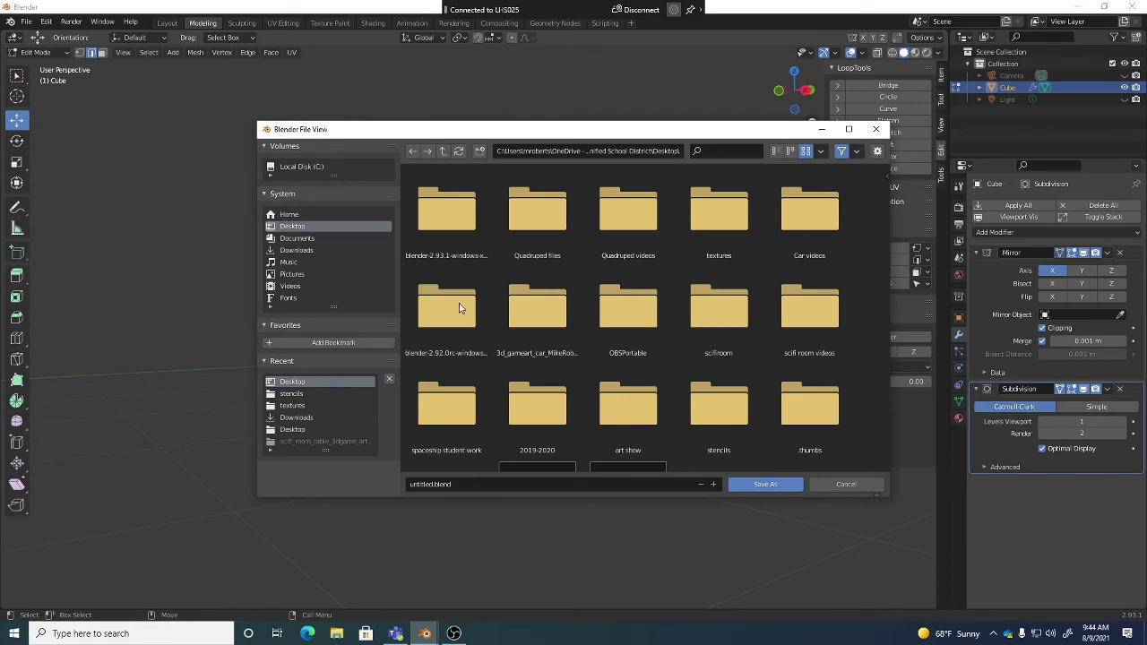
left_click(479, 151)
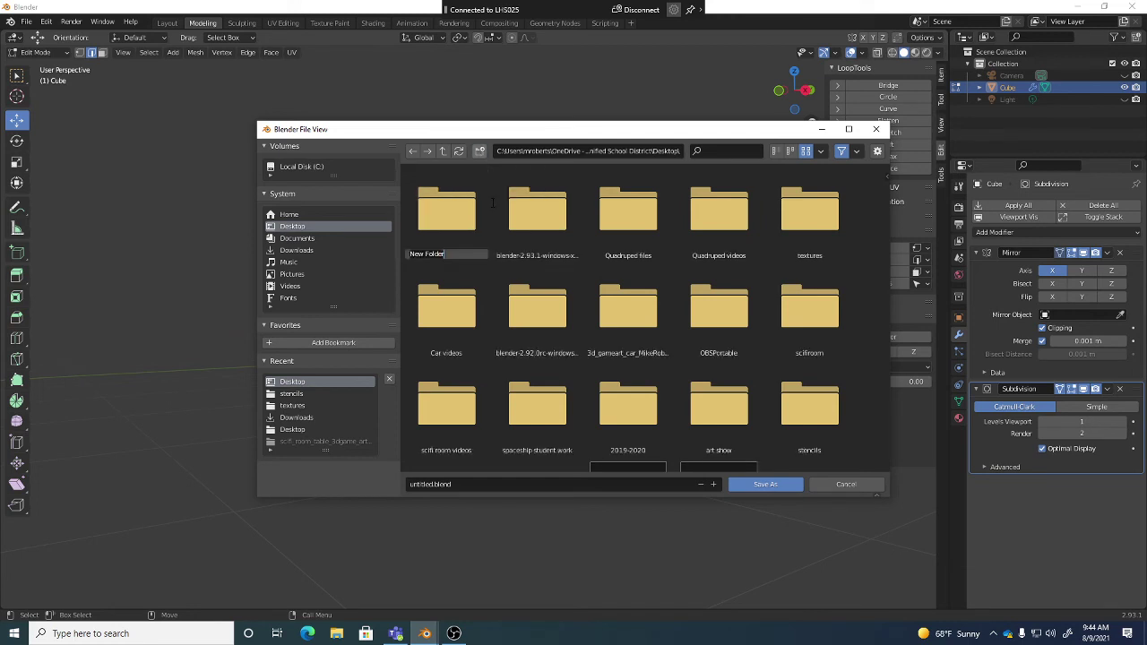
type("creature_3dmod")
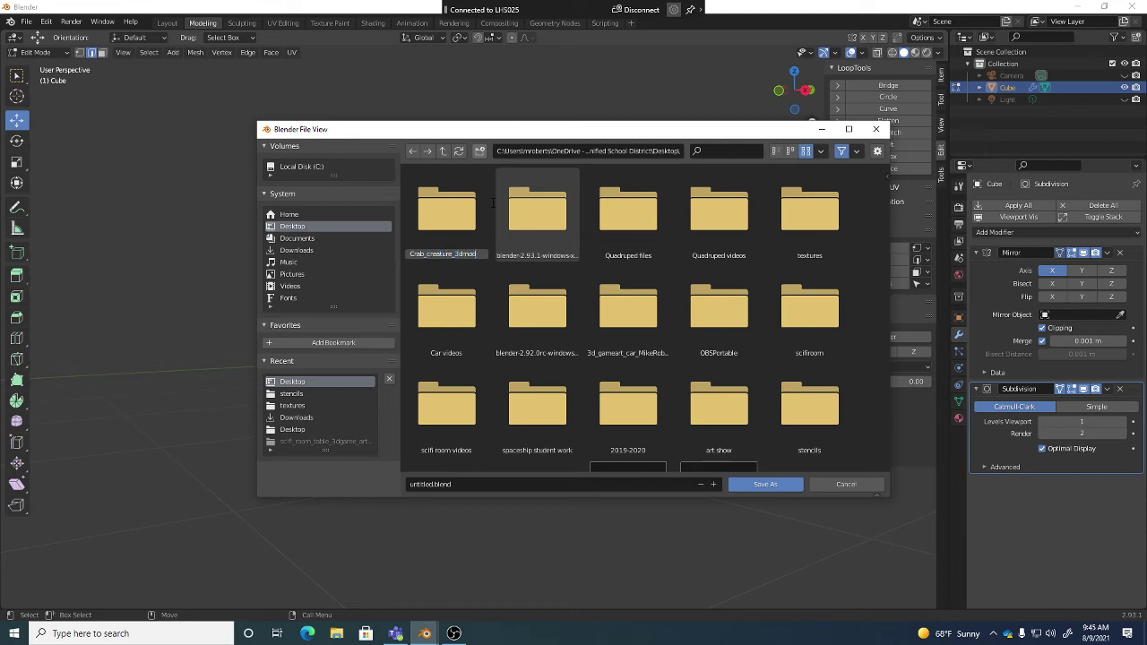
type("el")
type("ing")
key("Return")
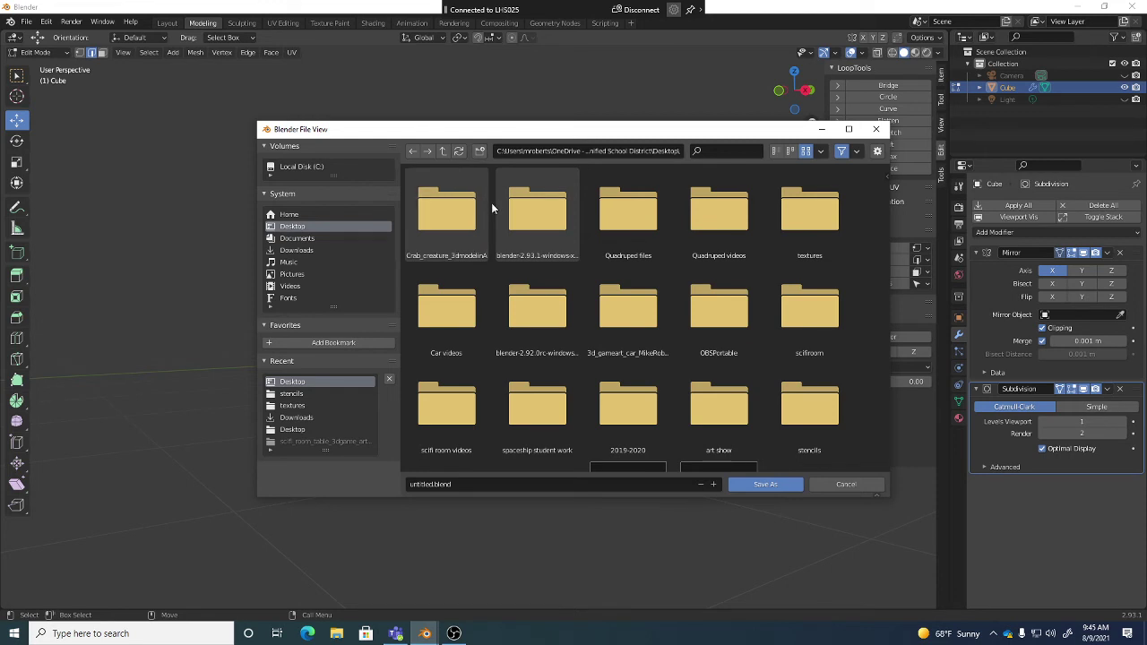
left_click(451, 207)
double_click(450, 207)
Name the file crab_creature_3dmodelingA and save it in the new folder.
left_click(484, 483)
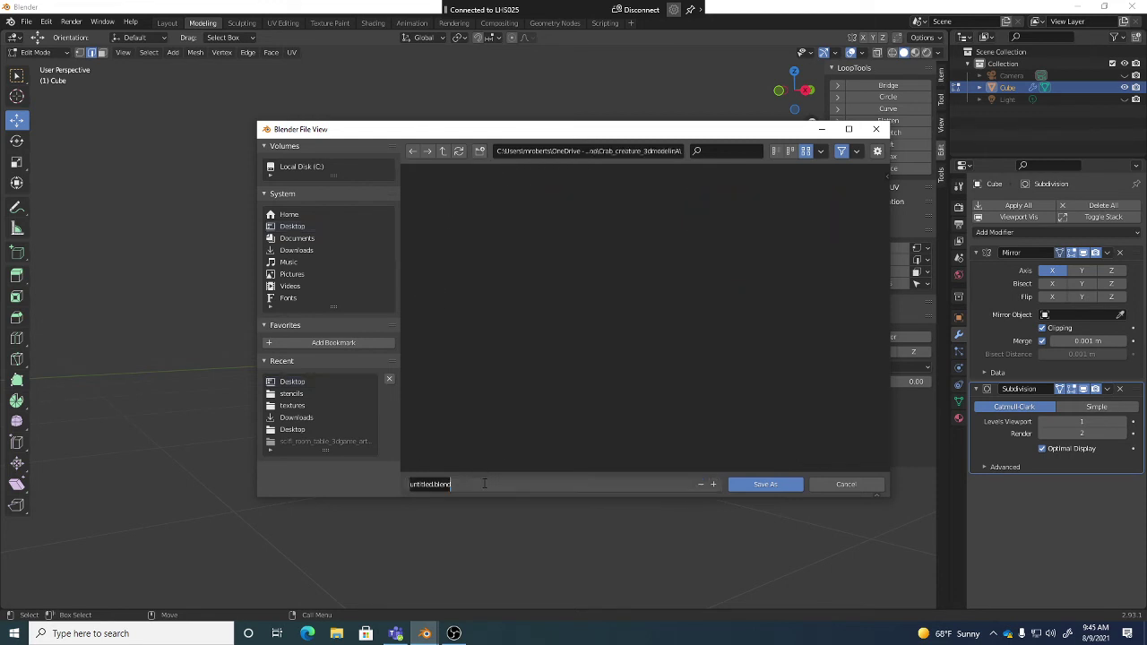
type("crab_creature_3dmodelingA")
left_click(766, 485)
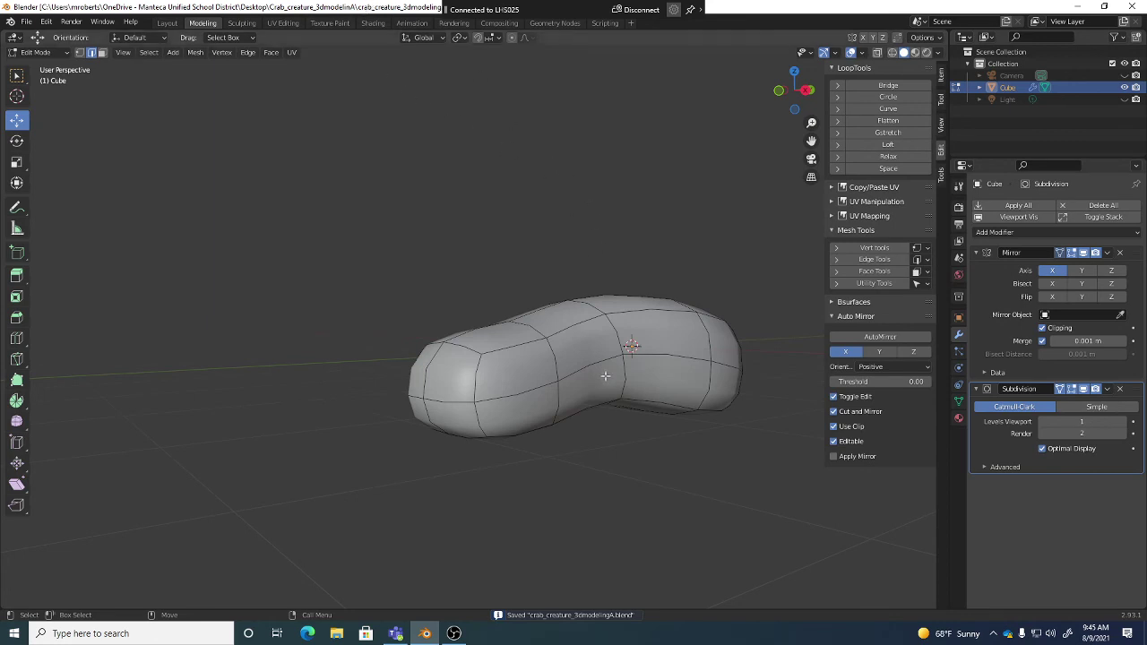
Select the lower side face near one end of the body and extrude it outward as the base of a leg.
middle_click_drag(648, 378, 597, 340)
scroll(609, 354, "up", 4)
scroll(603, 351, "down", 3)
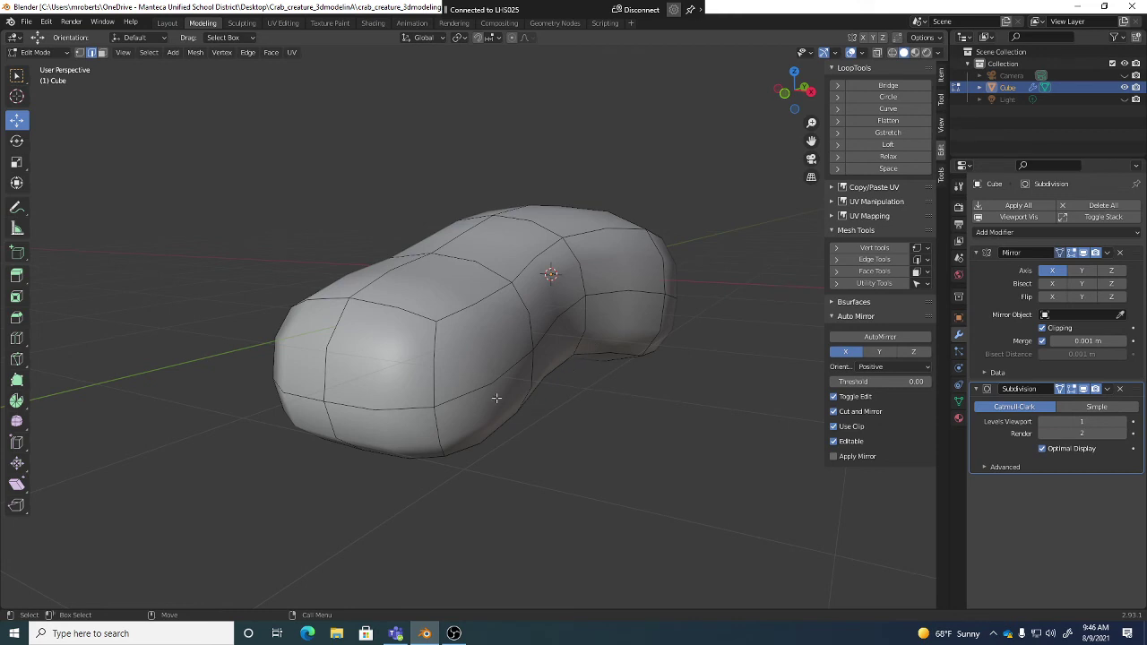
middle_click_drag(528, 411, 398, 343)
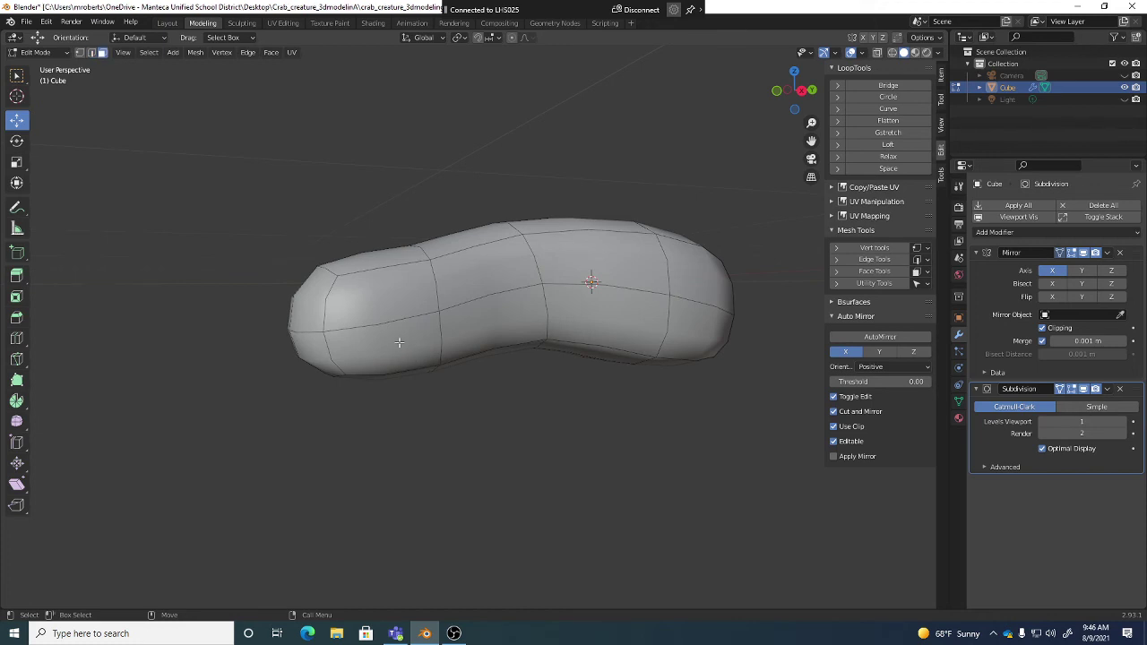
left_click(398, 343)
mouse_move(501, 384)
middle_mouse_down()
mouse_move(576, 376)
mouse_move(493, 385)
middle_mouse_up()
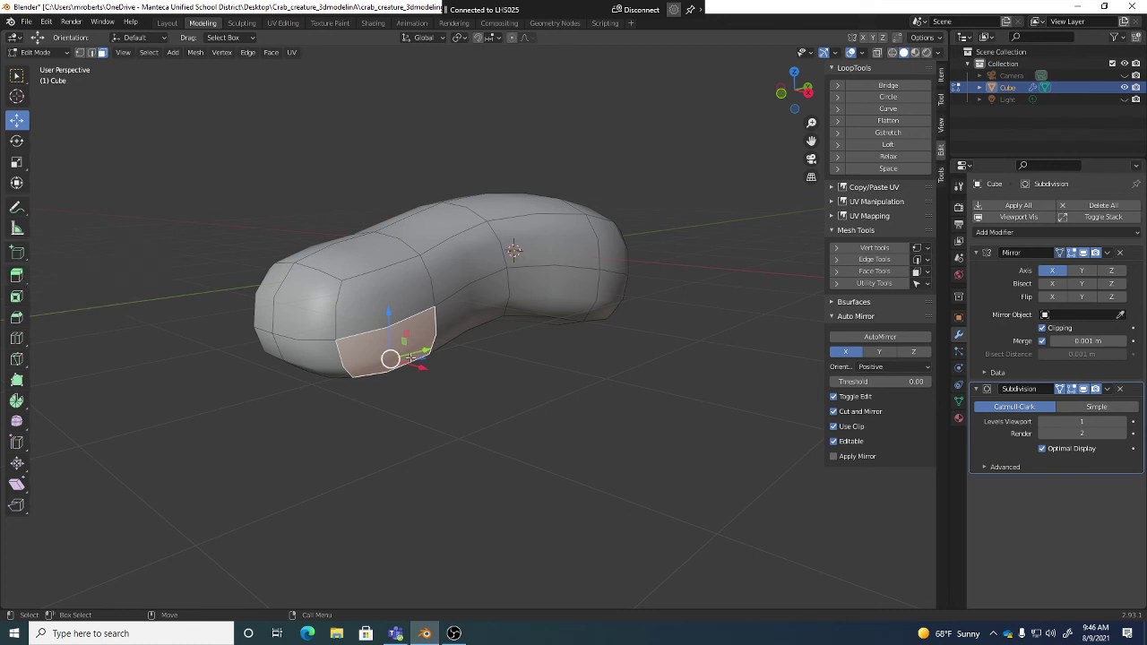
middle_click_drag(478, 404, 504, 394)
key("shift+space")
key("e")
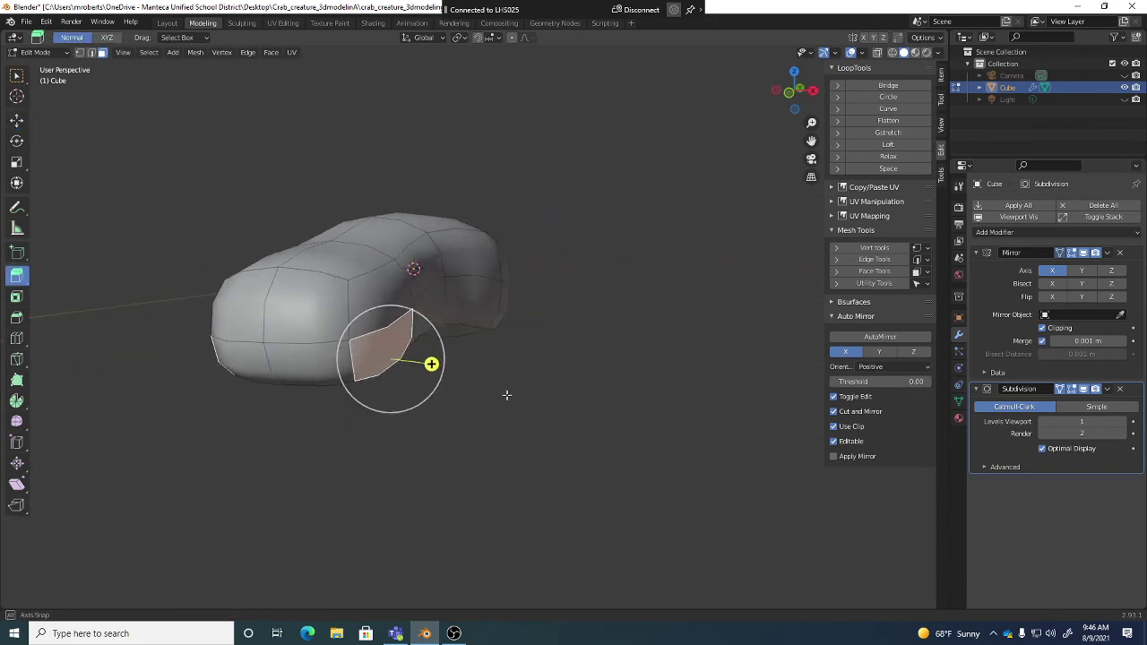
left_click_drag(431, 364, 486, 371)
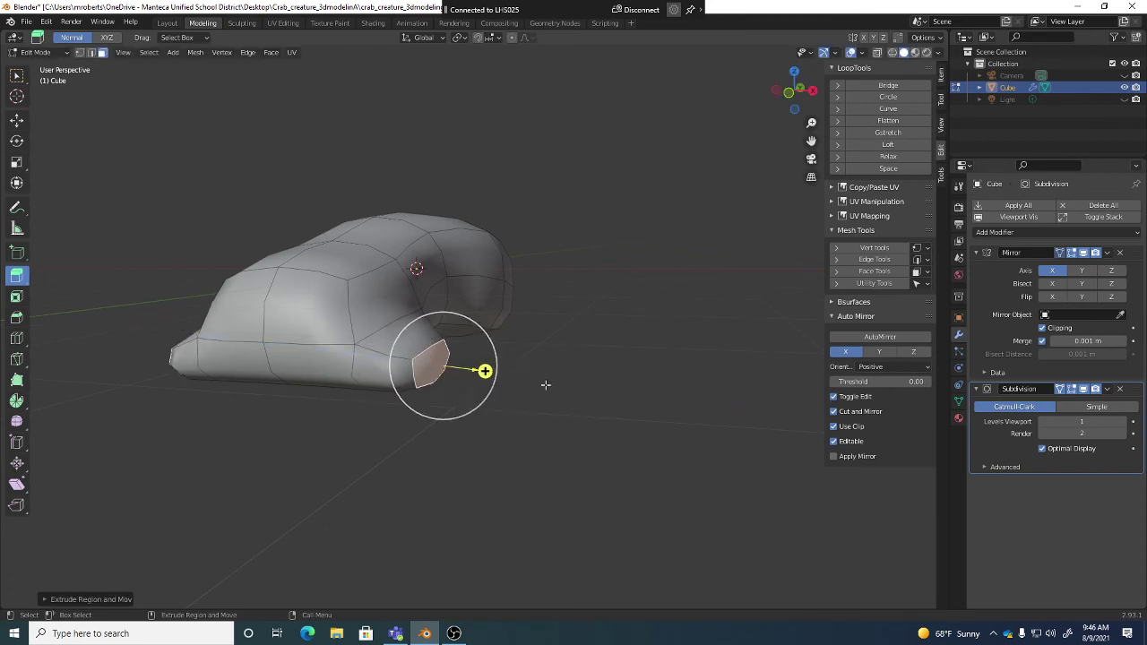
Rotate the leg stub's end face while looking at the body from above to adjust its angle.
middle_click_drag(564, 385, 479, 484)
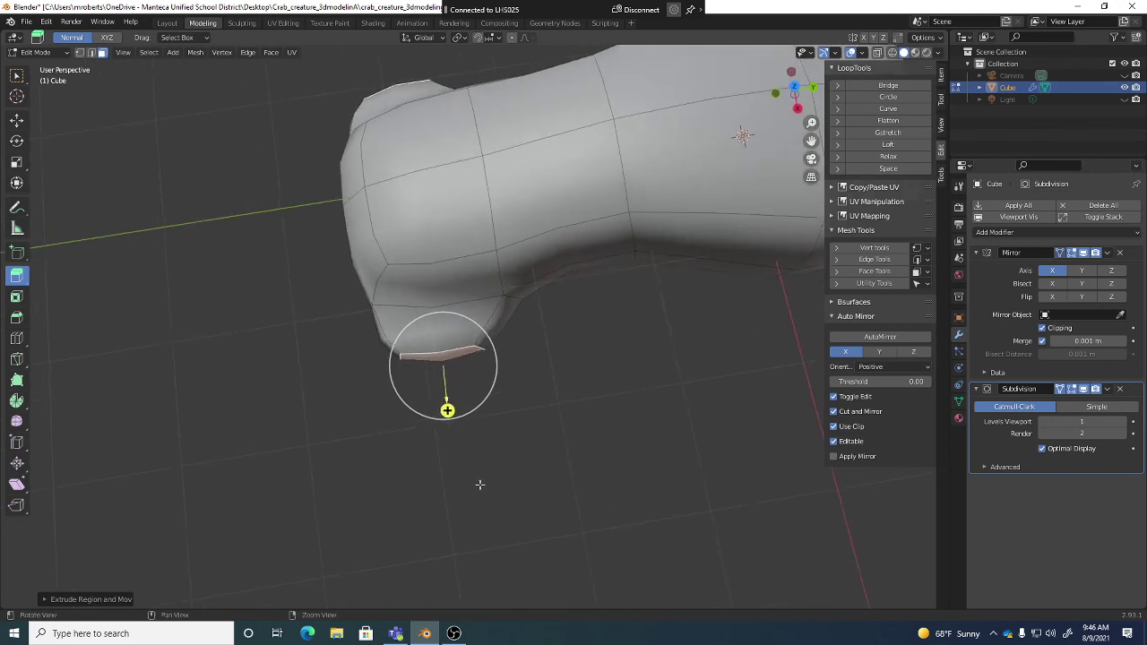
middle_click_drag(519, 383, 516, 391)
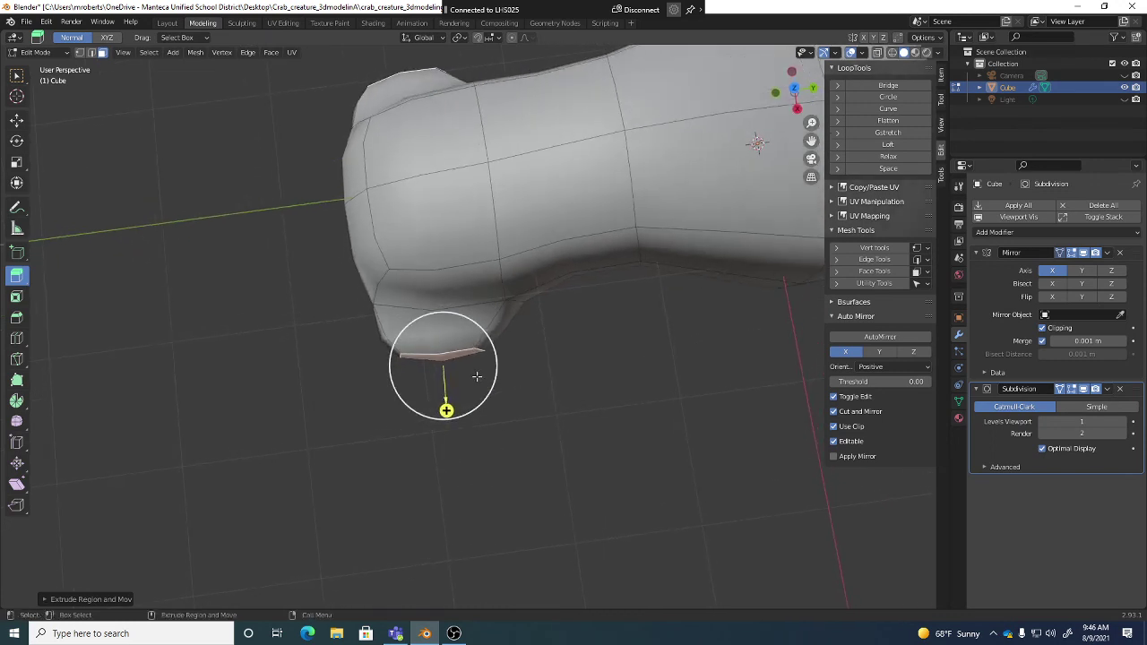
key("shift+space")
key("r")
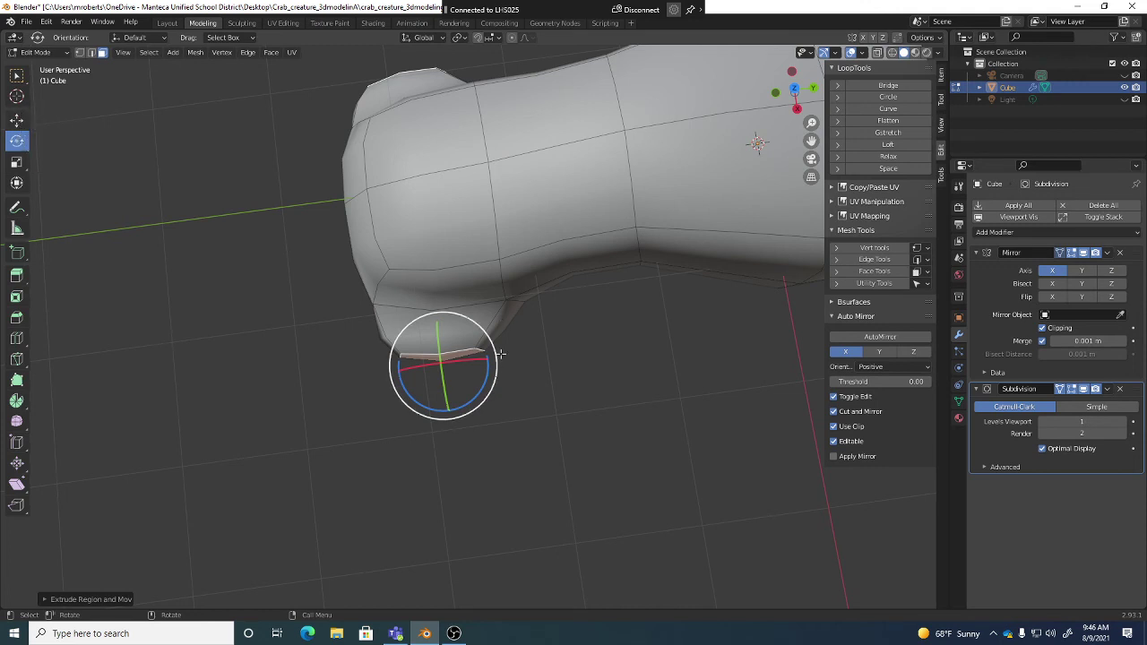
middle_click_drag(504, 358, 486, 371)
left_click_drag(487, 358, 499, 355)
middle_click_drag(499, 355, 487, 336)
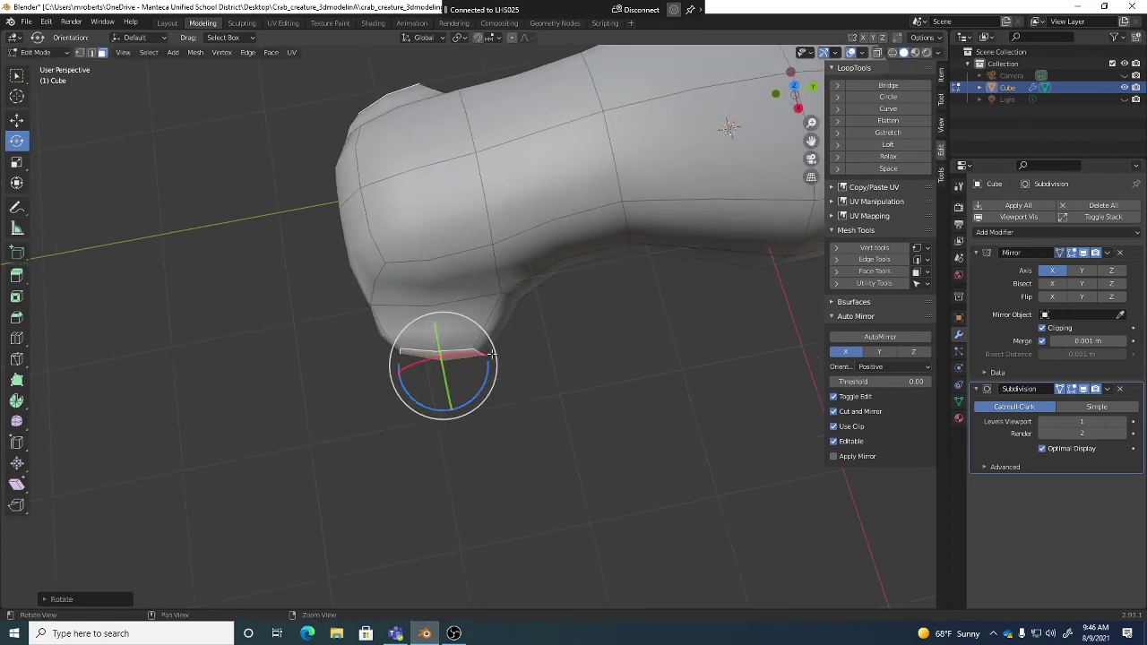
key("r")
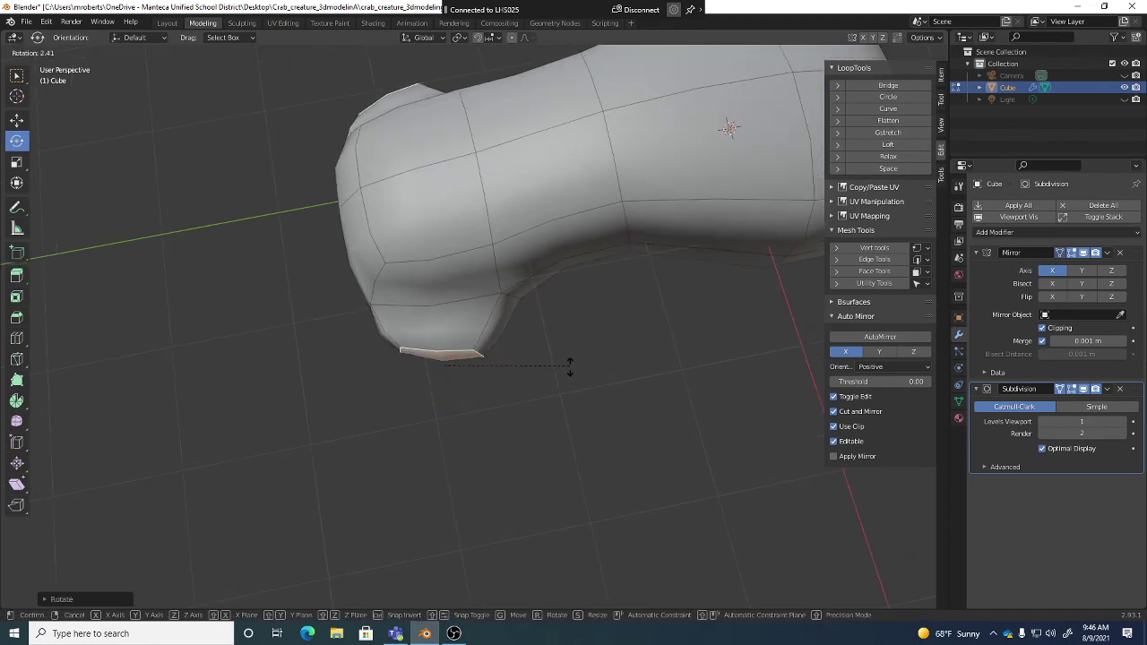
left_click(537, 425)
Move the leg stub's end face downward so the leg slopes away from the body.
middle_click_drag(537, 425, 521, 308)
key("w")
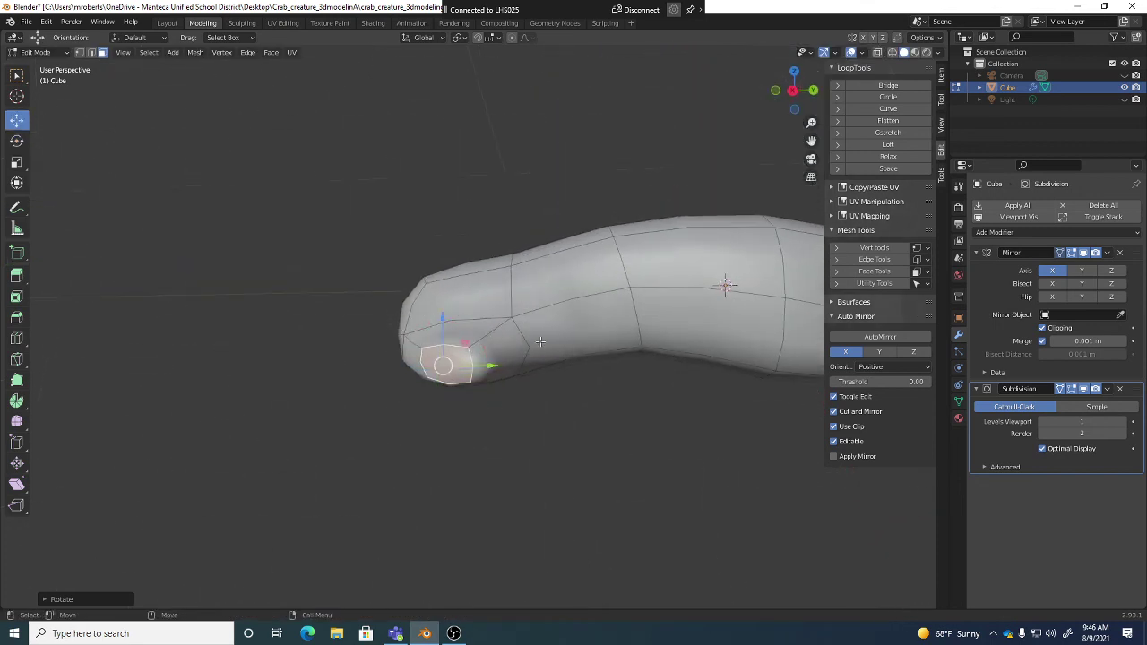
key("g")
left_click(498, 416)
Rotate the leg's end face by about 53° in an end-on view so it points more downward.
middle_click_drag(498, 416, 632, 385)
key("e")
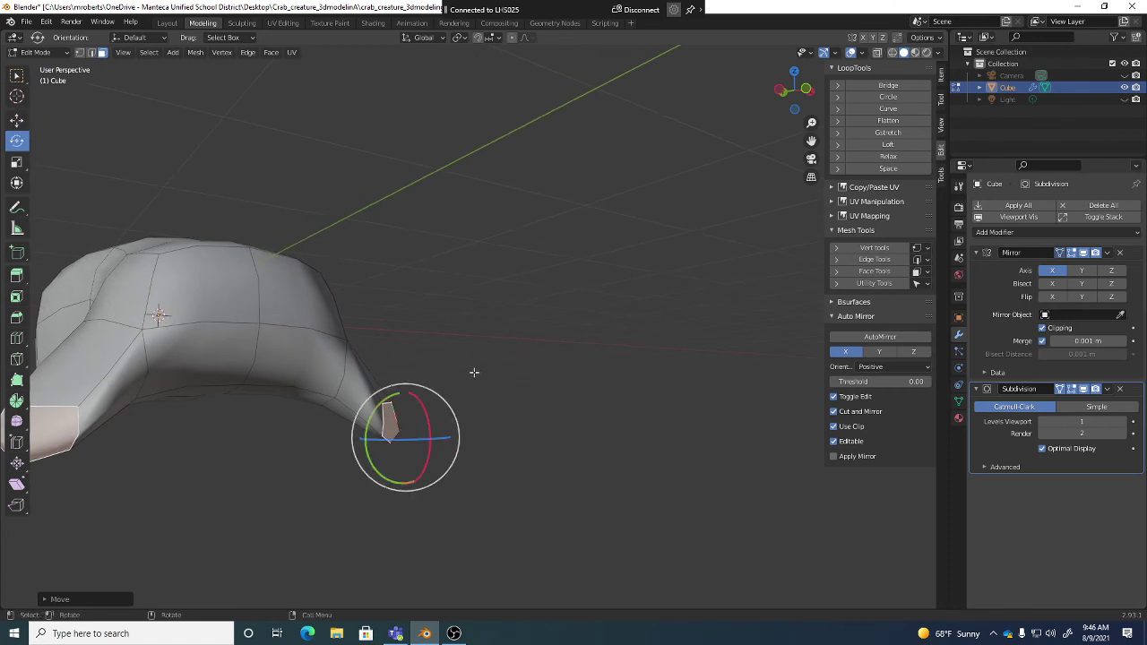
middle_click_drag(474, 372, 586, 343)
key("r")
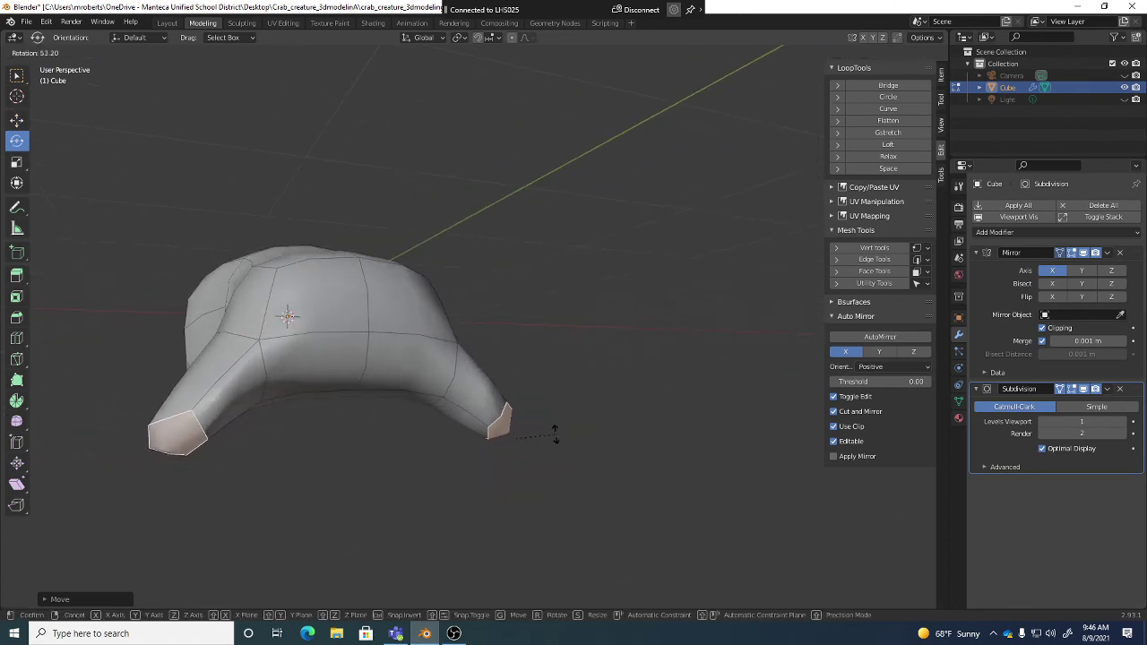
left_click(555, 434)
Extrude the leg's end face forward and downward in the side view to add a second leg segment.
middle_click_drag(709, 412, 577, 414)
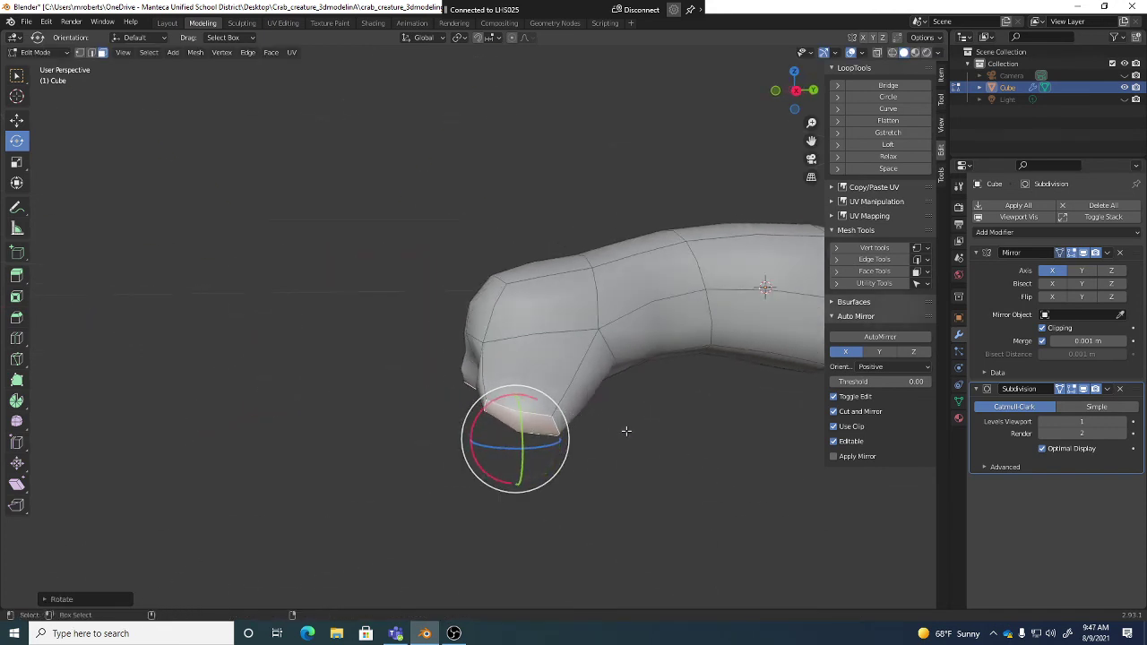
key("shift+space")
key("e")
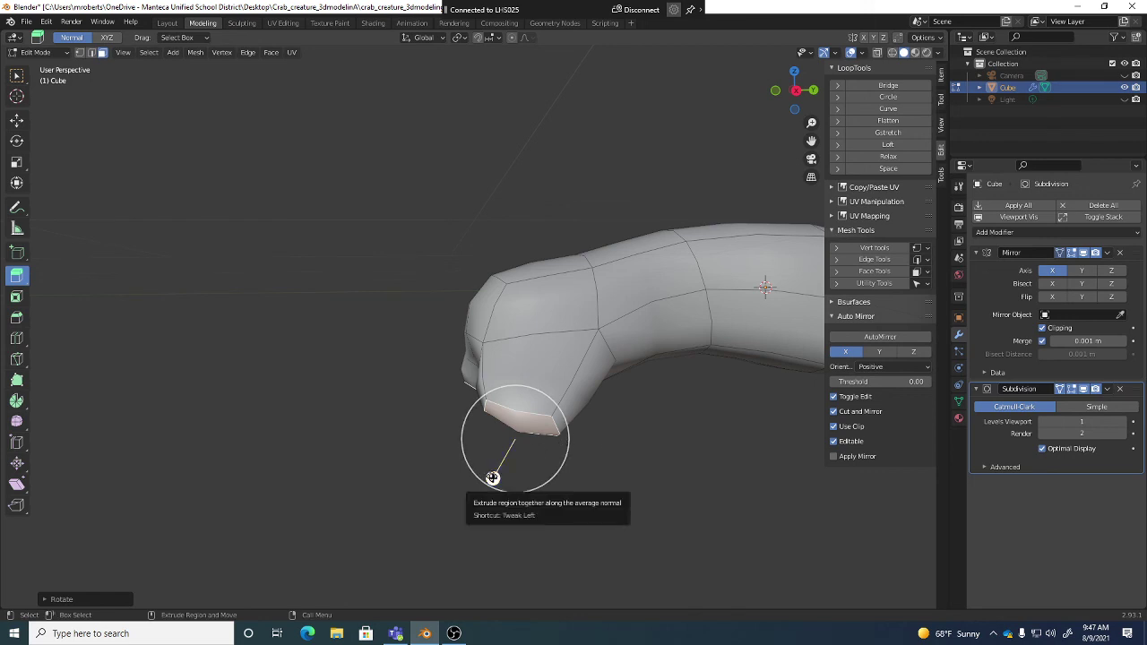
middle_click_drag(637, 422, 617, 422, "shift")
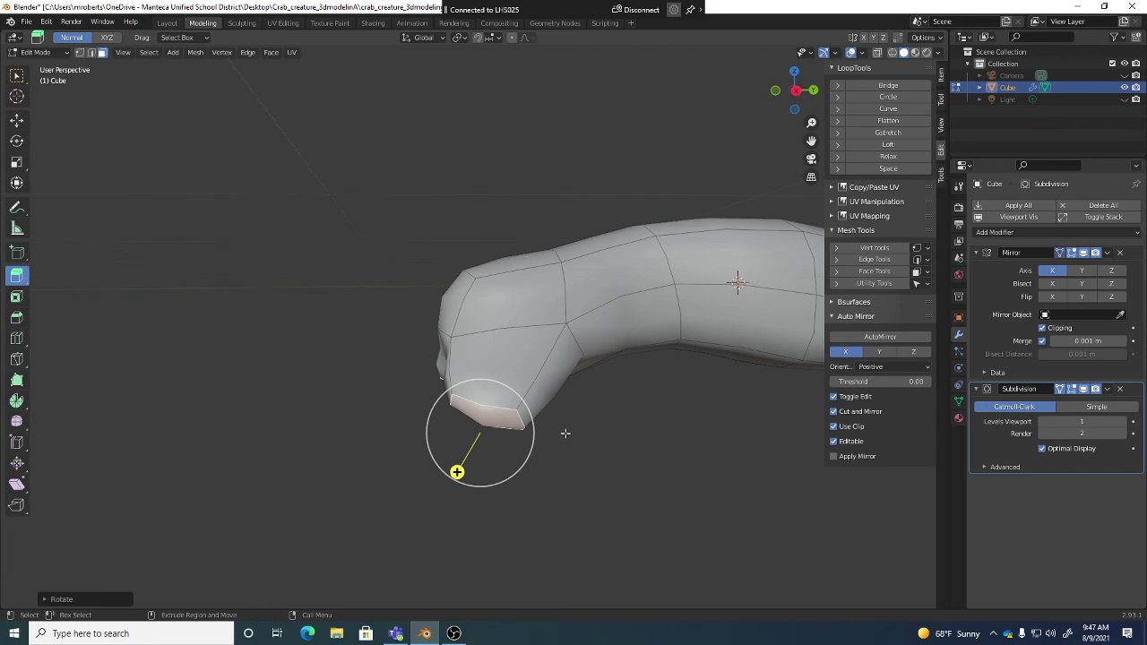
key("e")
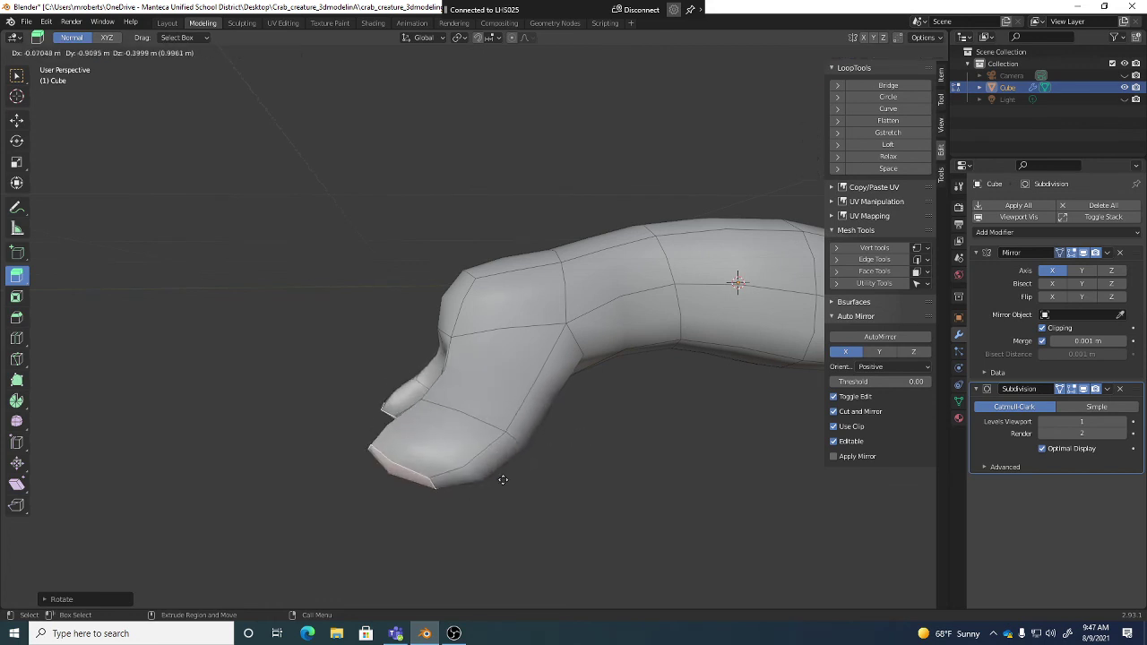
left_click(547, 467)
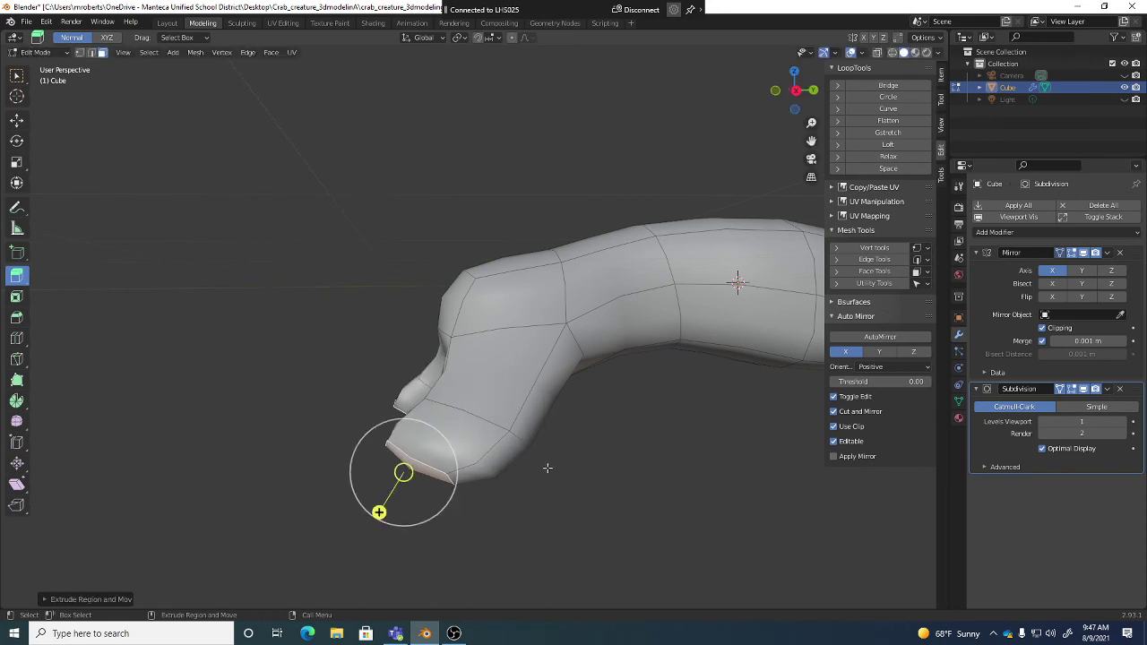
Rotate the second leg segment's end face by about 67° in the side view.
key("e")
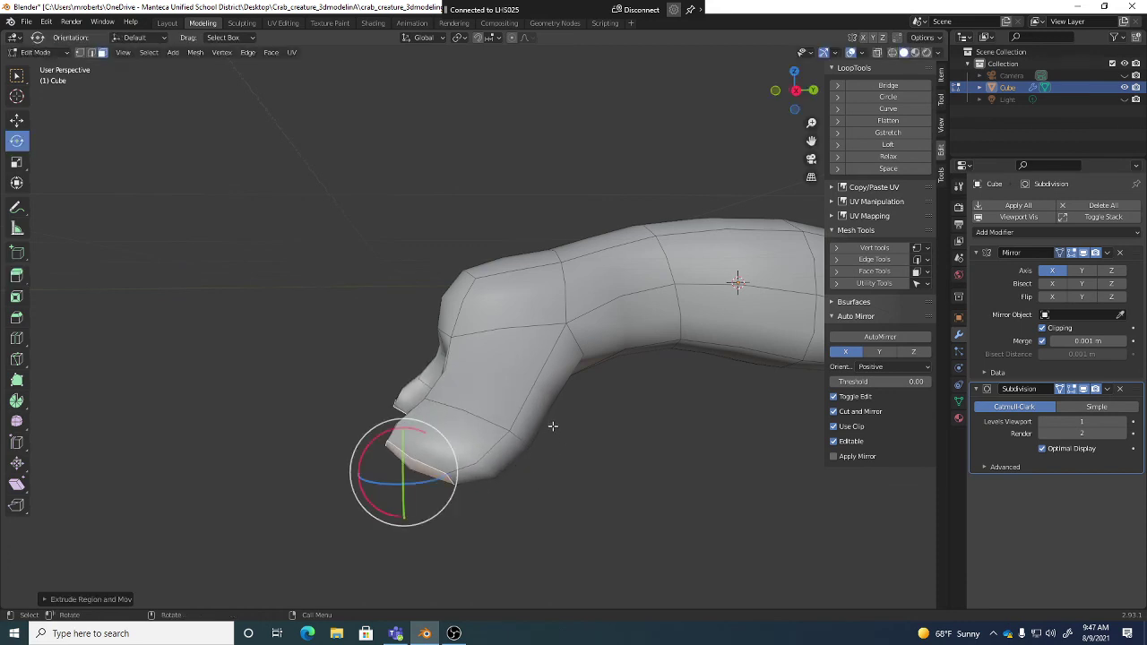
key("r")
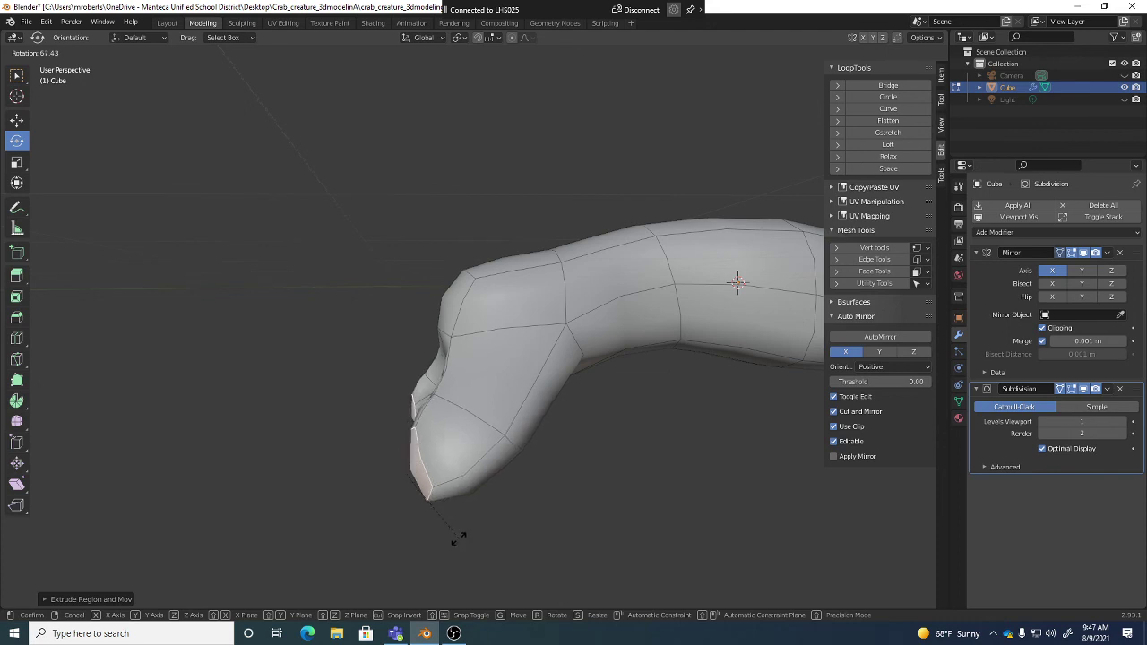
left_click(453, 535)
middle_click_drag(453, 535, 586, 451)
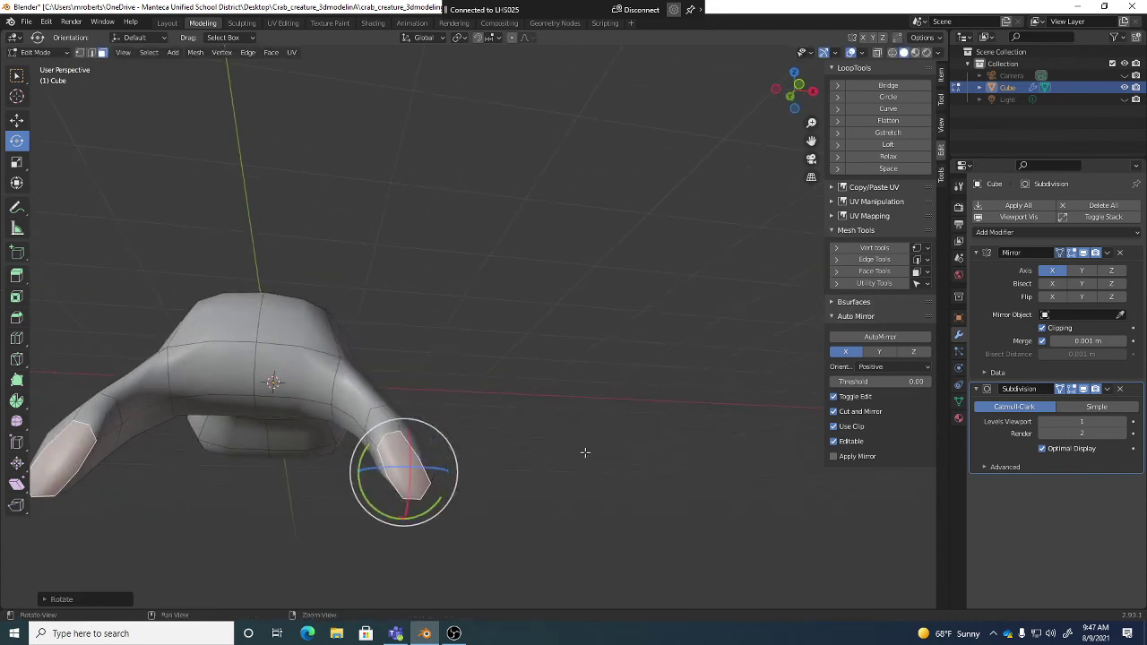
Select the front face near the leg's tip and move it down and back toward the body to slim the tip.
middle_click_drag(482, 427, 499, 438)
key("w")
left_click(591, 438)
middle_click_drag(591, 438, 518, 401)
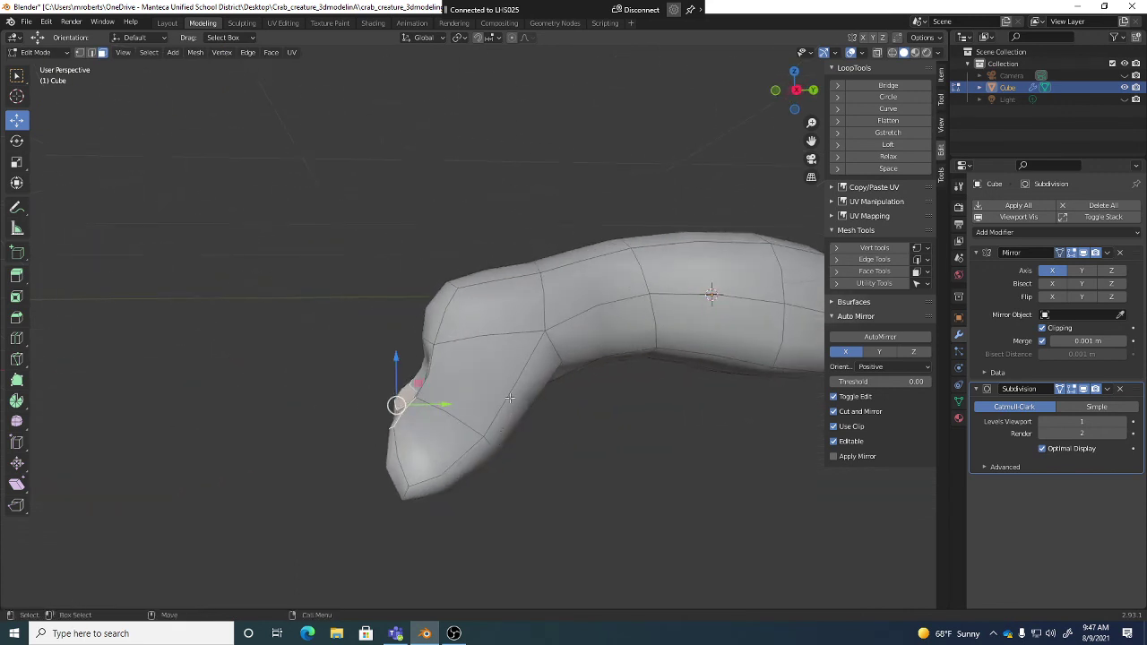
key("g")
left_click(537, 427)
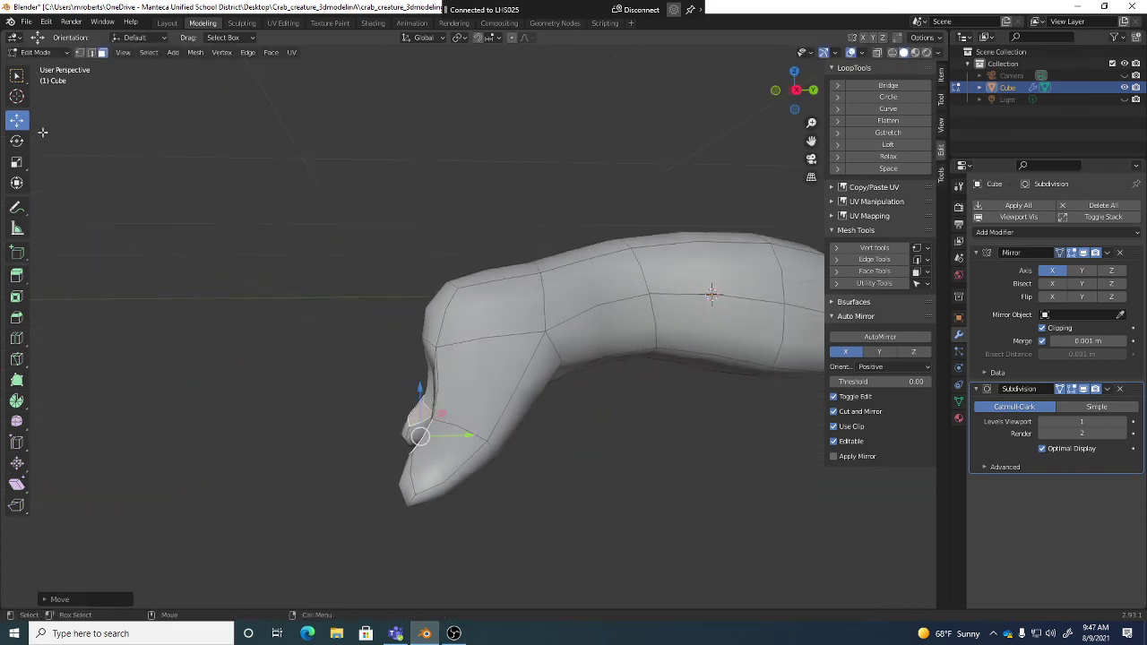
Select the underside face at the leg's tip and reposition it to reshape the end of the leg.
middle_click_drag(513, 404, 635, 418)
middle_click_drag(463, 465, 481, 501)
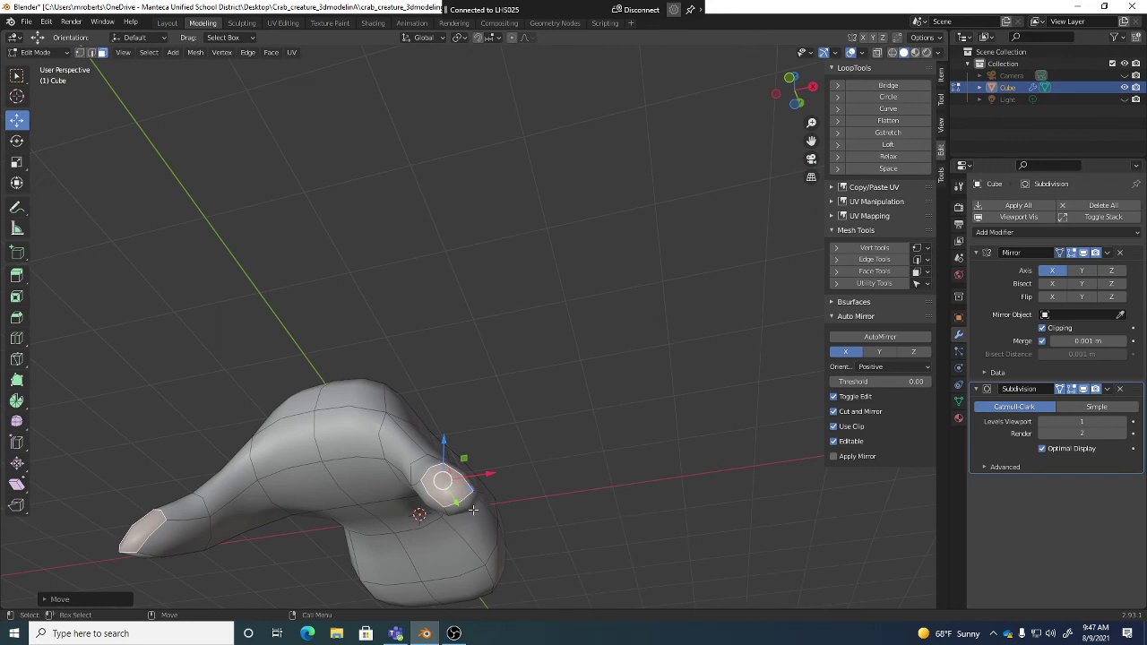
left_click(472, 504)
key("g")
left_click(577, 511)
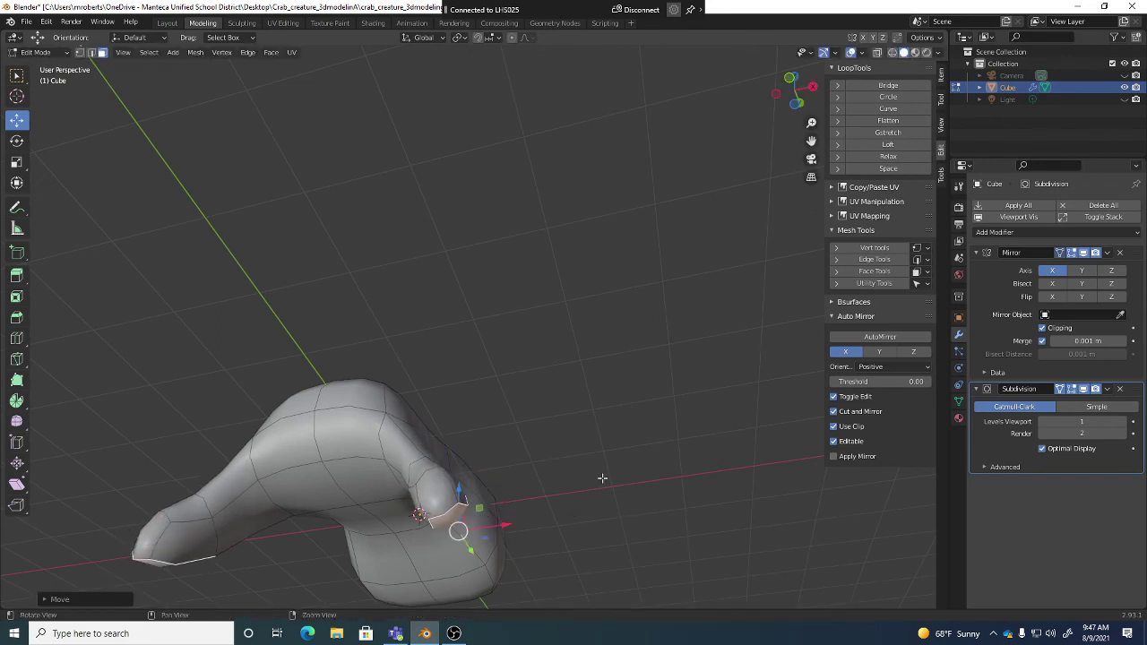
Select the front face at the leg's tip and extrude it twice, forward and upward, to begin the next leg segment.
middle_click_drag(601, 477, 397, 484)
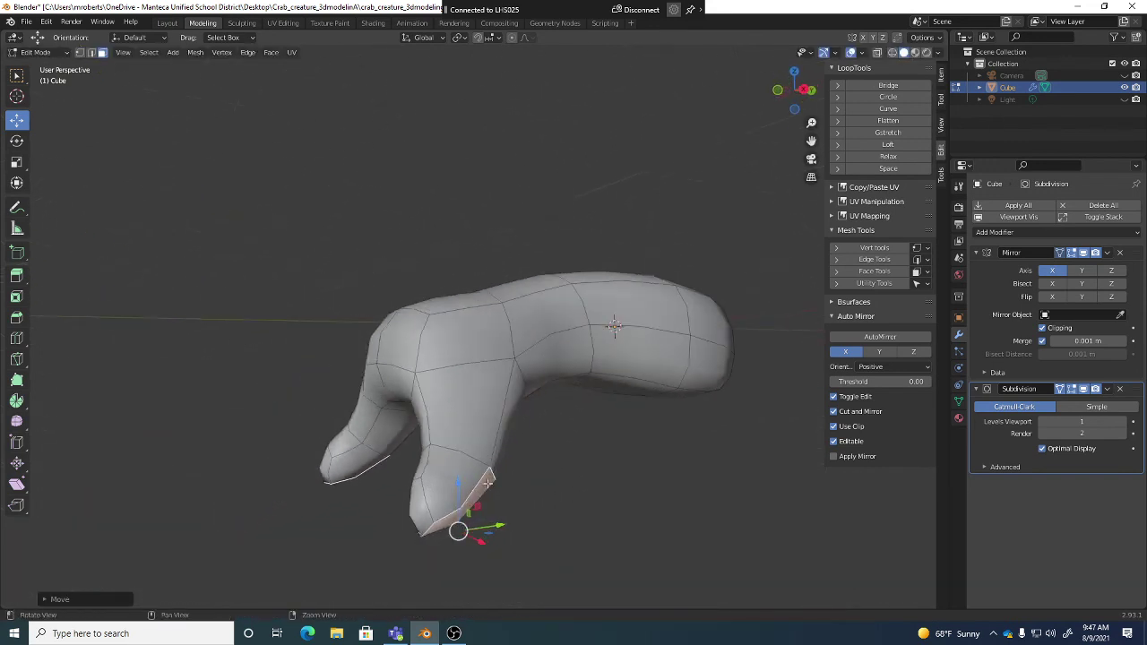
left_click(418, 504)
middle_click_drag(541, 495, 472, 492)
left_click_drag(472, 493, 511, 460, "alt")
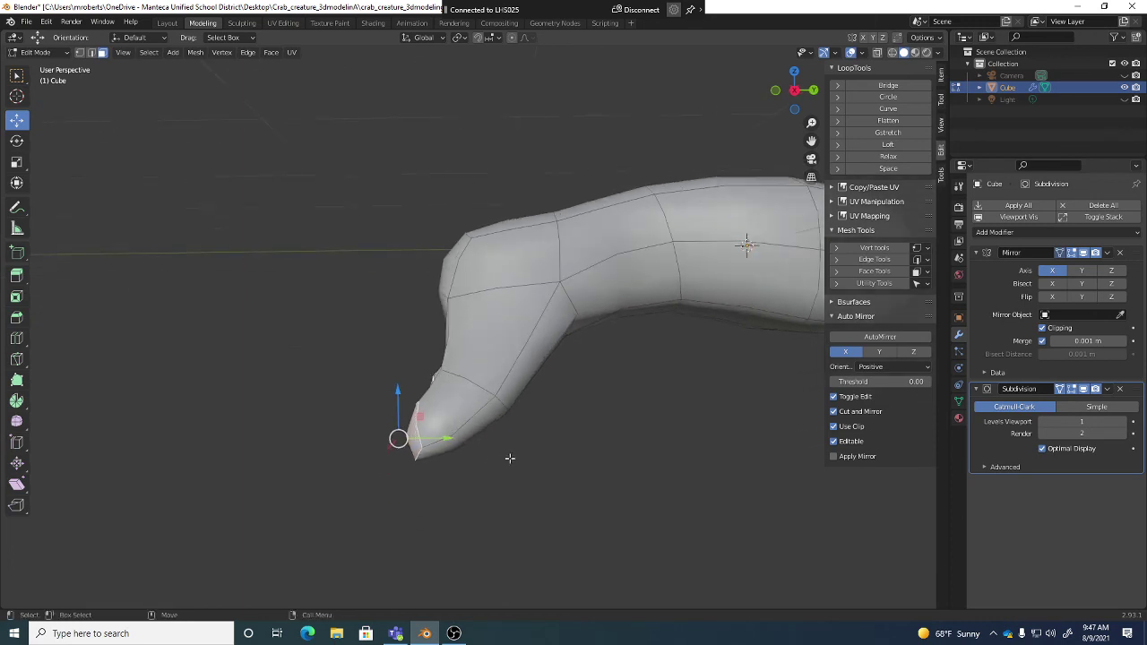
key("ctrl+e")
key("e")
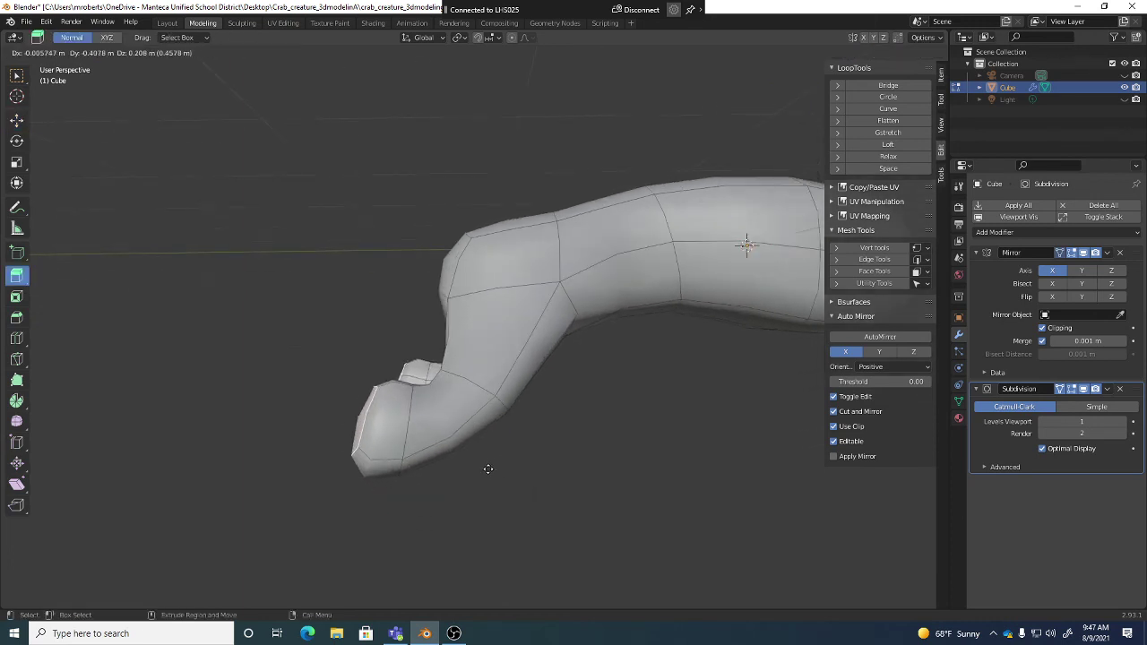
left_click(478, 454)
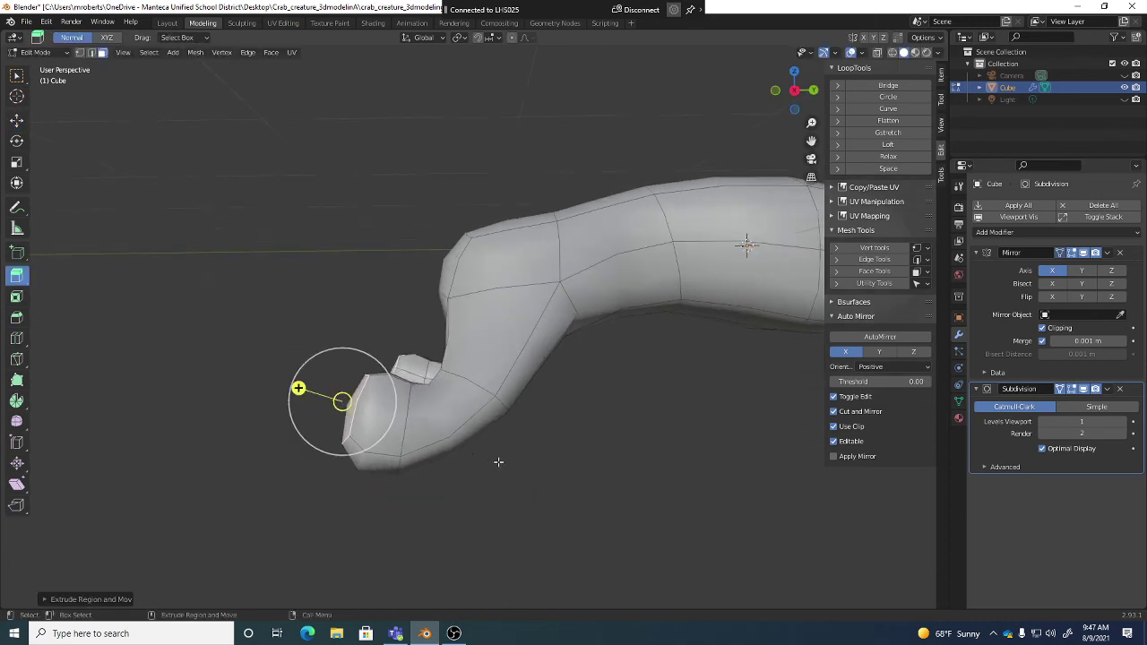
key("e")
left_click(446, 437)
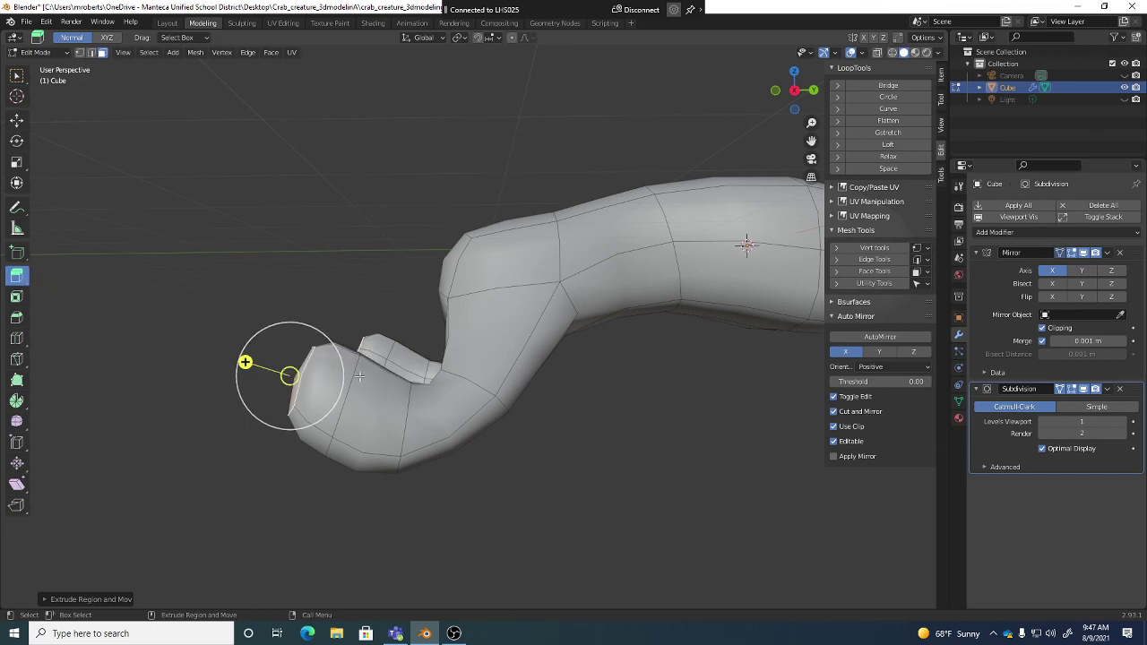
Select the top face at the end of the new leg segment and move it down to flatten the segment's end.
key("w")
left_click_drag(361, 373, 358, 417, "alt")
left_click(336, 346)
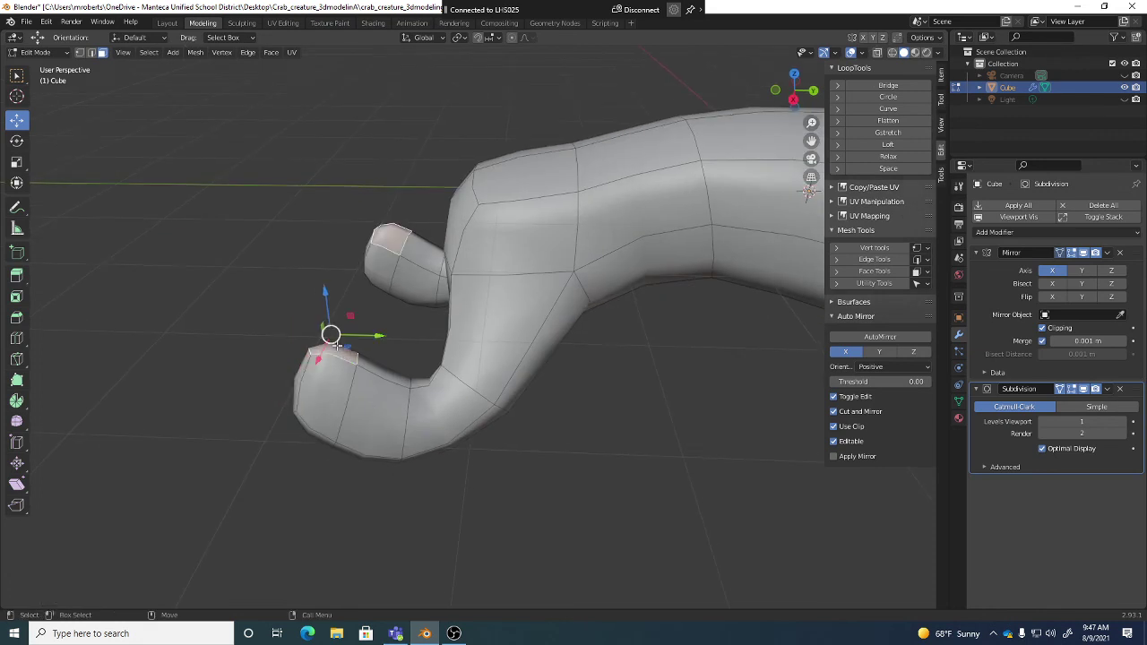
left_click_drag(337, 346, 474, 342, "alt")
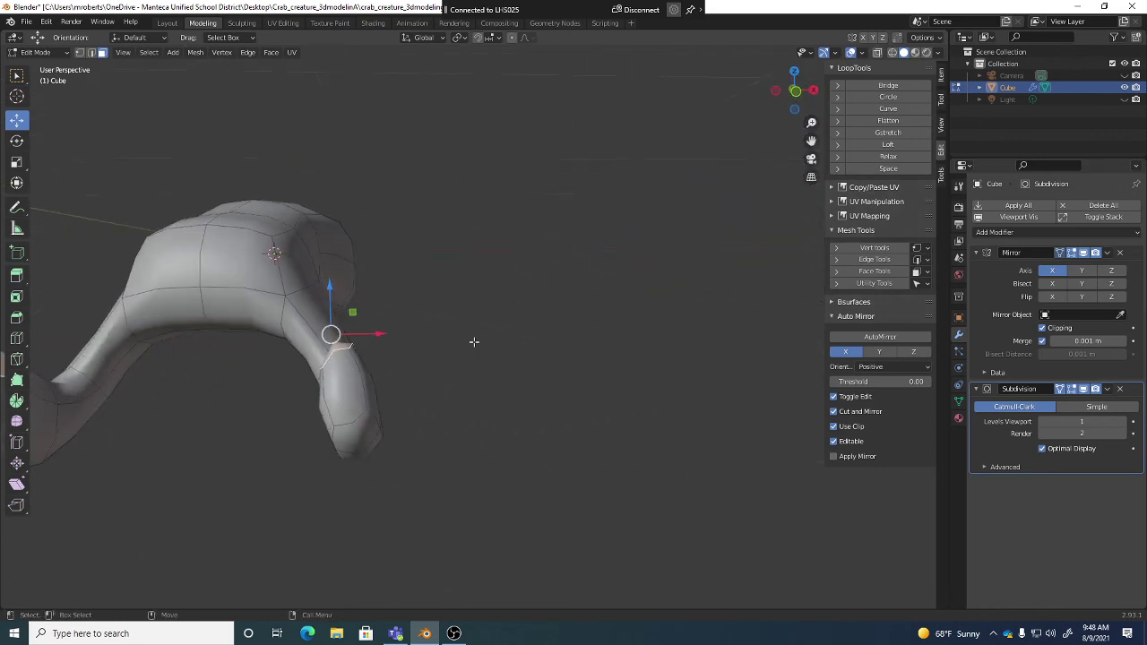
key("g")
left_click(472, 393)
left_click_drag(448, 395, 300, 436, "alt")
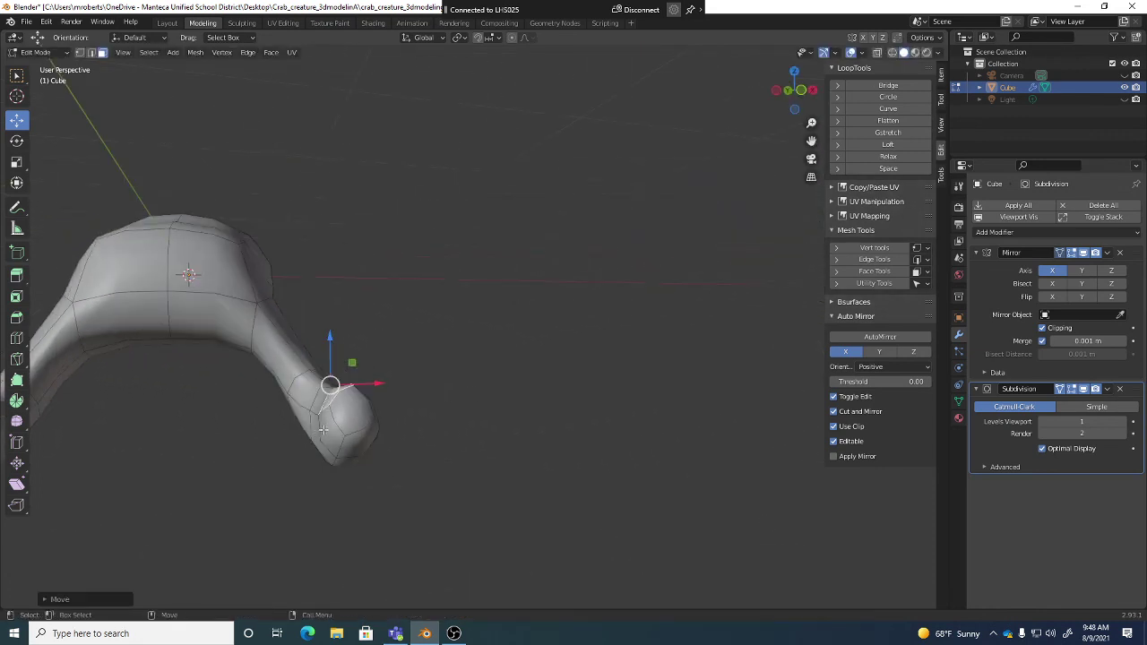
left_click_drag(404, 440, 335, 415, "alt")
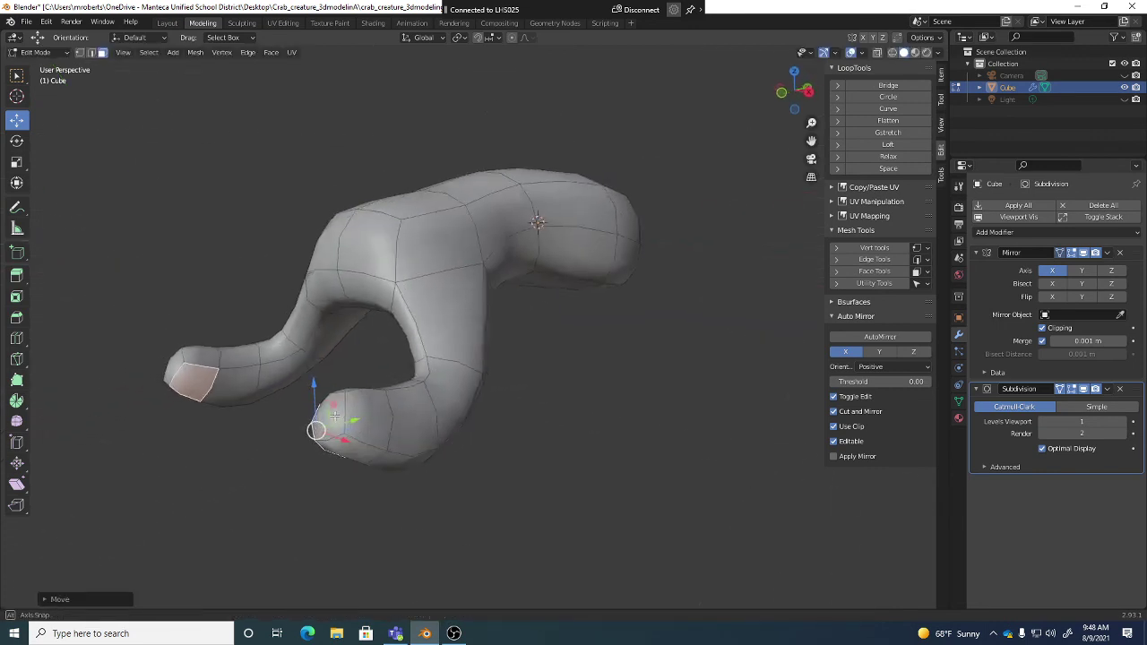
Select the underside face at the leg's end and extrude it downward twice to form the long lower leg.
middle_click_drag(334, 415, 255, 401)
left_click(313, 456)
middle_click_drag(368, 493, 341, 404, "shift")
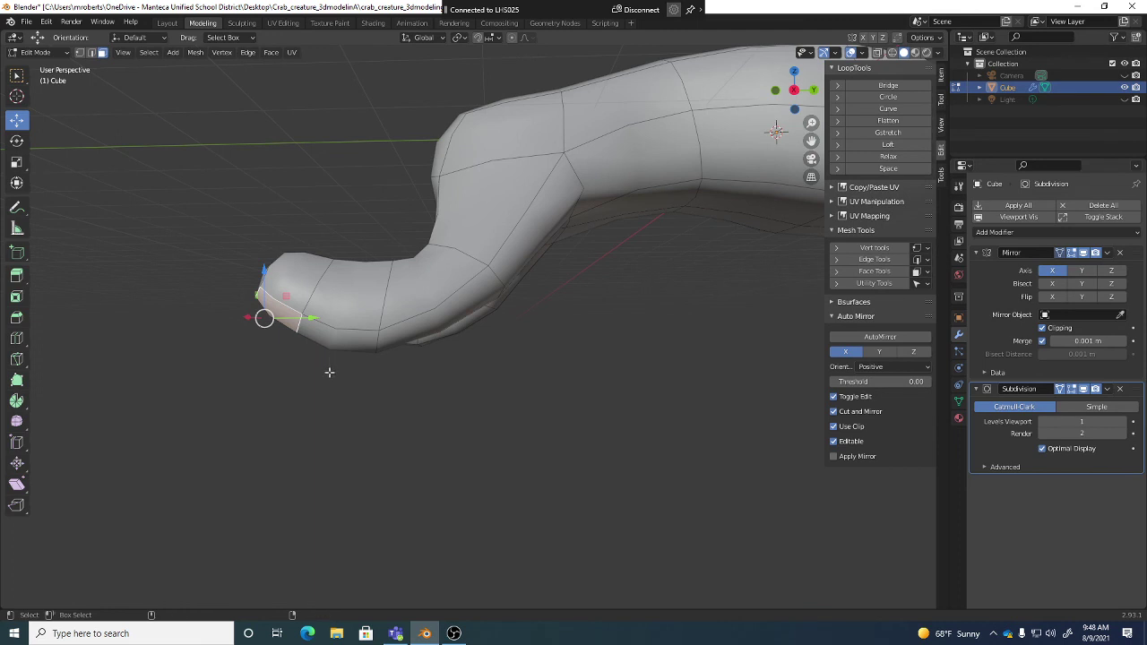
key("shift+space")
key("e")
middle_click_drag(367, 362, 345, 526)
middle_click_drag(381, 493, 385, 457, "shift")
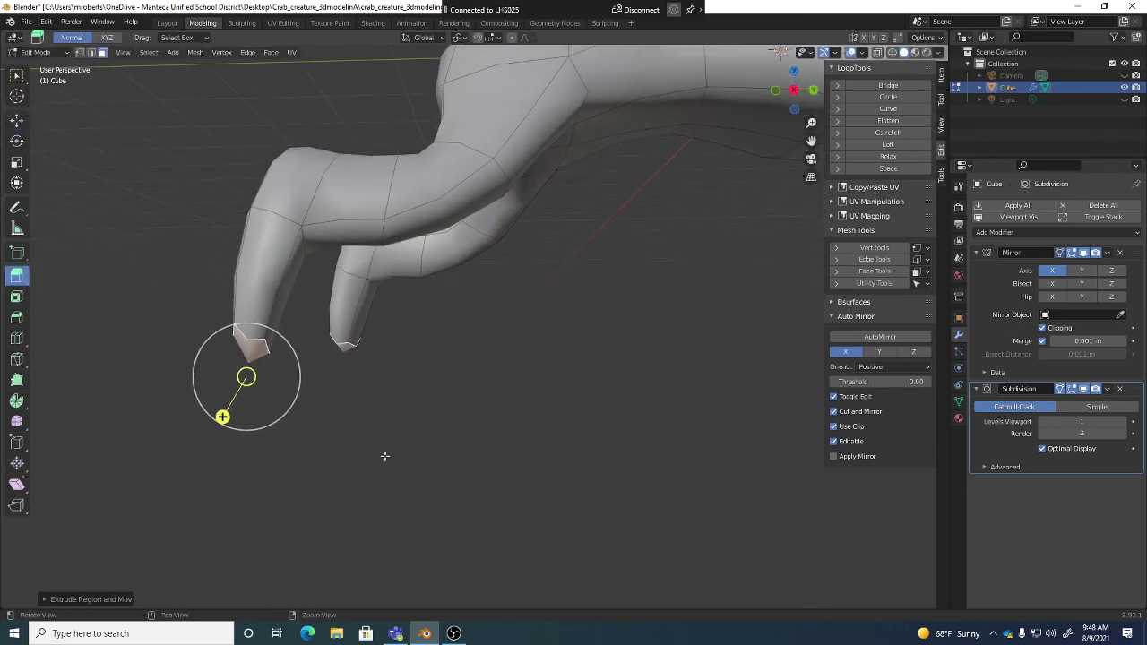
middle_click_drag(398, 400, 399, 425)
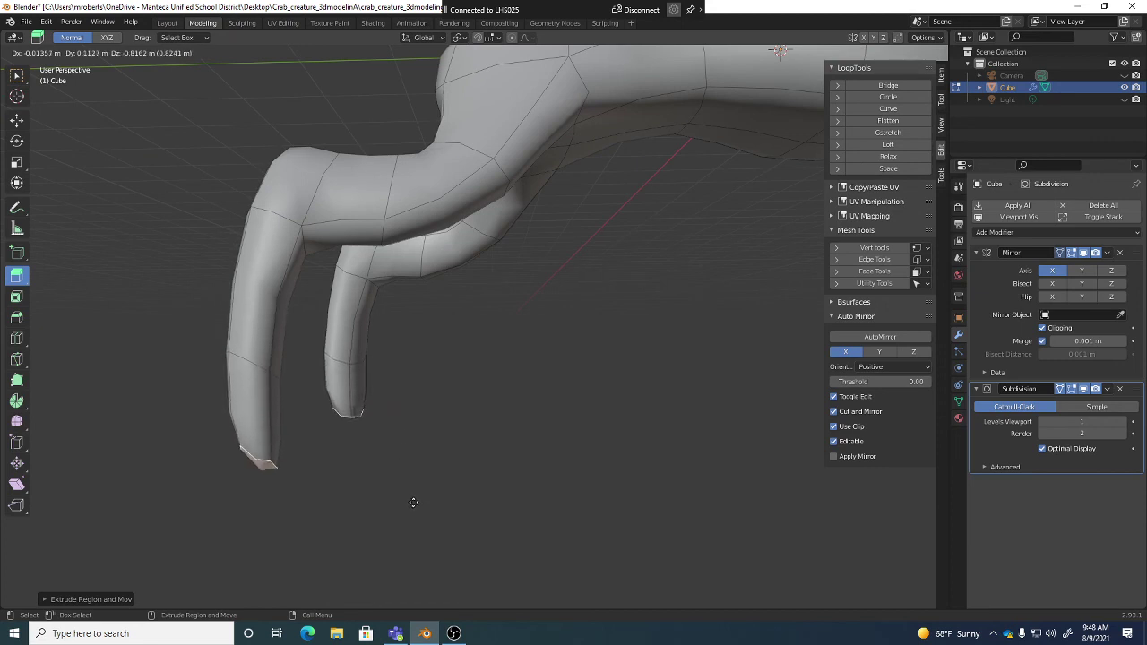
left_click(415, 508)
Rotate the end face of the lower leg in the side view to level it.
middle_click_drag(415, 507, 405, 453)
key("r")
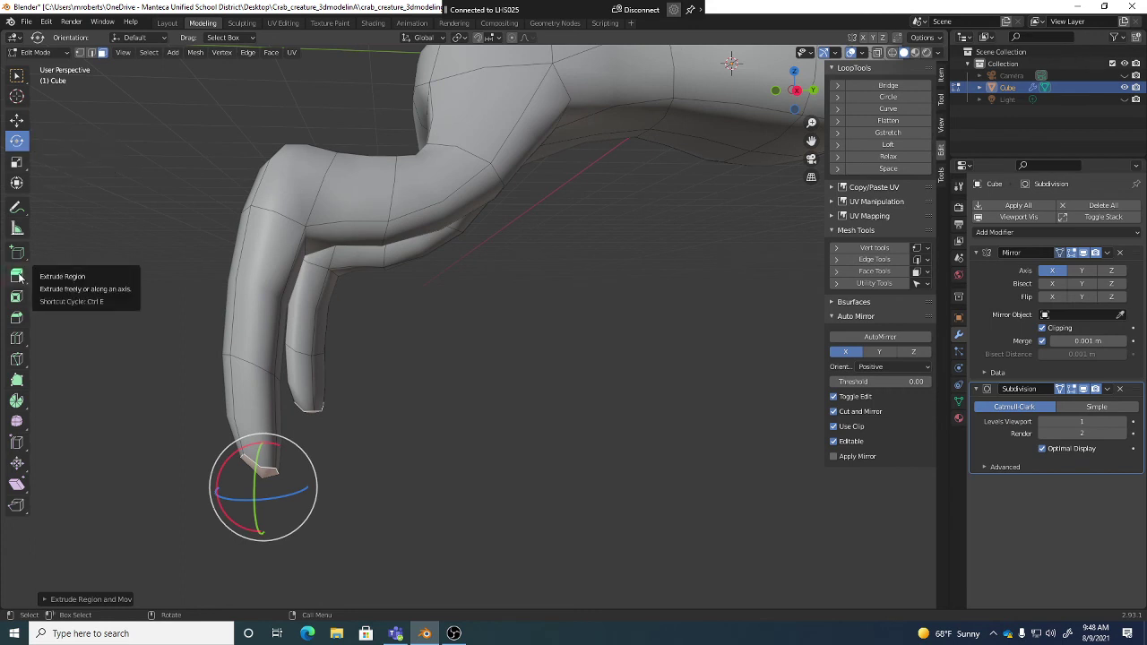
middle_click_drag(341, 411, 356, 441)
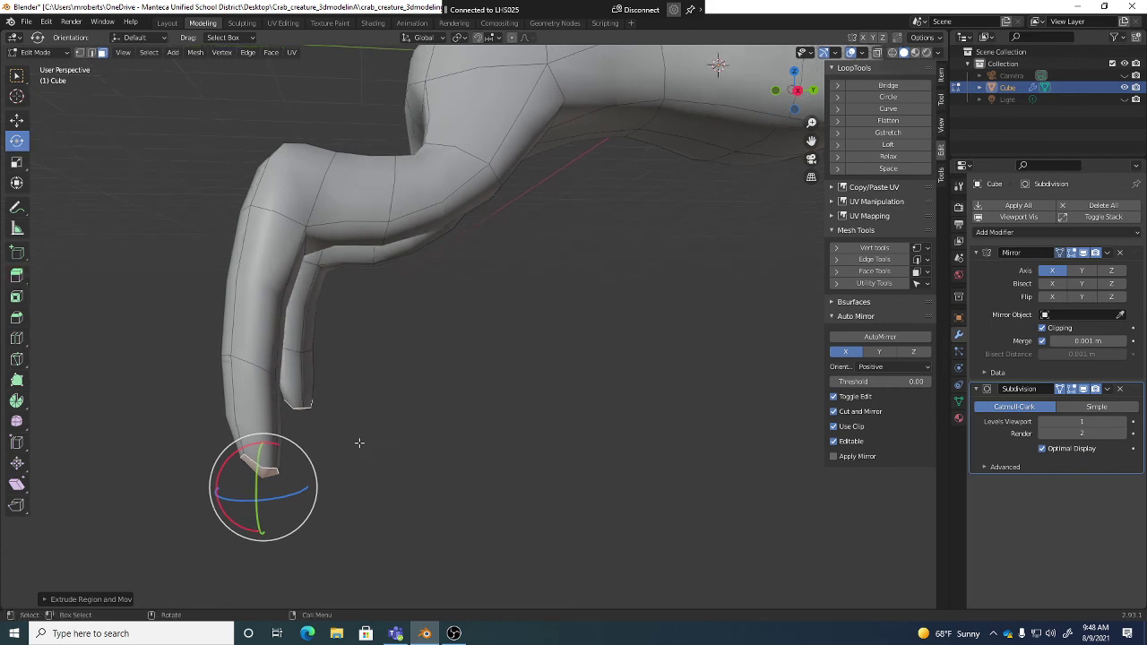
key("r")
left_click(343, 365)
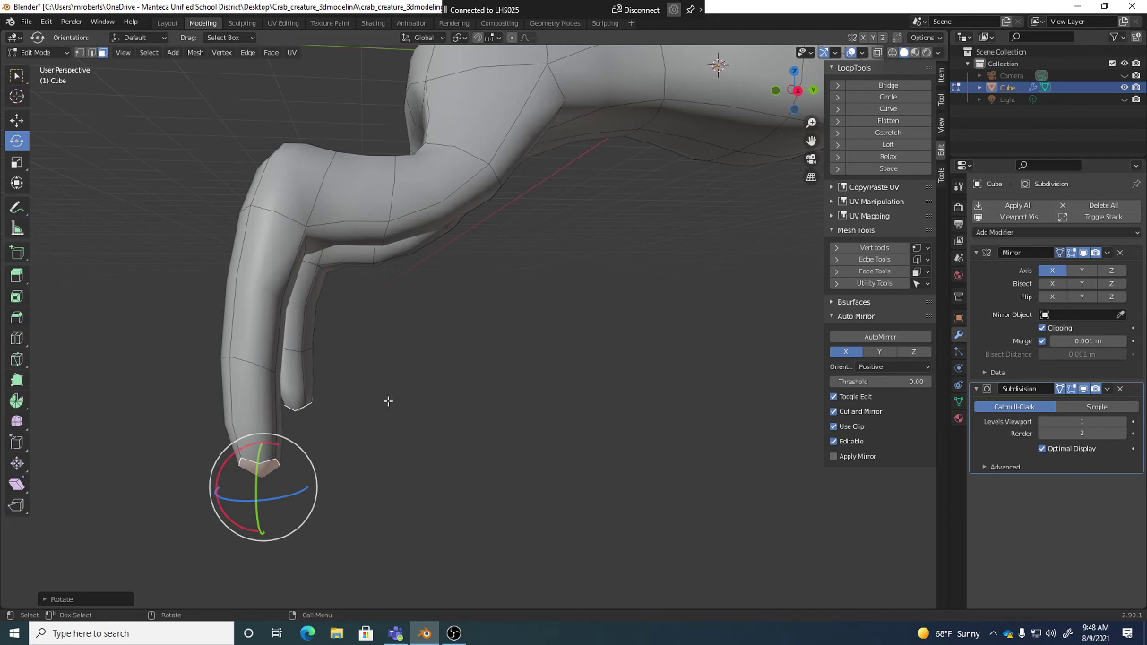
Scale the lower leg's end face down in three passes to taper the leg to a sharp point.
key("shift+space")
key("s")
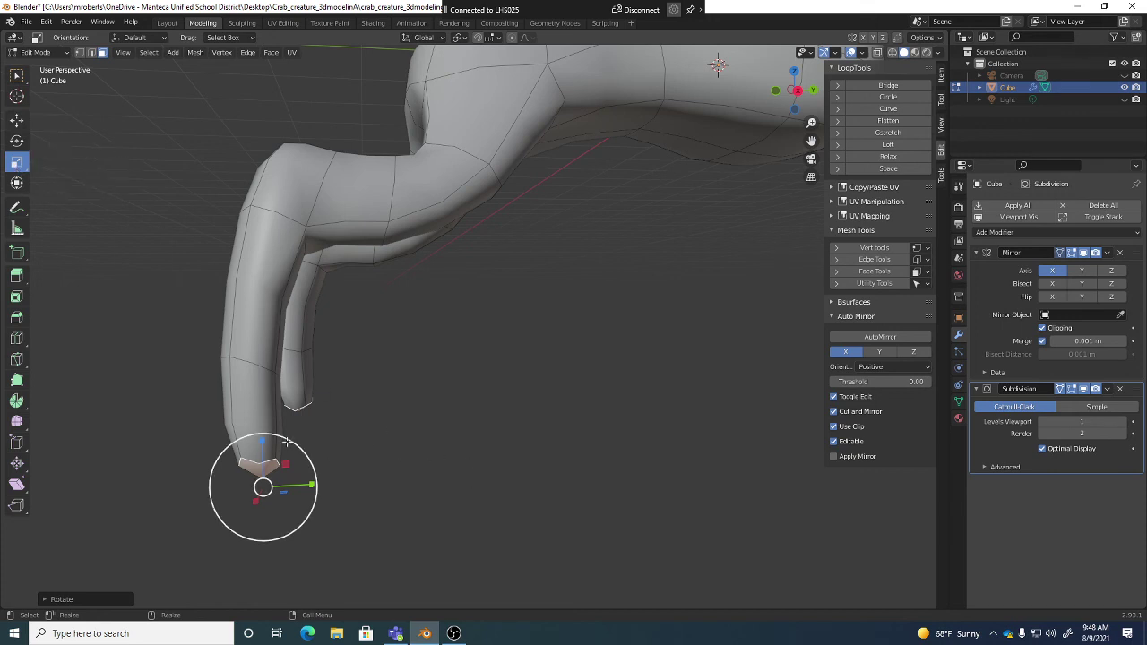
middle_click_drag(286, 442, 354, 457)
key("s")
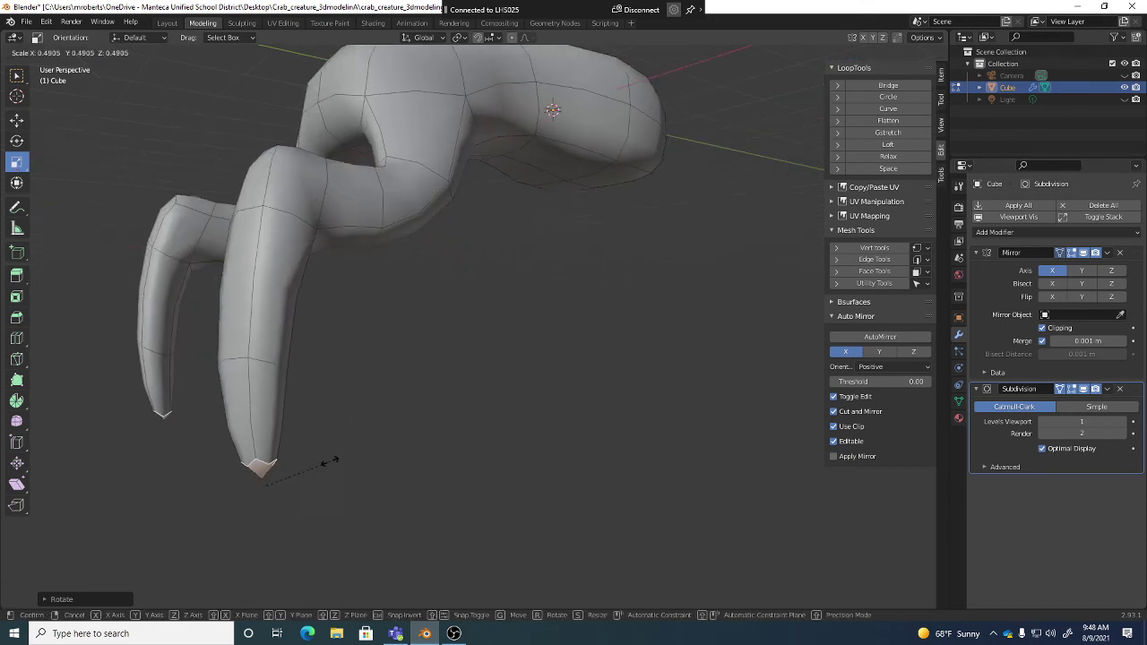
left_click(363, 453)
key("s")
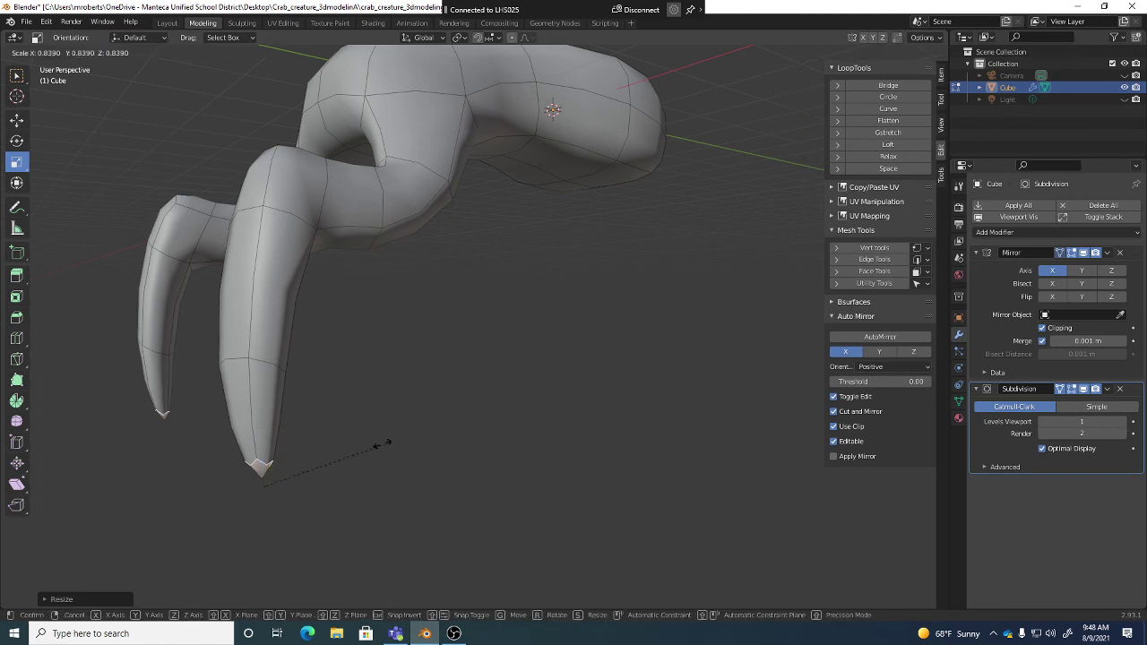
left_click(296, 447)
middle_click_drag(379, 440, 384, 439)
key("s")
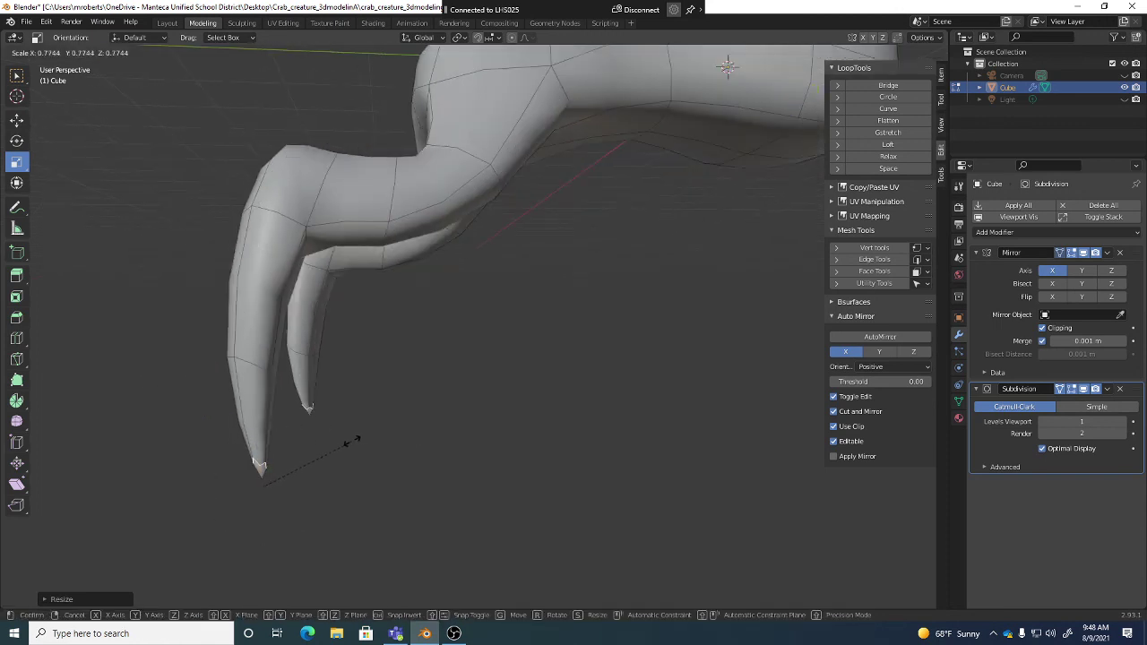
left_click(349, 441)
Select single edges around the middle of the lower leg and move them inward to slim and curve the claw.
middle_click_drag(263, 374, 254, 381)
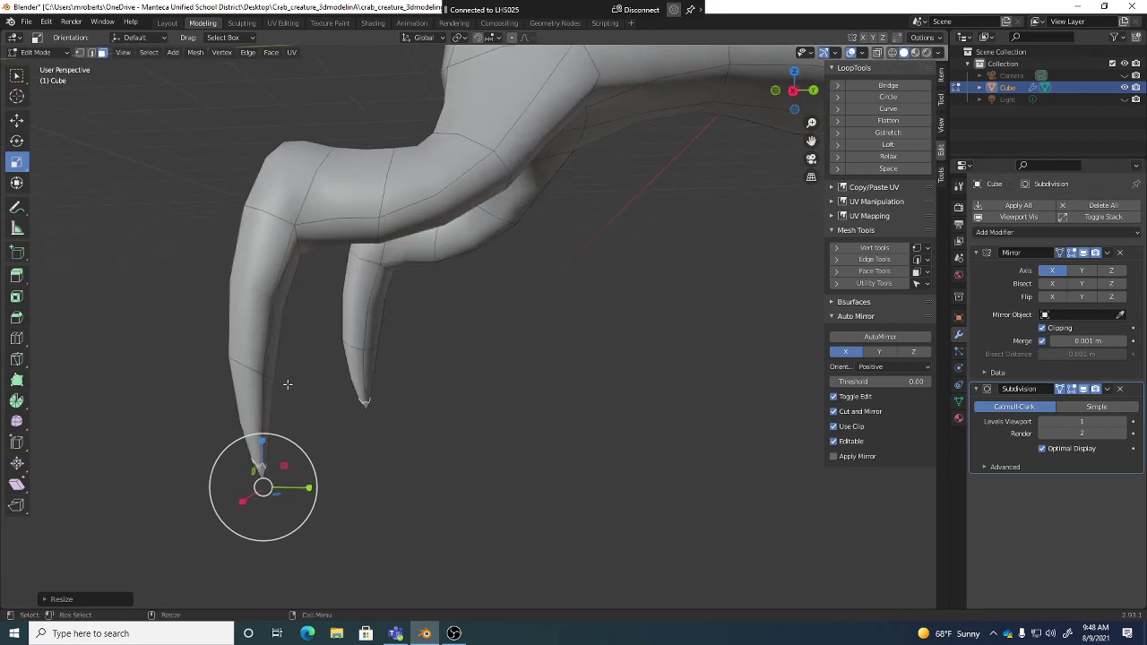
key("2")
key("w")
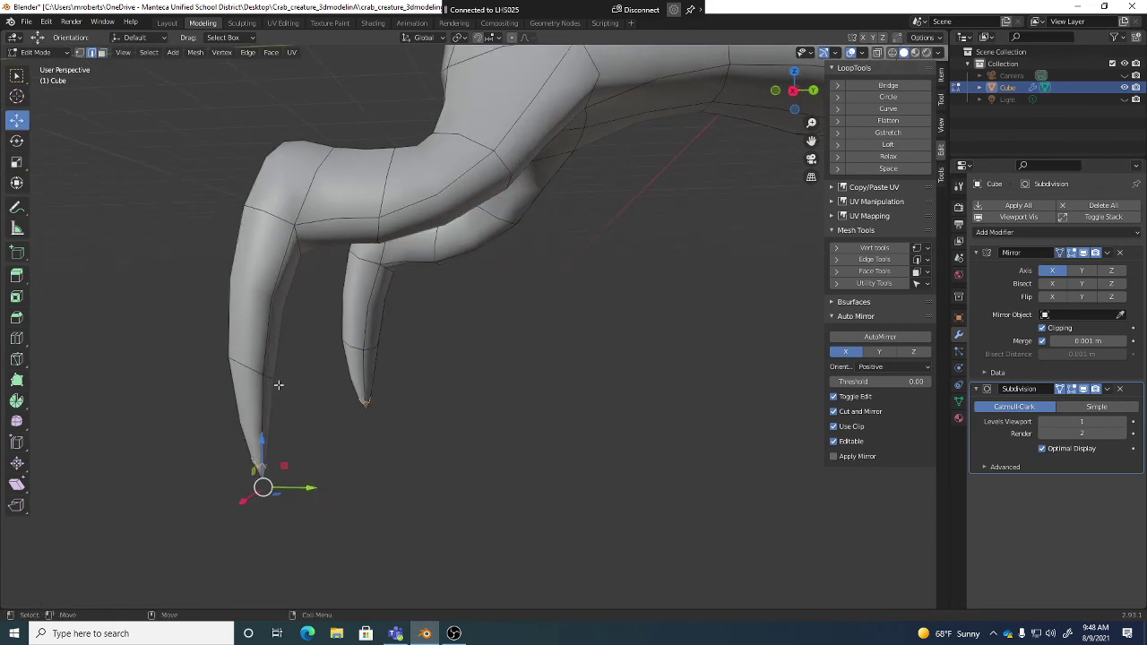
left_click(272, 379)
middle_click_drag(380, 443, 361, 409)
left_click_drag(361, 410, 405, 408, "alt")
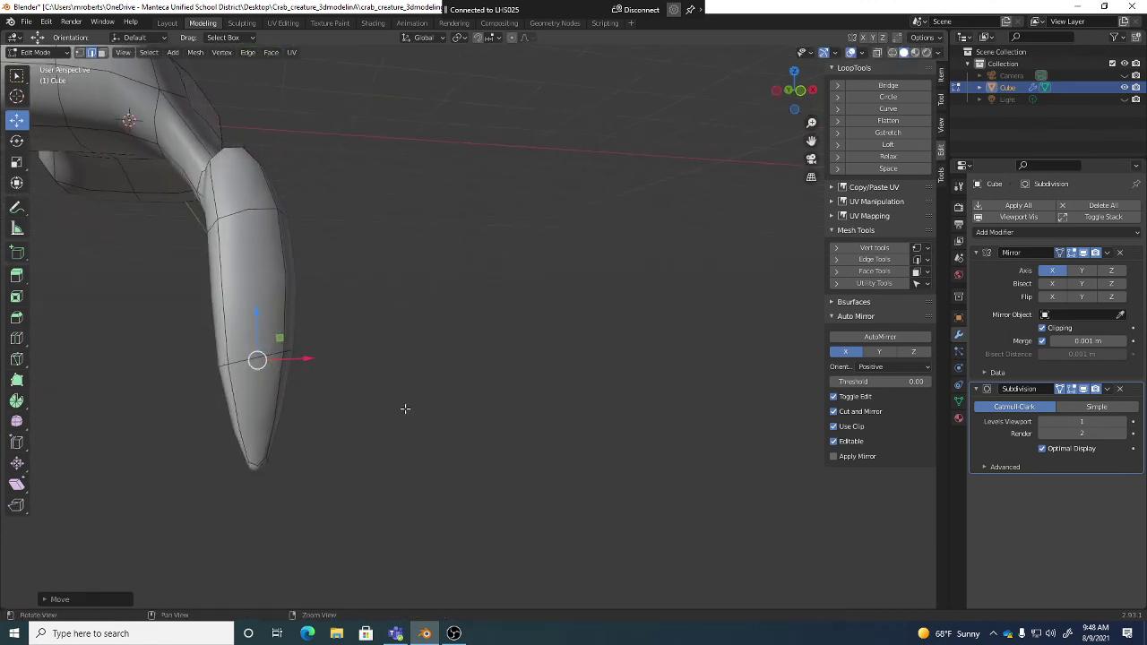
left_click(224, 368)
key("g")
left_click(267, 385)
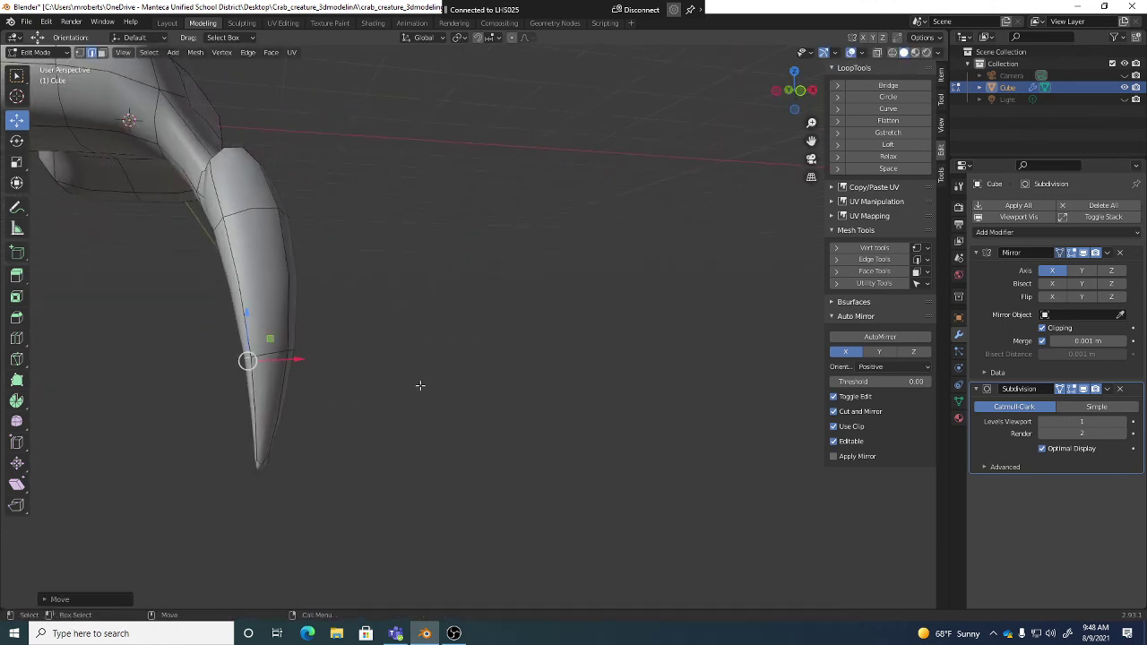
mouse_move(421, 385)
middle_mouse_down()
mouse_move(460, 397)
mouse_move(340, 397)
mouse_move(469, 391)
mouse_move(350, 364)
mouse_move(556, 386)
mouse_move(430, 389)
mouse_move(429, 437)
mouse_move(440, 384)
mouse_move(431, 399)
middle_mouse_up()
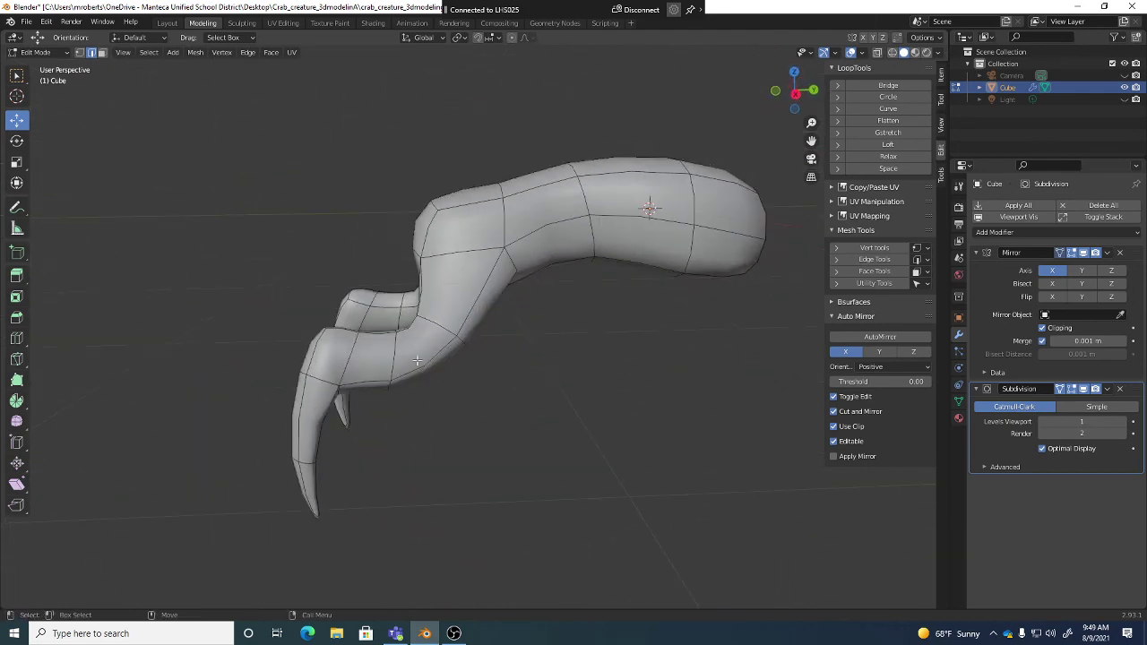
Save the crab creature file and switch to OBS.
middle_click_drag(706, 337, 627, 327, "shift")
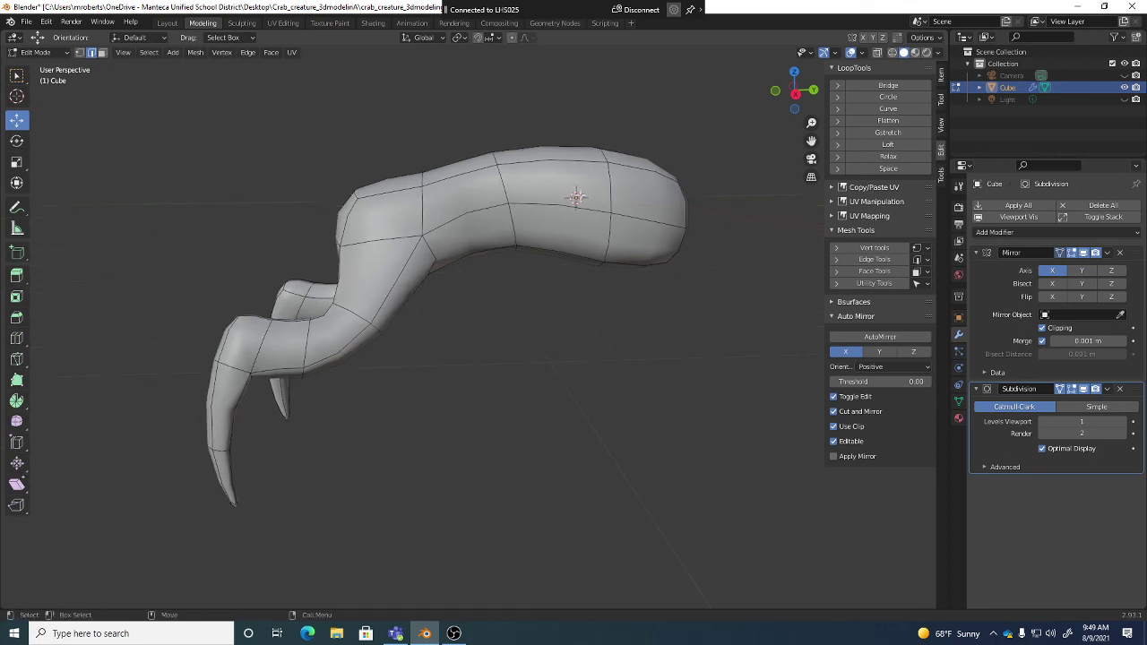
key("ctrl+s")
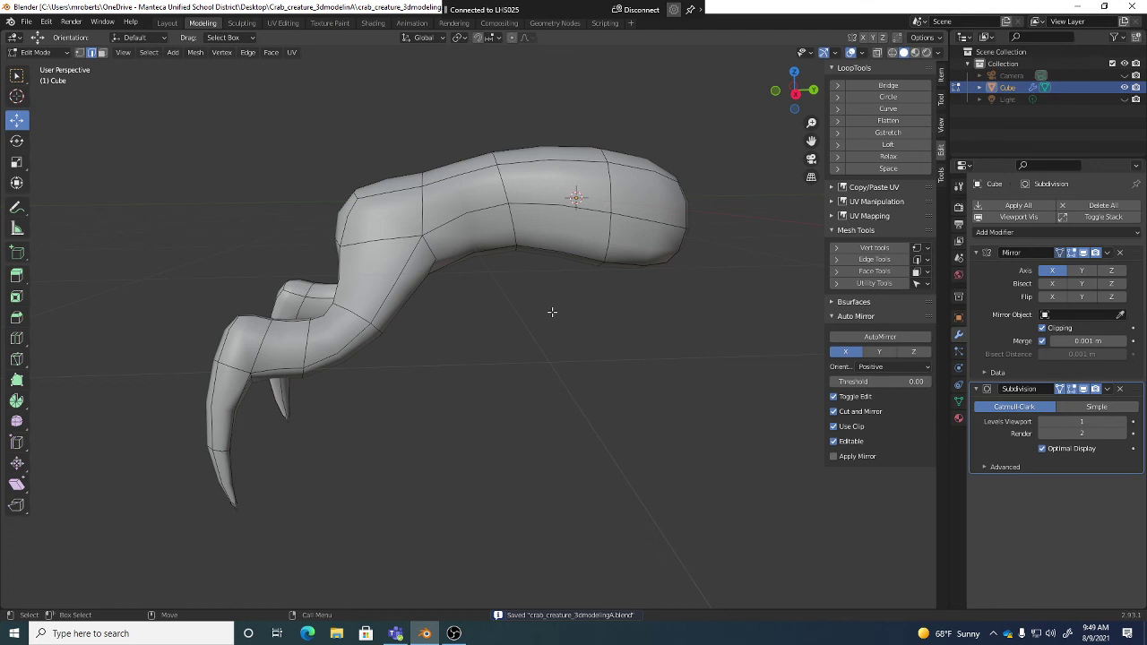
left_click(454, 633)
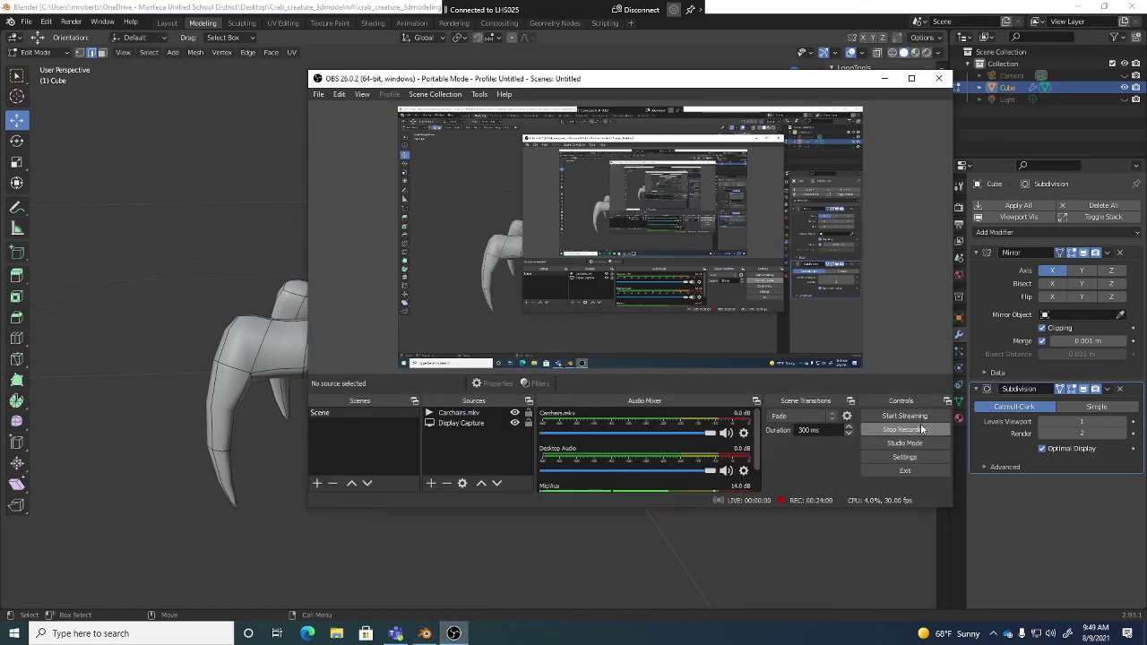